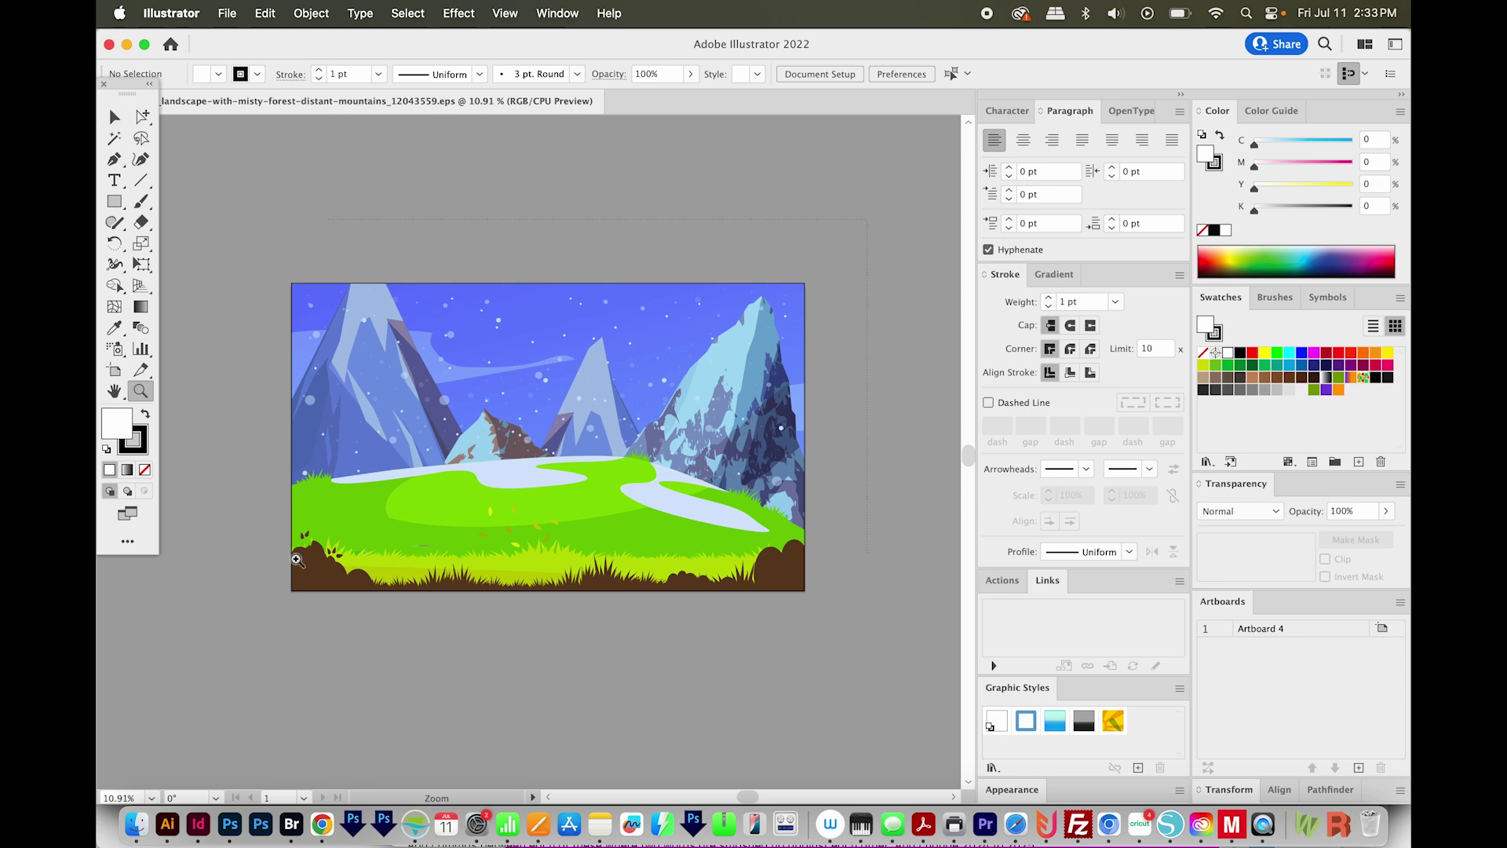
# - Select the snowy top of the tall left mountain with the Group Selection tool and expand the selection to the enclosing clip group
pyautogui.scroll(2, 422, 584)
pyautogui.moveTo(668, 558); pyautogui.dragTo(724, 542)
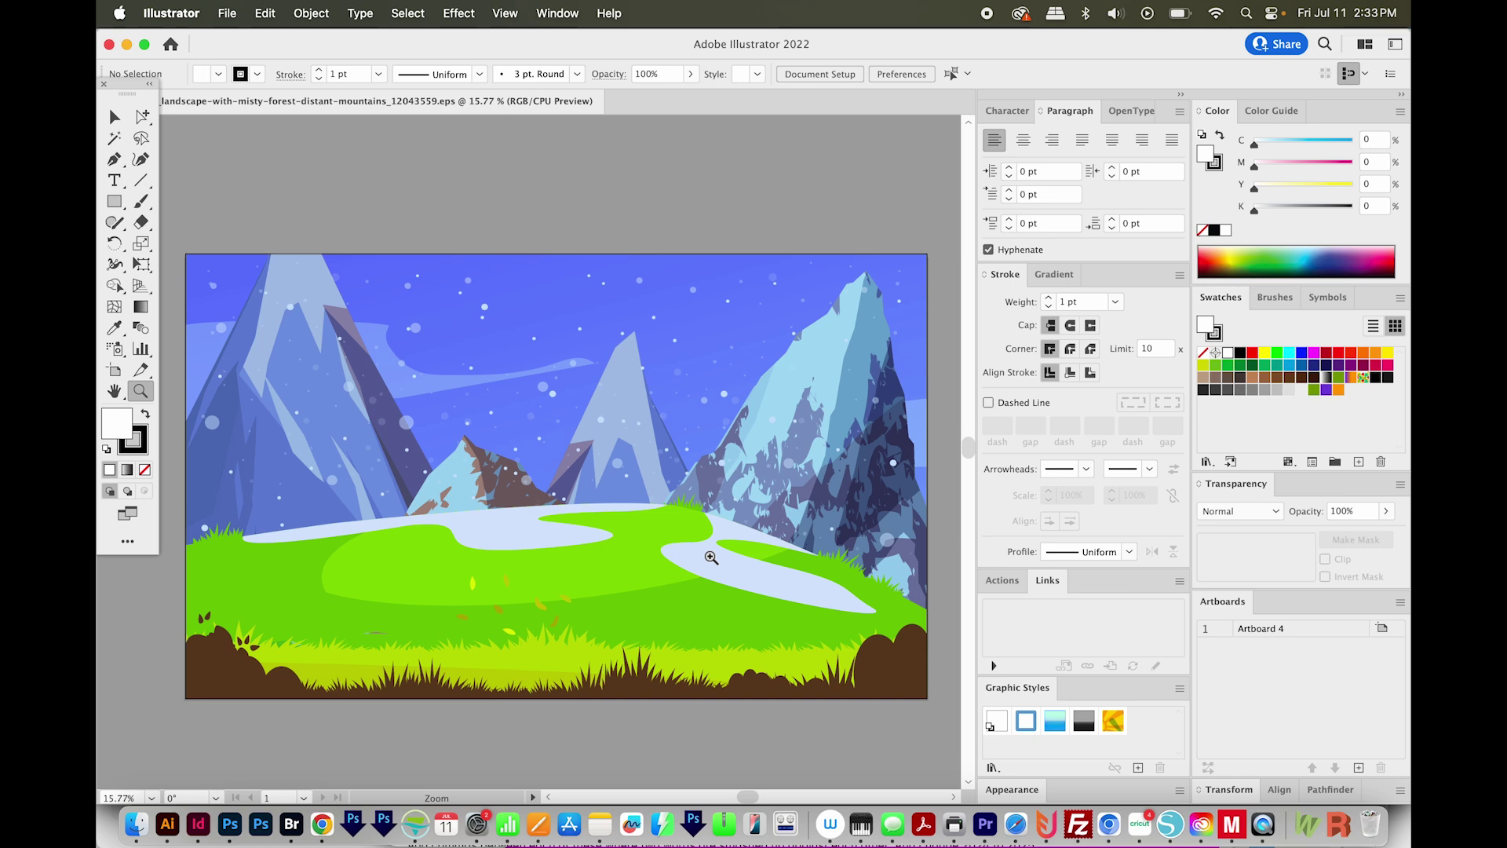
pyautogui.moveTo(142, 116); pyautogui.dragTo(226, 145)
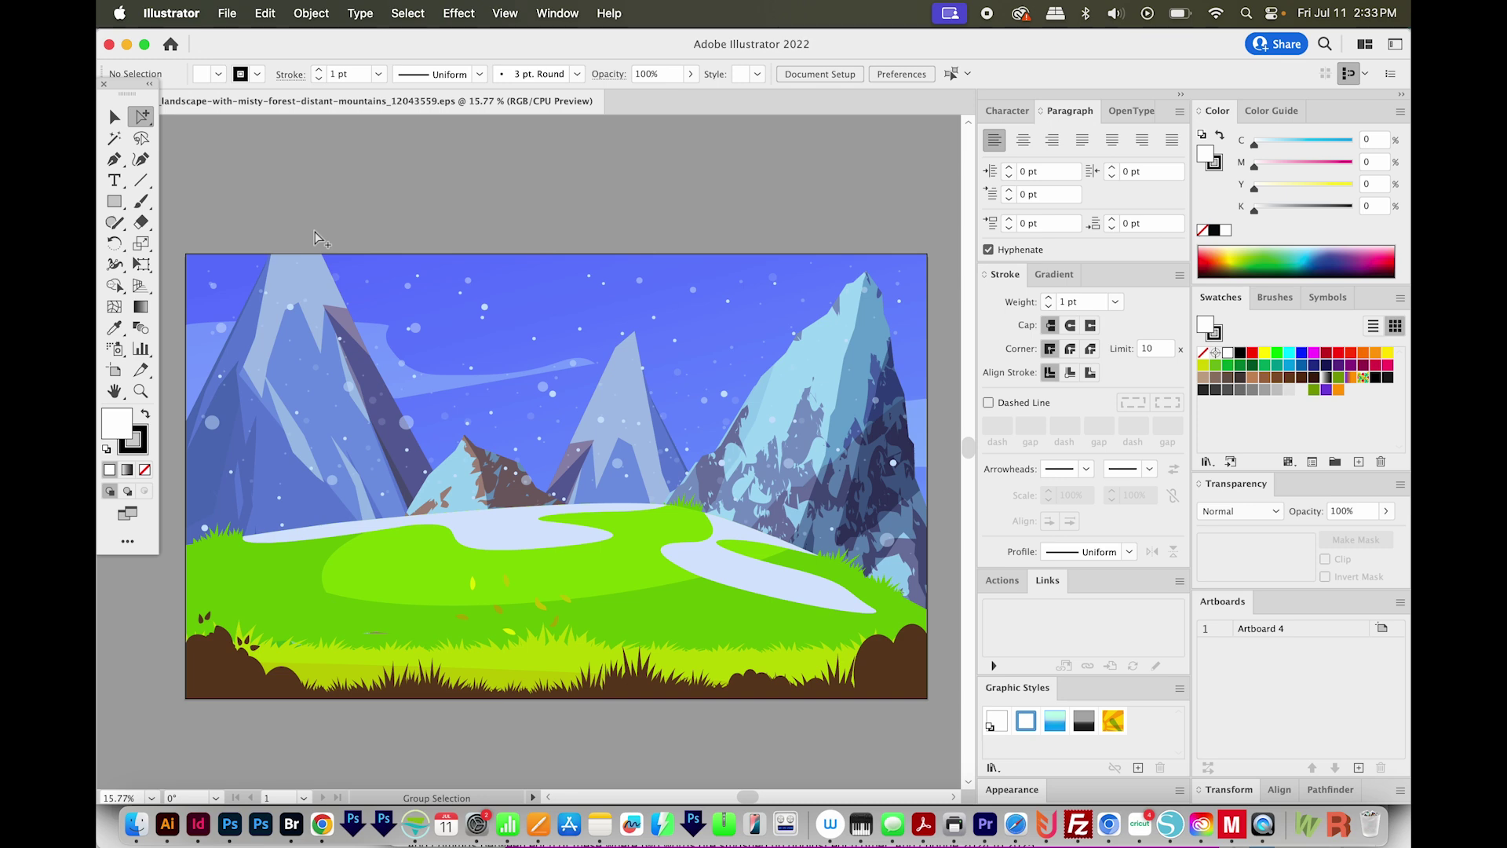
pyautogui.click(297, 288)
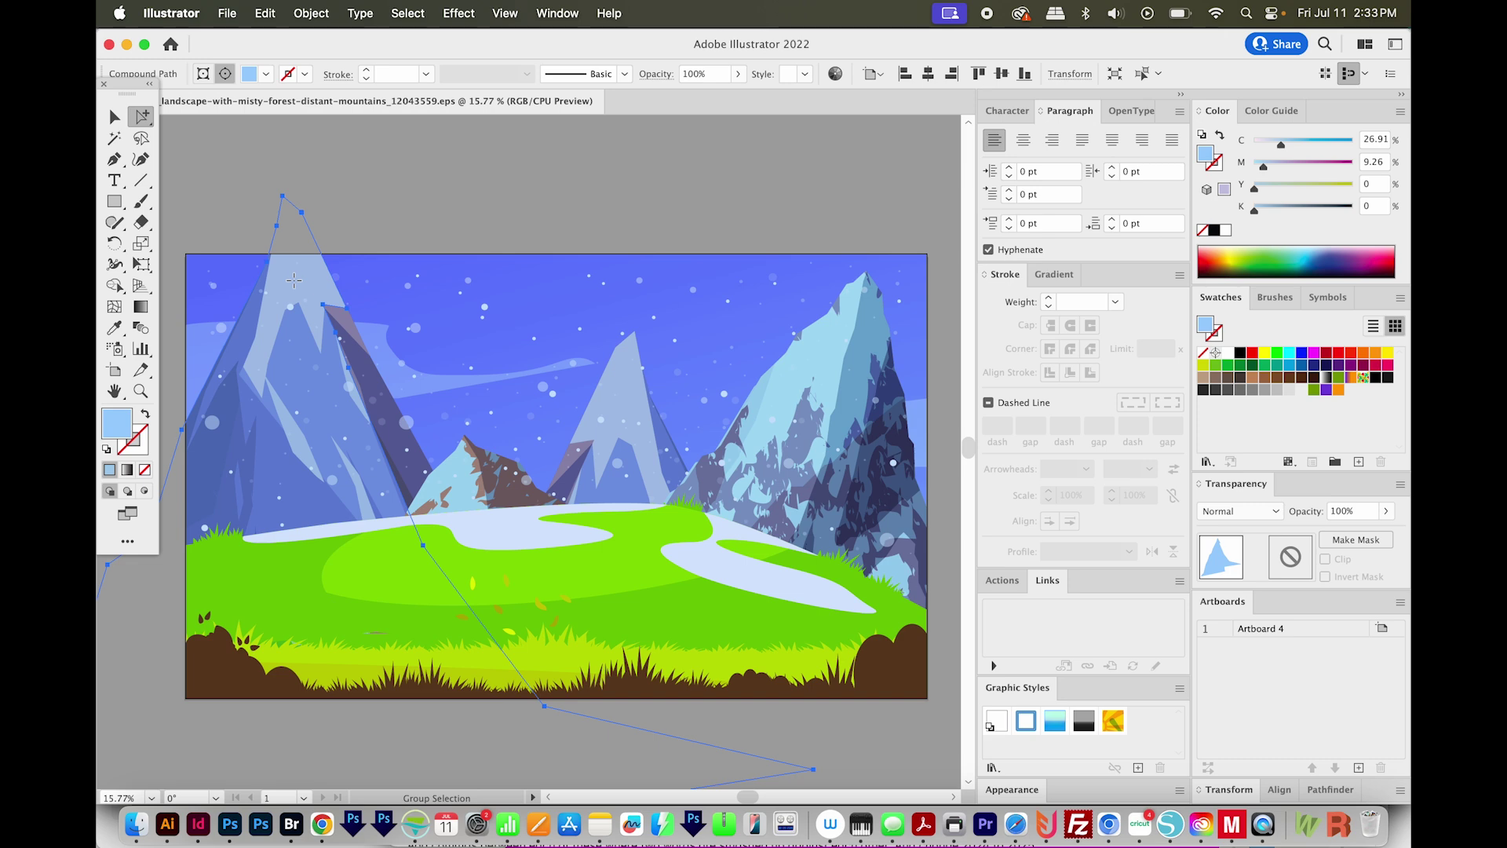
pyautogui.click(297, 287)
pyautogui.click(296, 288)
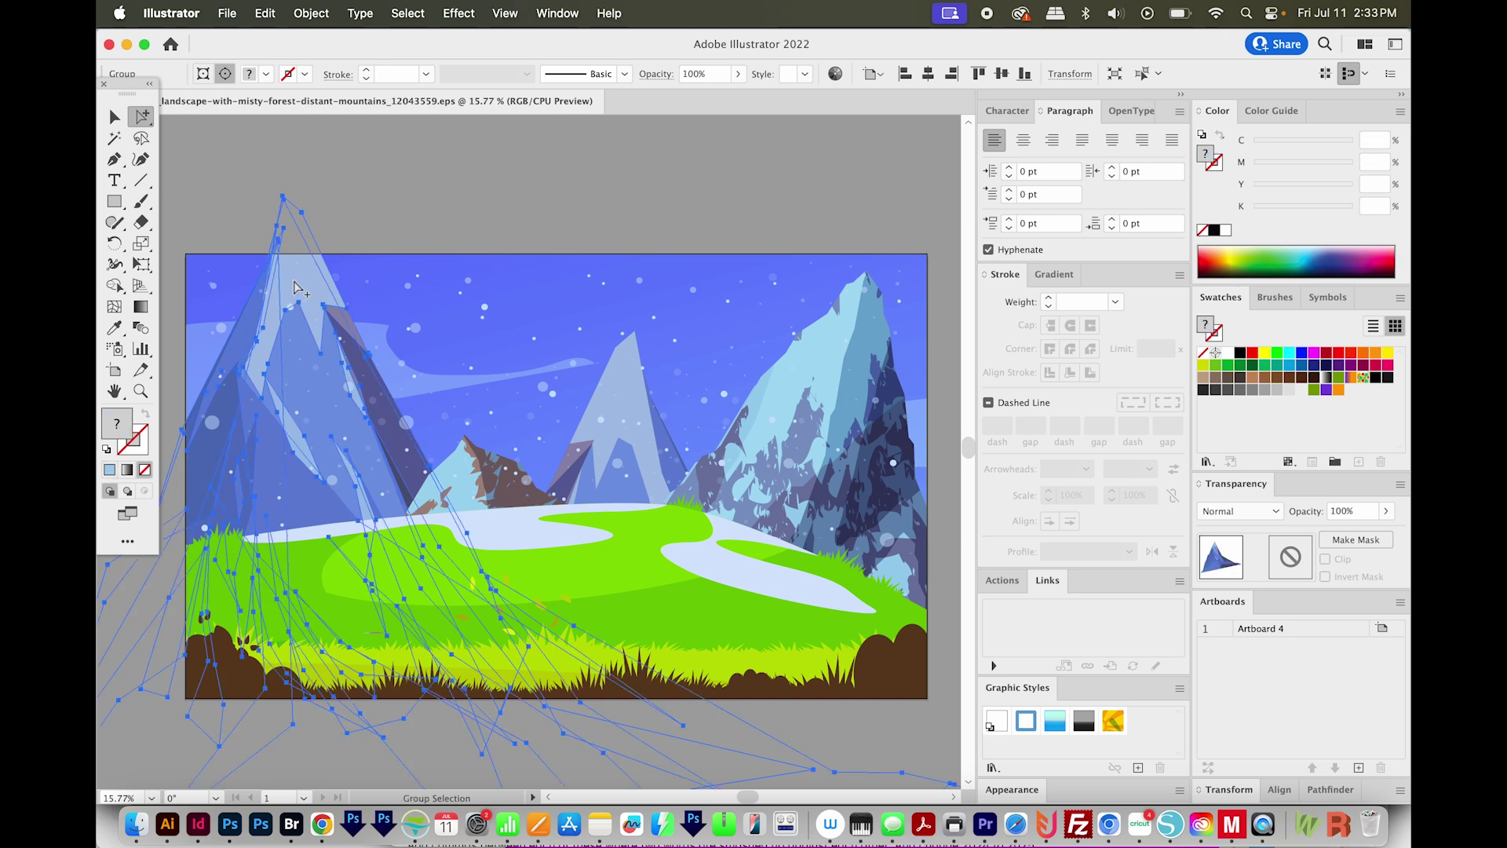
pyautogui.click(297, 288)
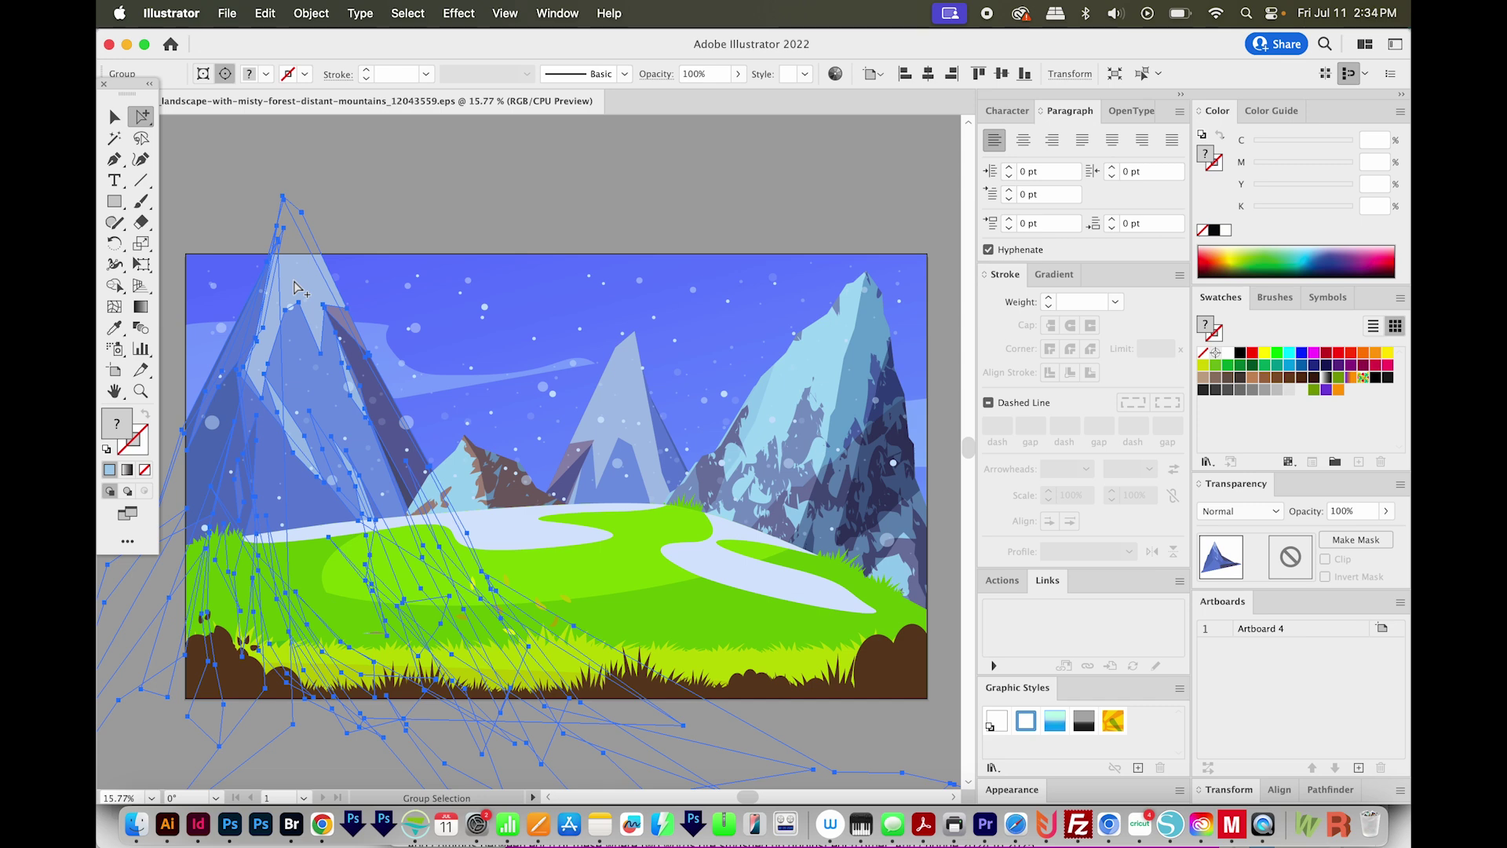
pyautogui.click(297, 288)
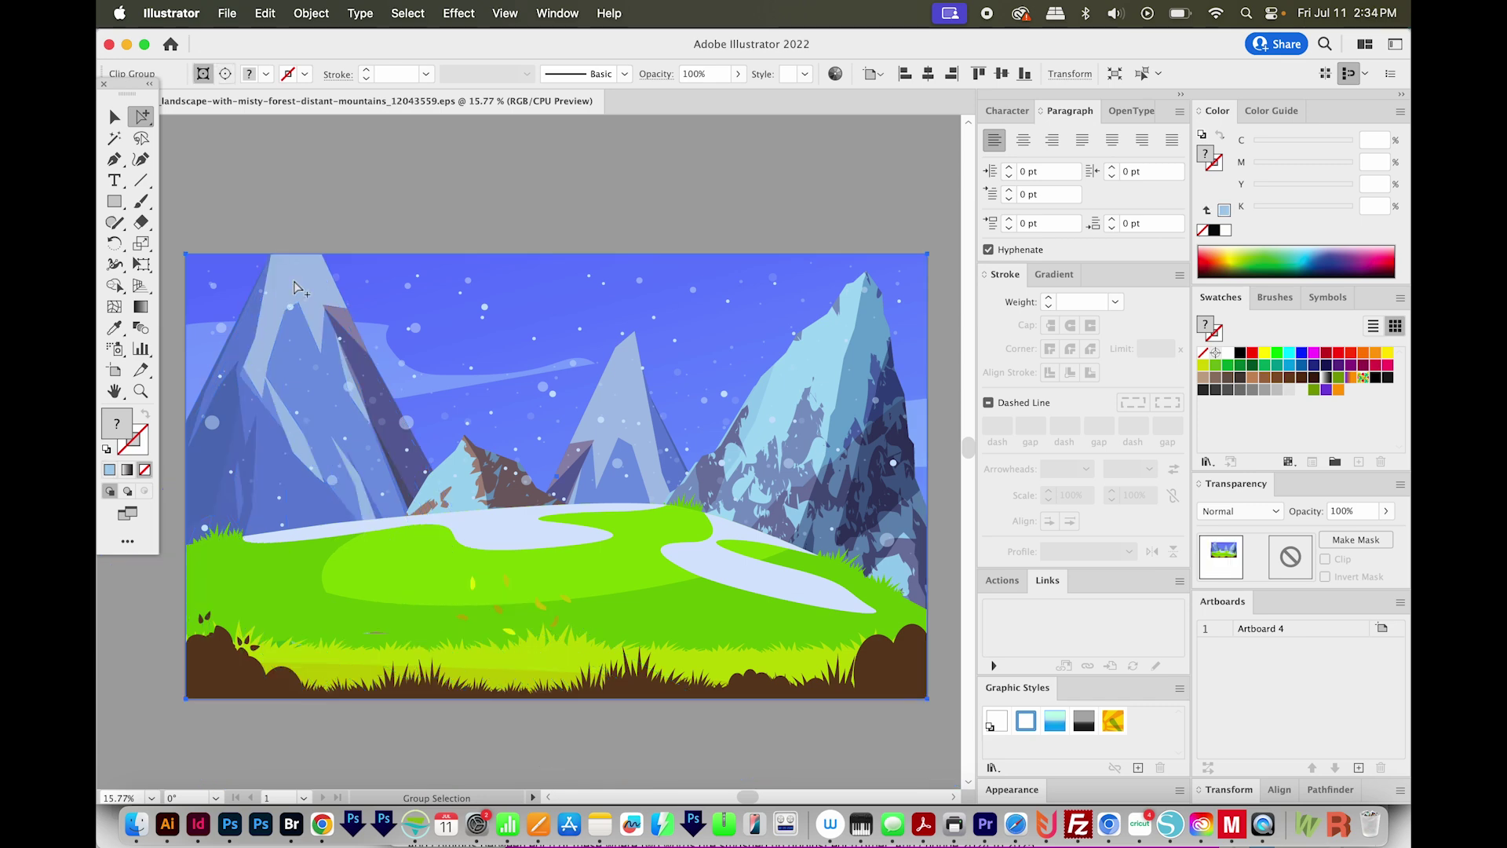
# - Clear the selection and move the whole left mountain group slightly down and to the right with the Group Selection tool
pyautogui.click(370, 162)
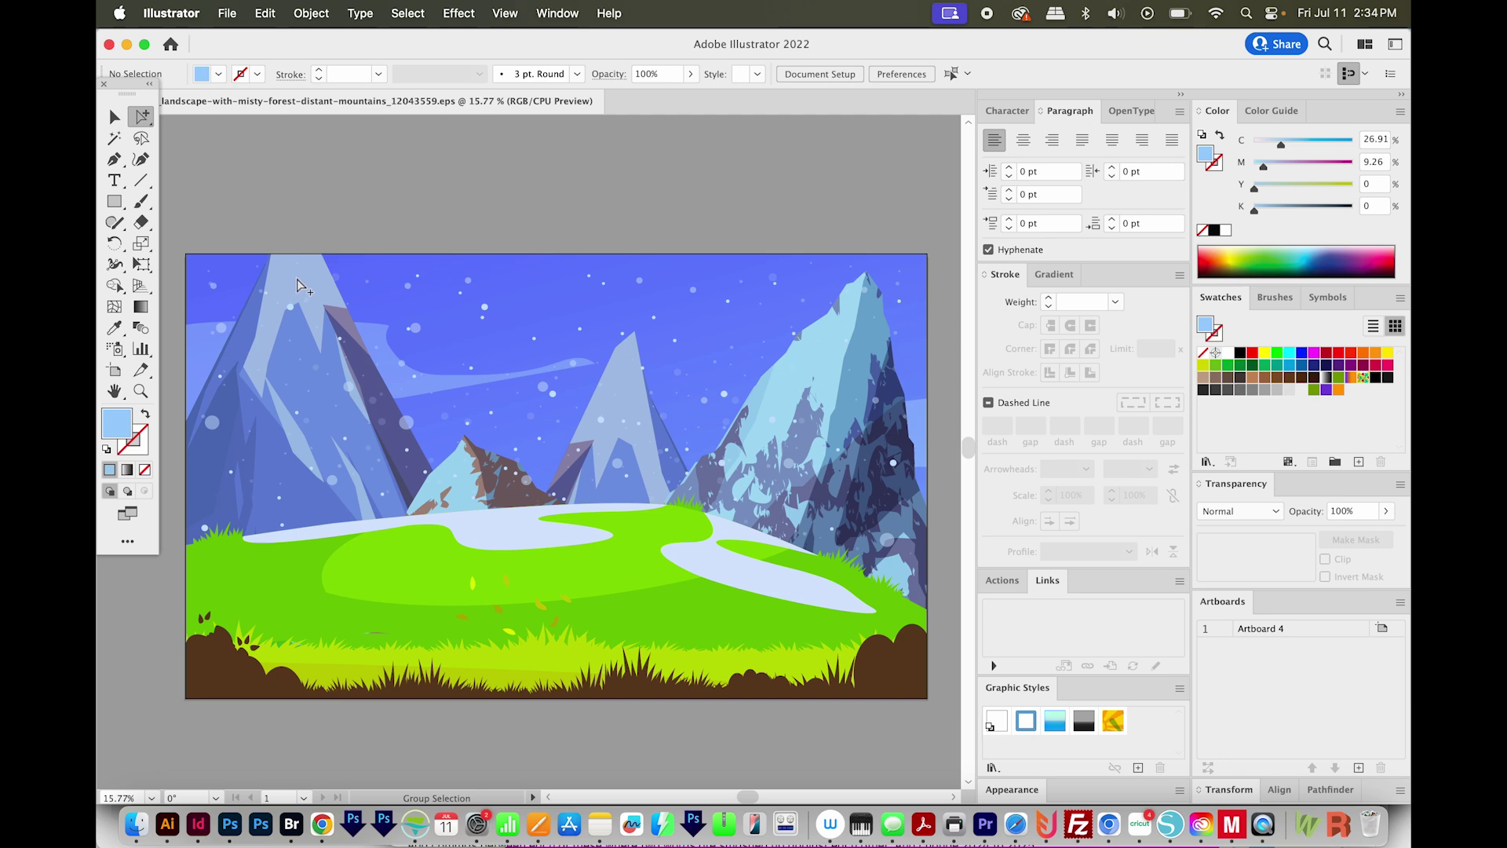
pyautogui.moveTo(298, 285); pyautogui.dragTo(321, 336)
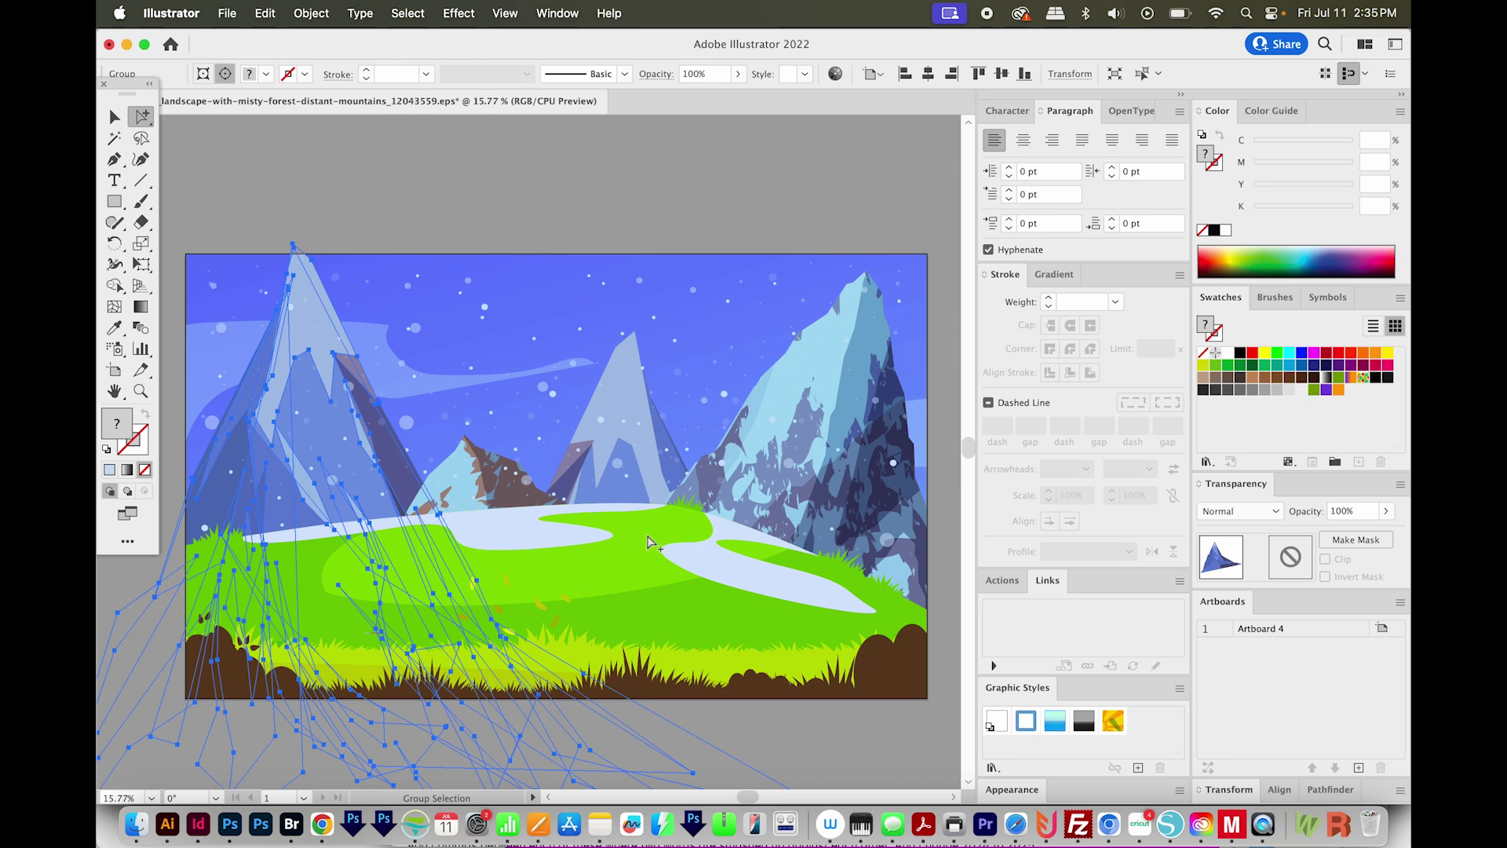
# - Try moving the whole green hill group up and to the left over the mountains, and undo the move
pyautogui.click(642, 563)
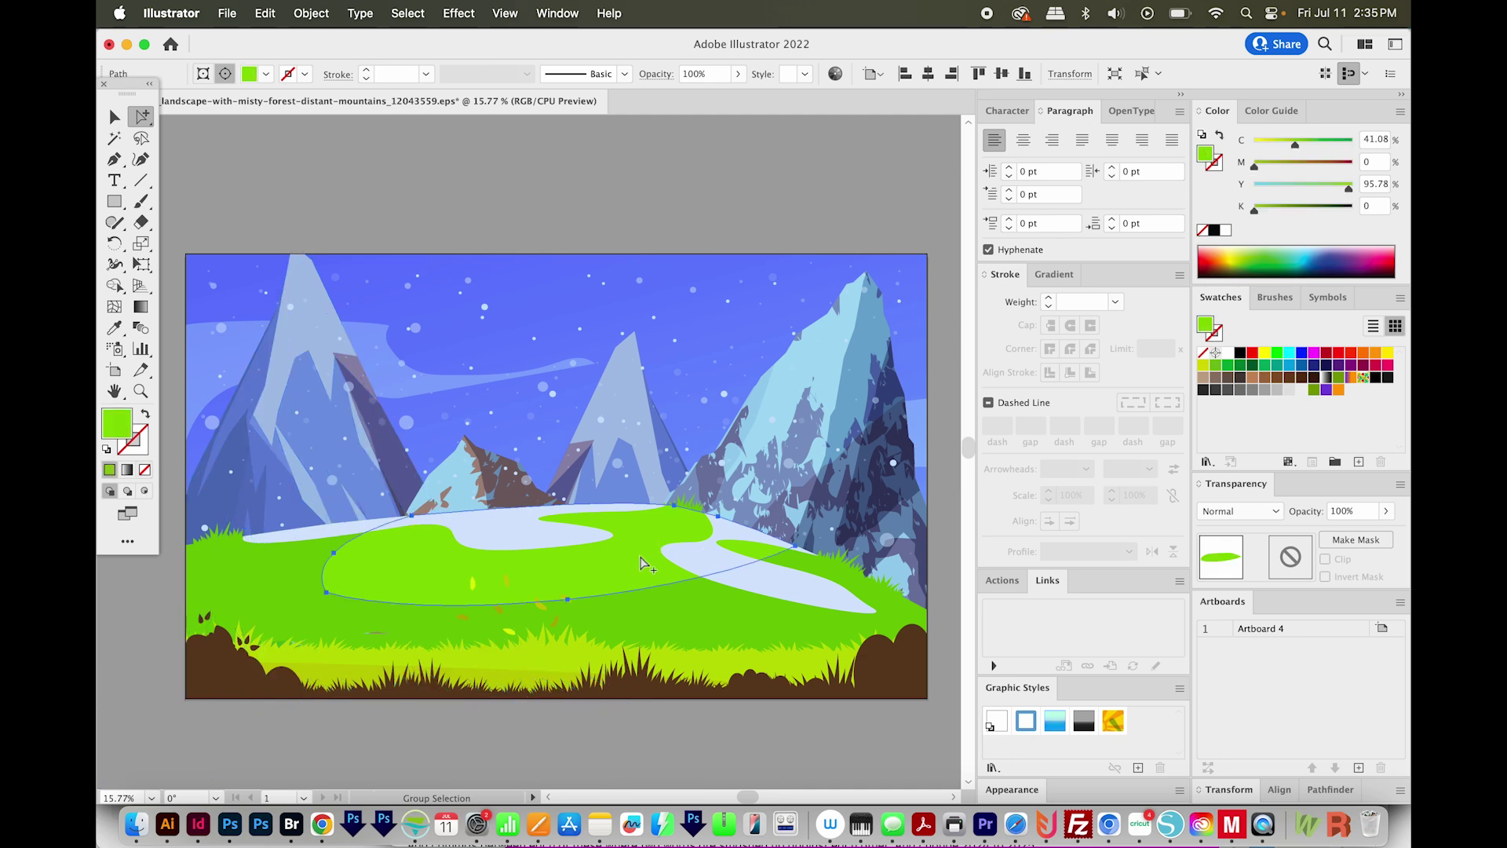
pyautogui.click(642, 563)
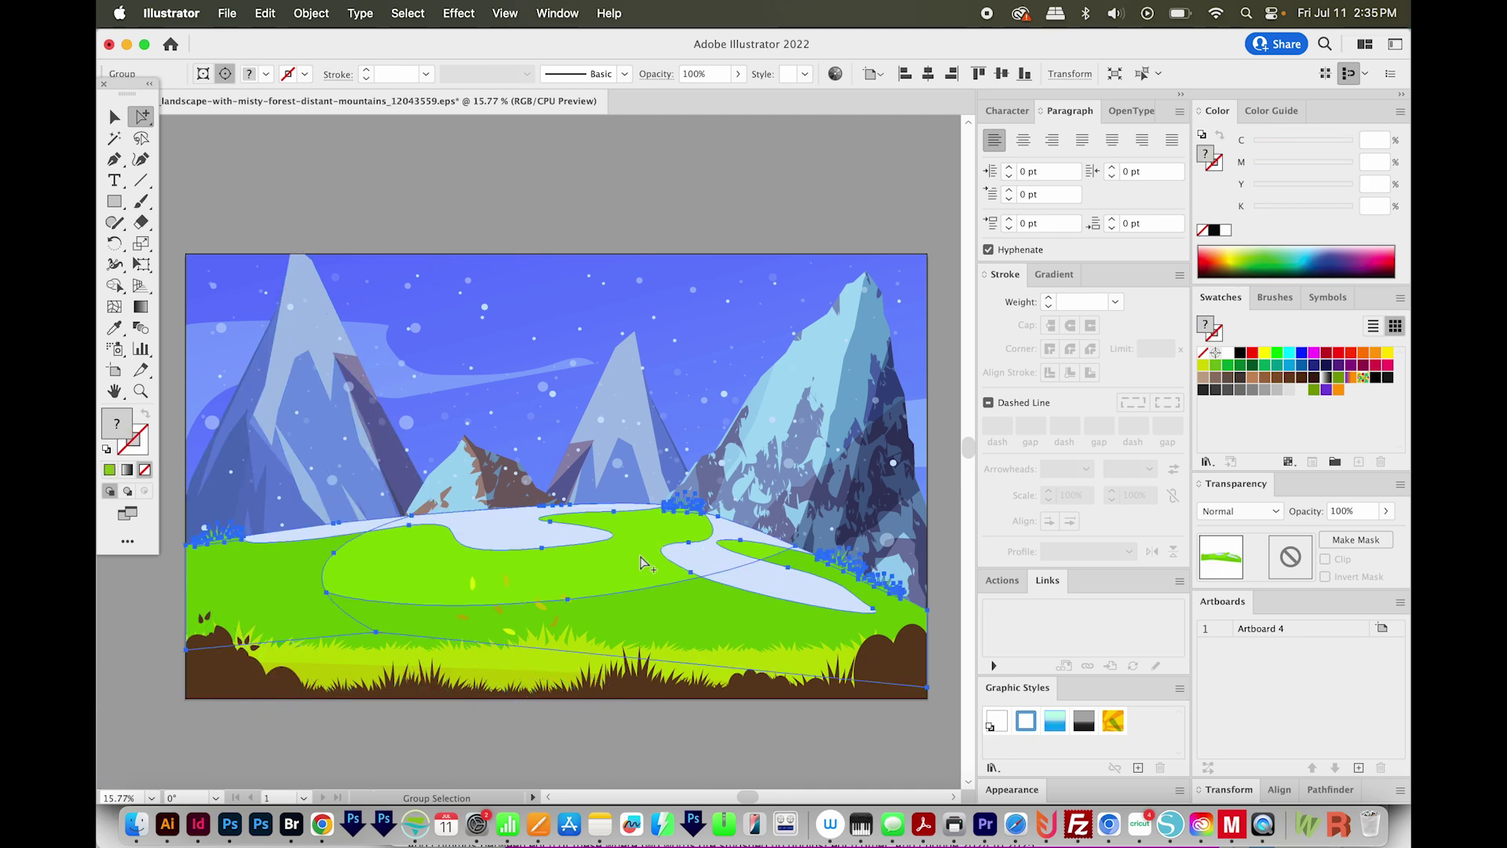
pyautogui.click(640, 557)
pyautogui.click(641, 558)
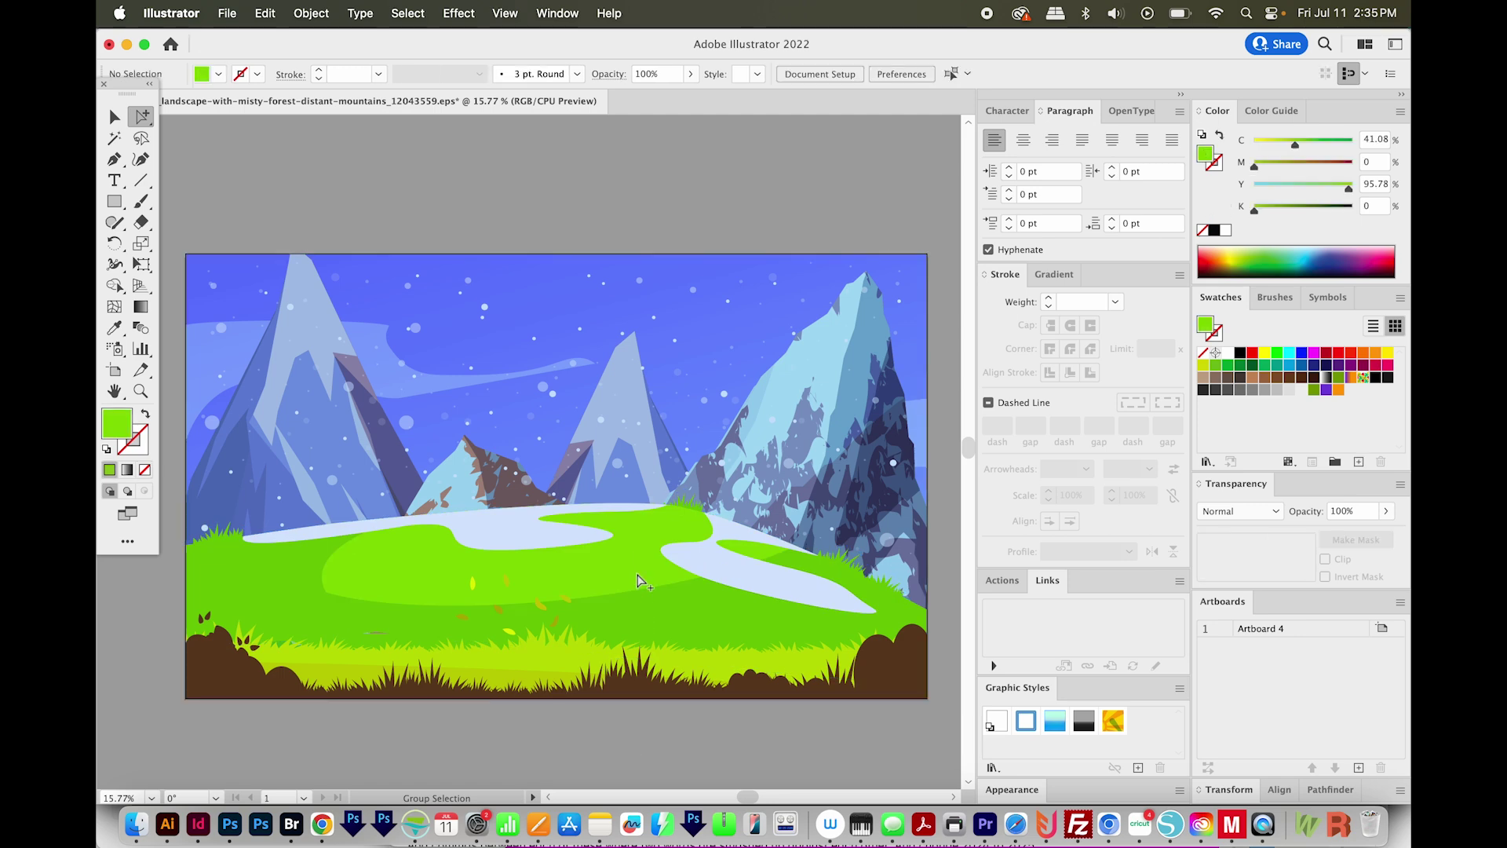
pyautogui.click(638, 577)
pyautogui.click(639, 577)
pyautogui.moveTo(639, 577); pyautogui.dragTo(560, 436)
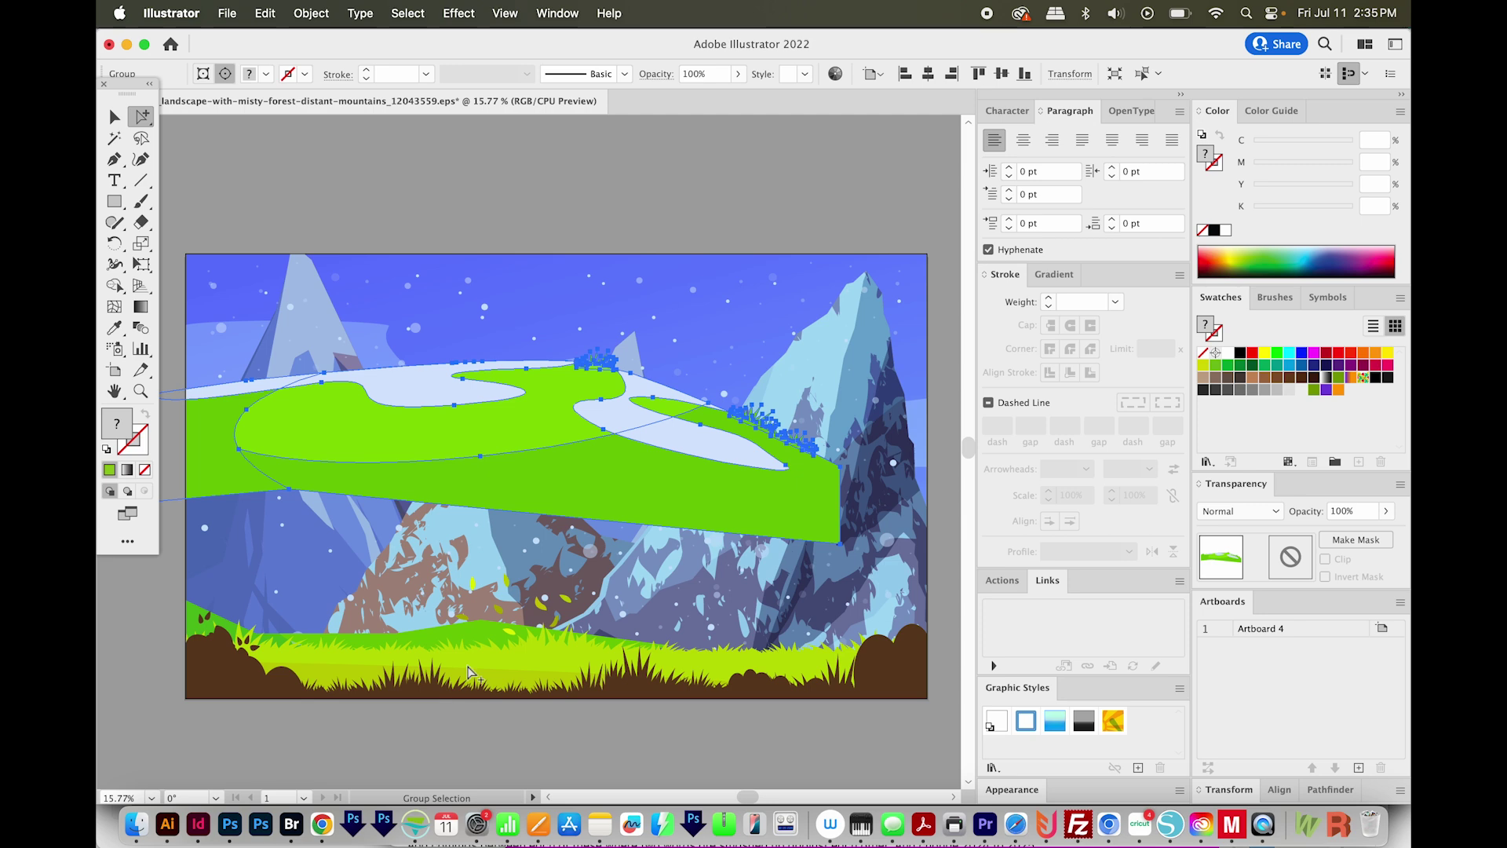
pyautogui.press('super+z')
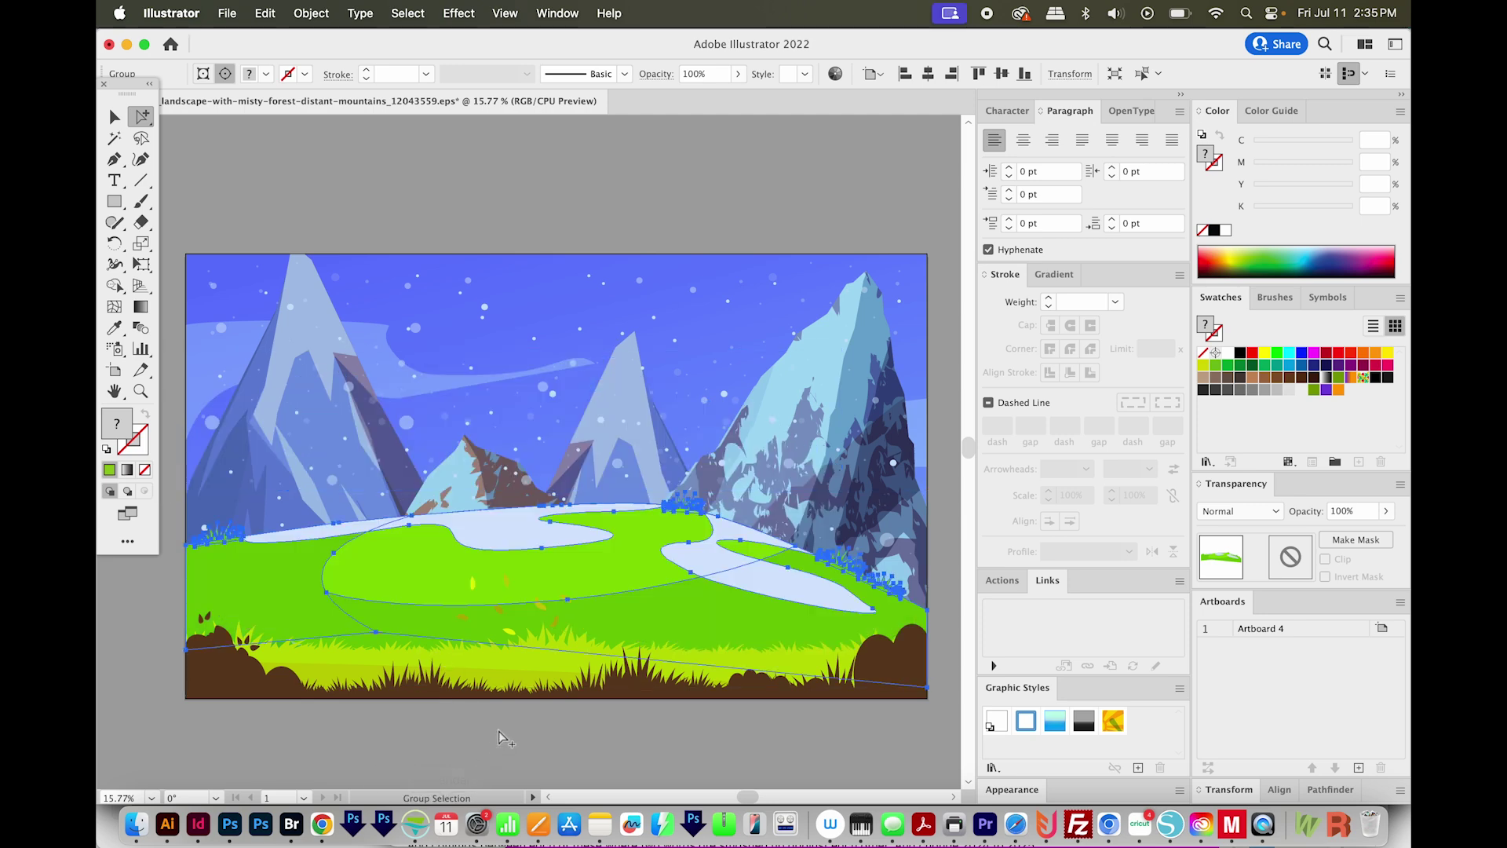
# - Select the light green grass strip in the foreground with the Group Selection tool, expand to its group, and clear the selection
pyautogui.click(507, 738)
pyautogui.click(537, 658)
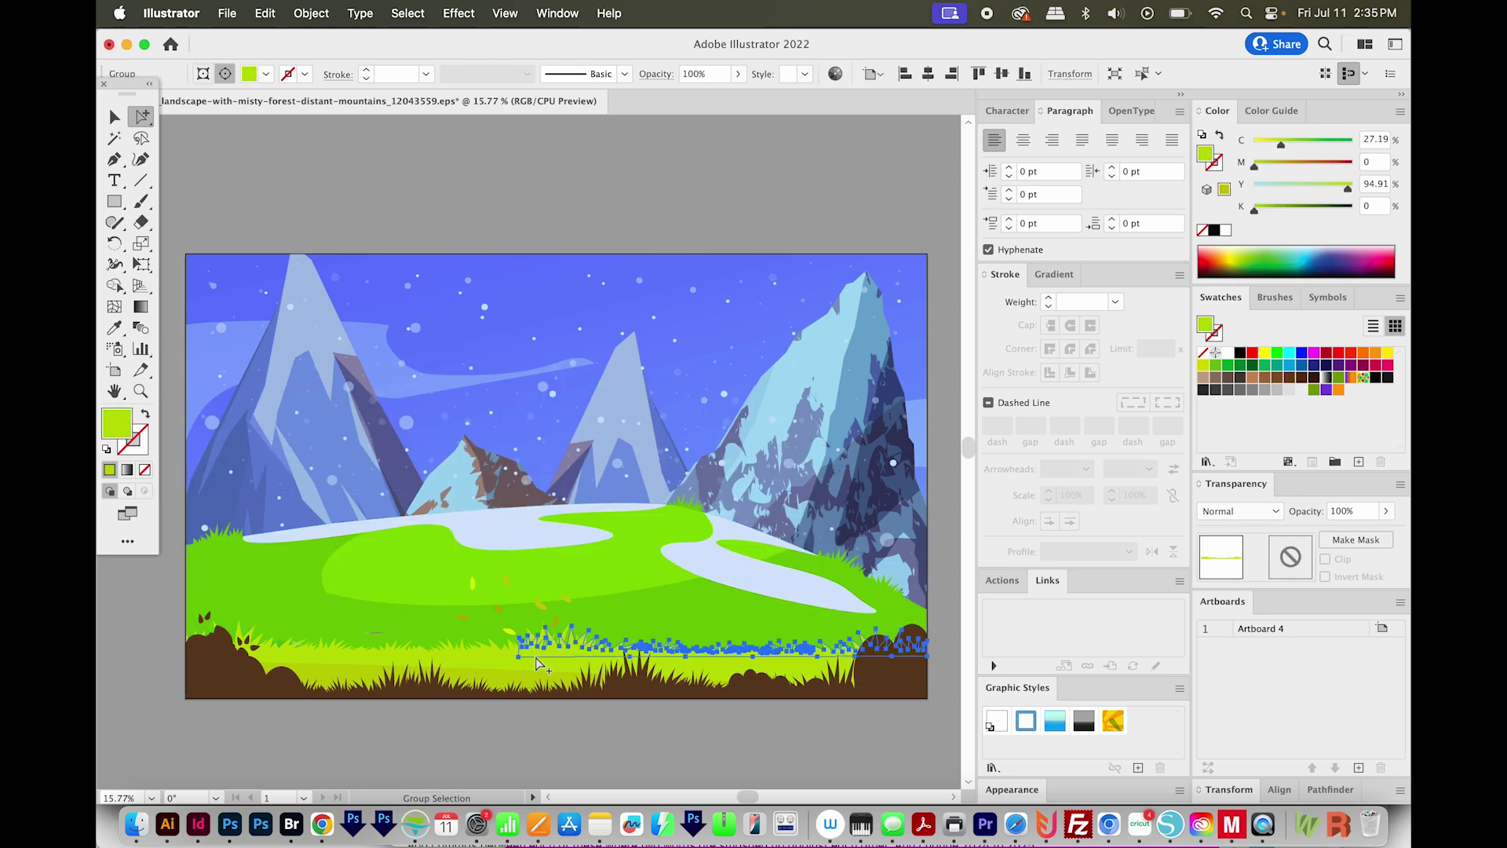
pyautogui.click(536, 658)
pyautogui.click(509, 711)
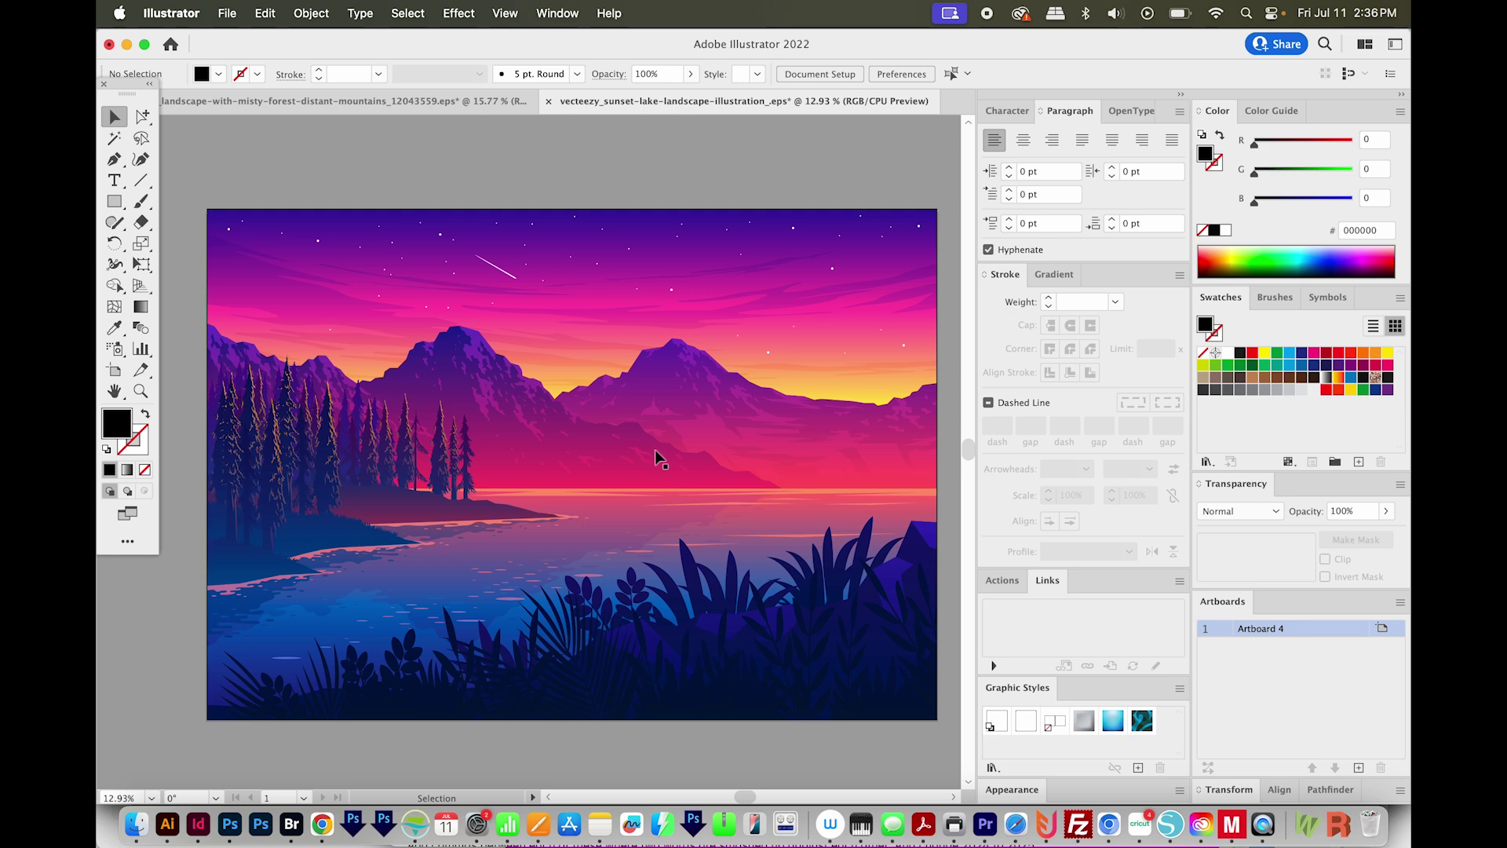
# - Select all the dark blue foreground plants by fill color with the Magic Wand, adding the lower plants to the first selection
pyautogui.press('y')
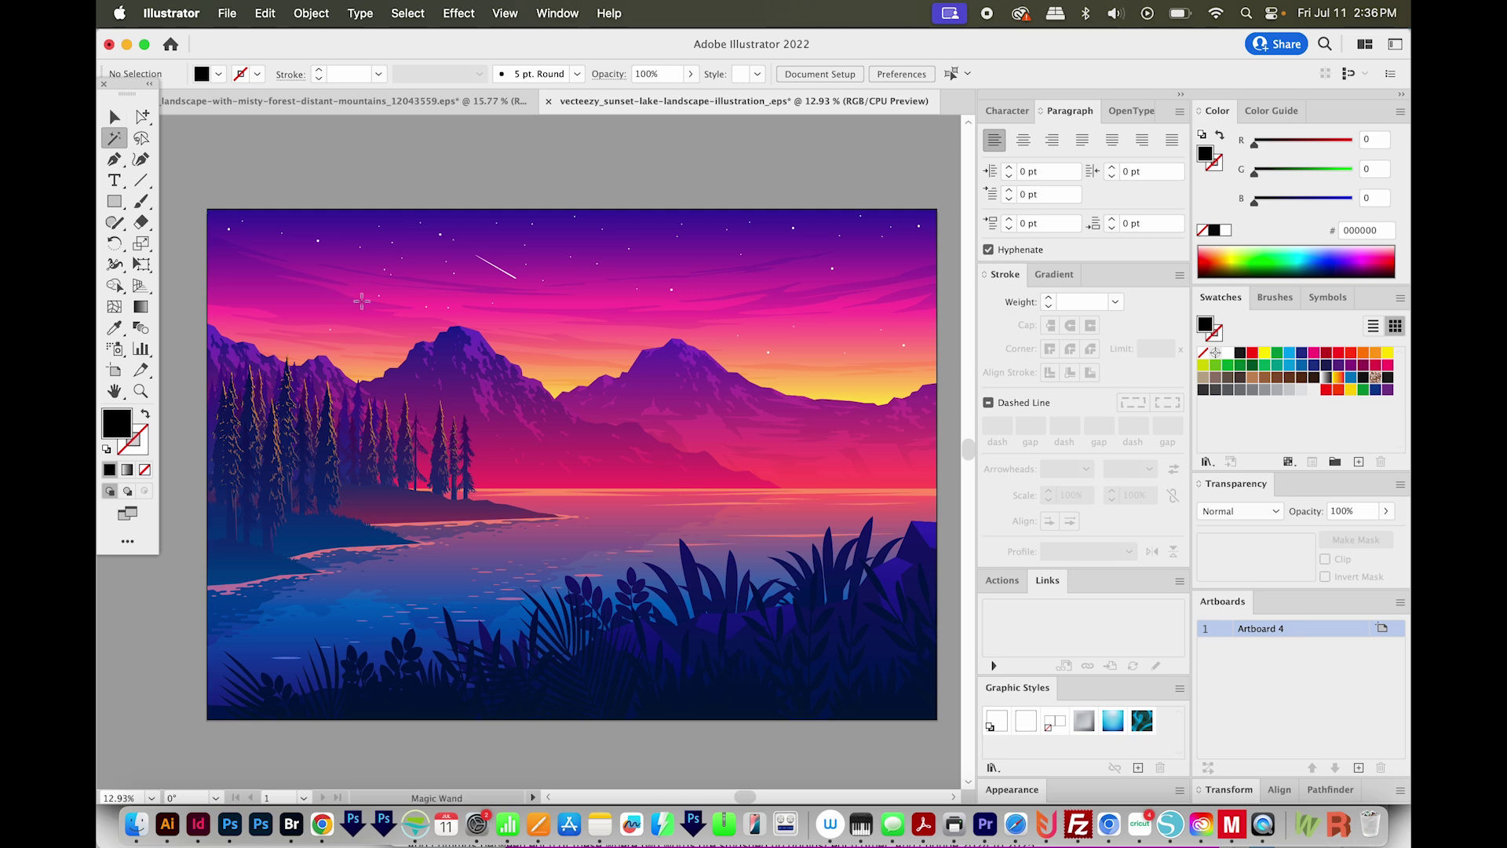
pyautogui.doubleClick(115, 141)
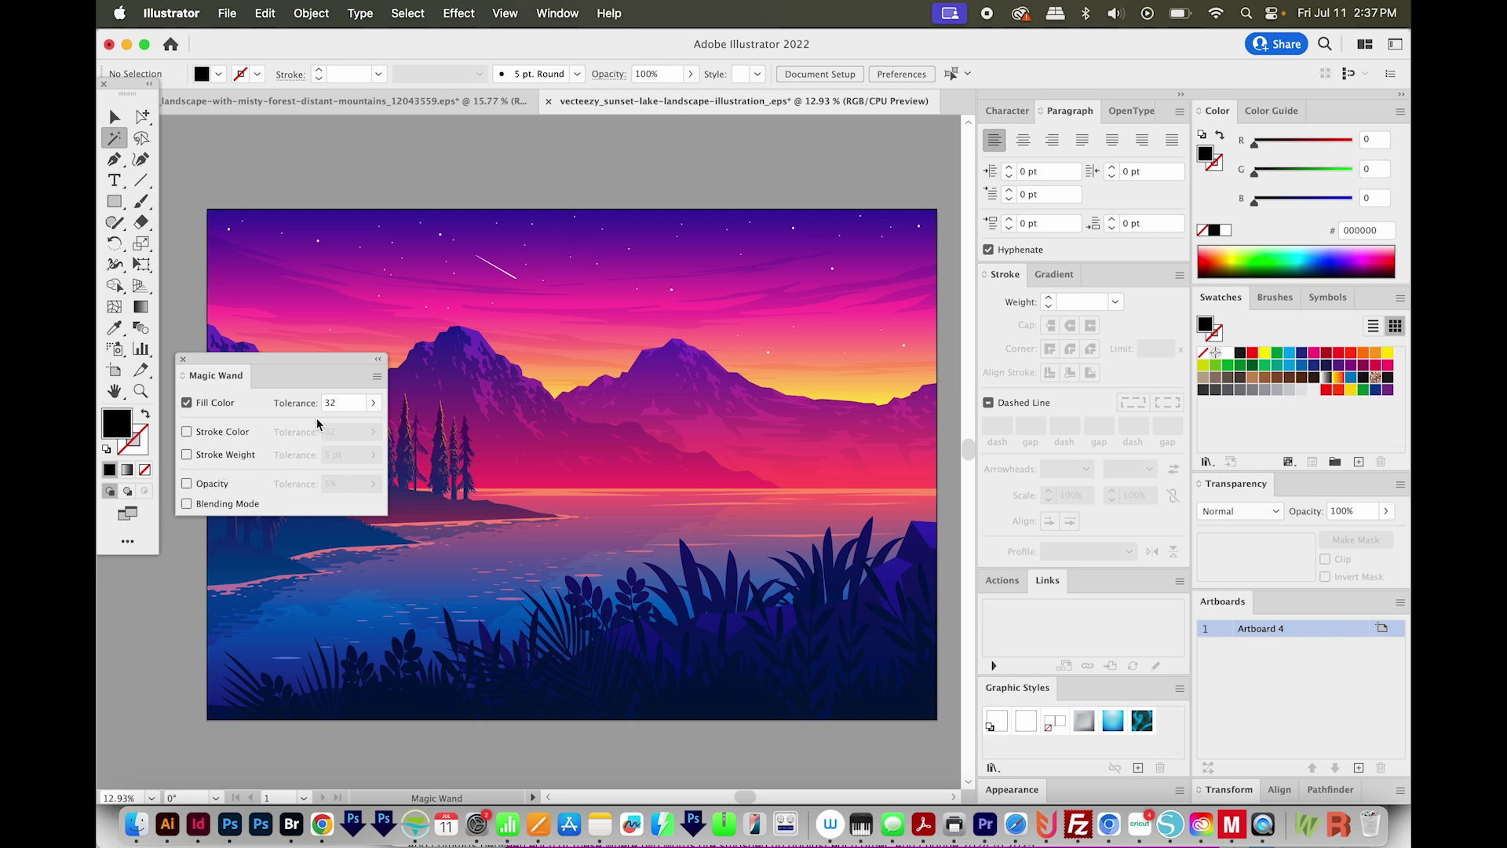
pyautogui.click(693, 571)
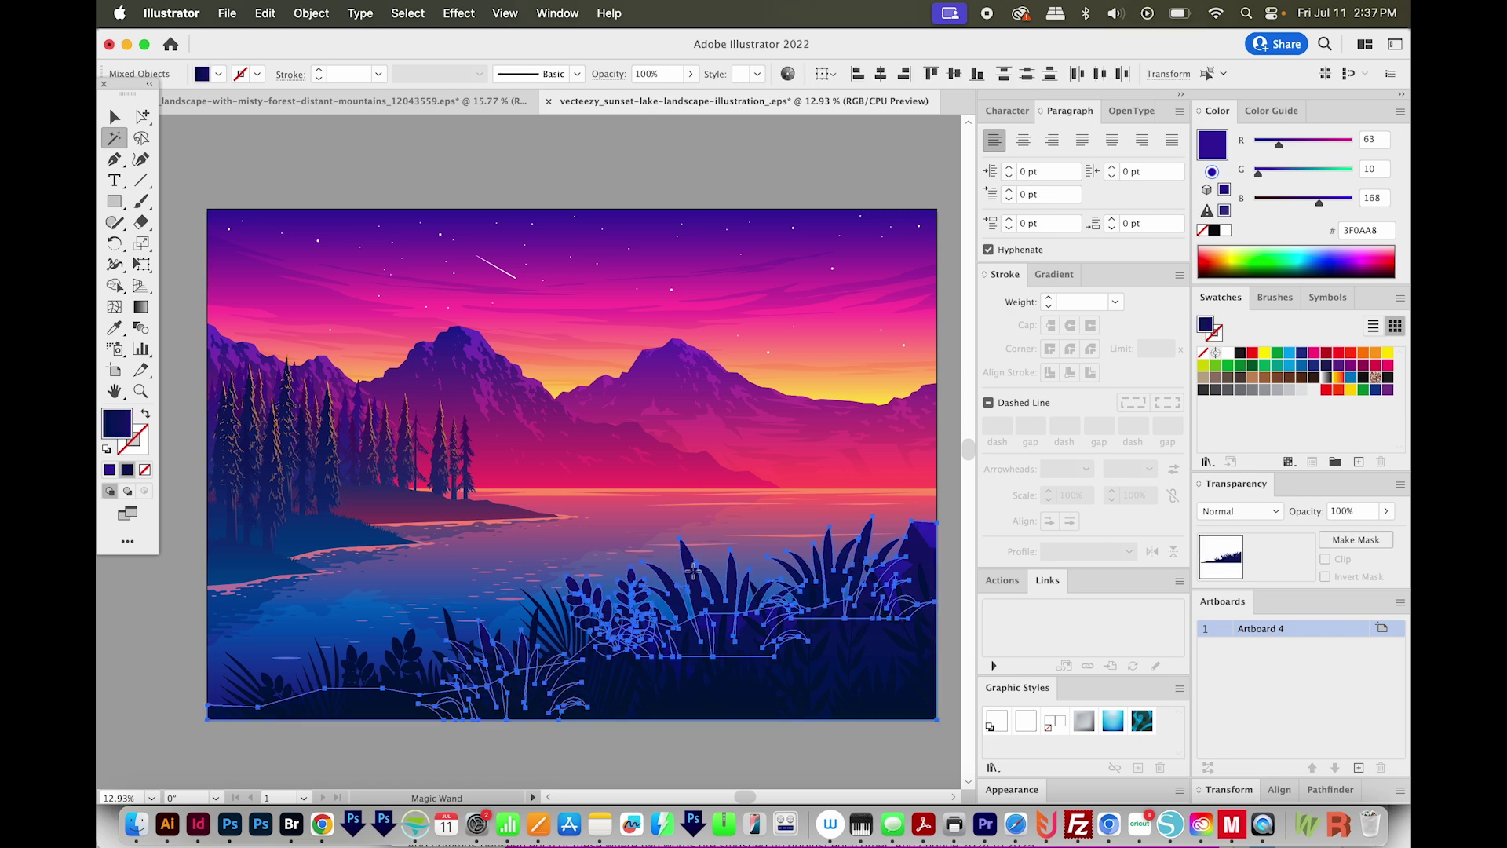
pyautogui.scroll(-2, 683, 579)
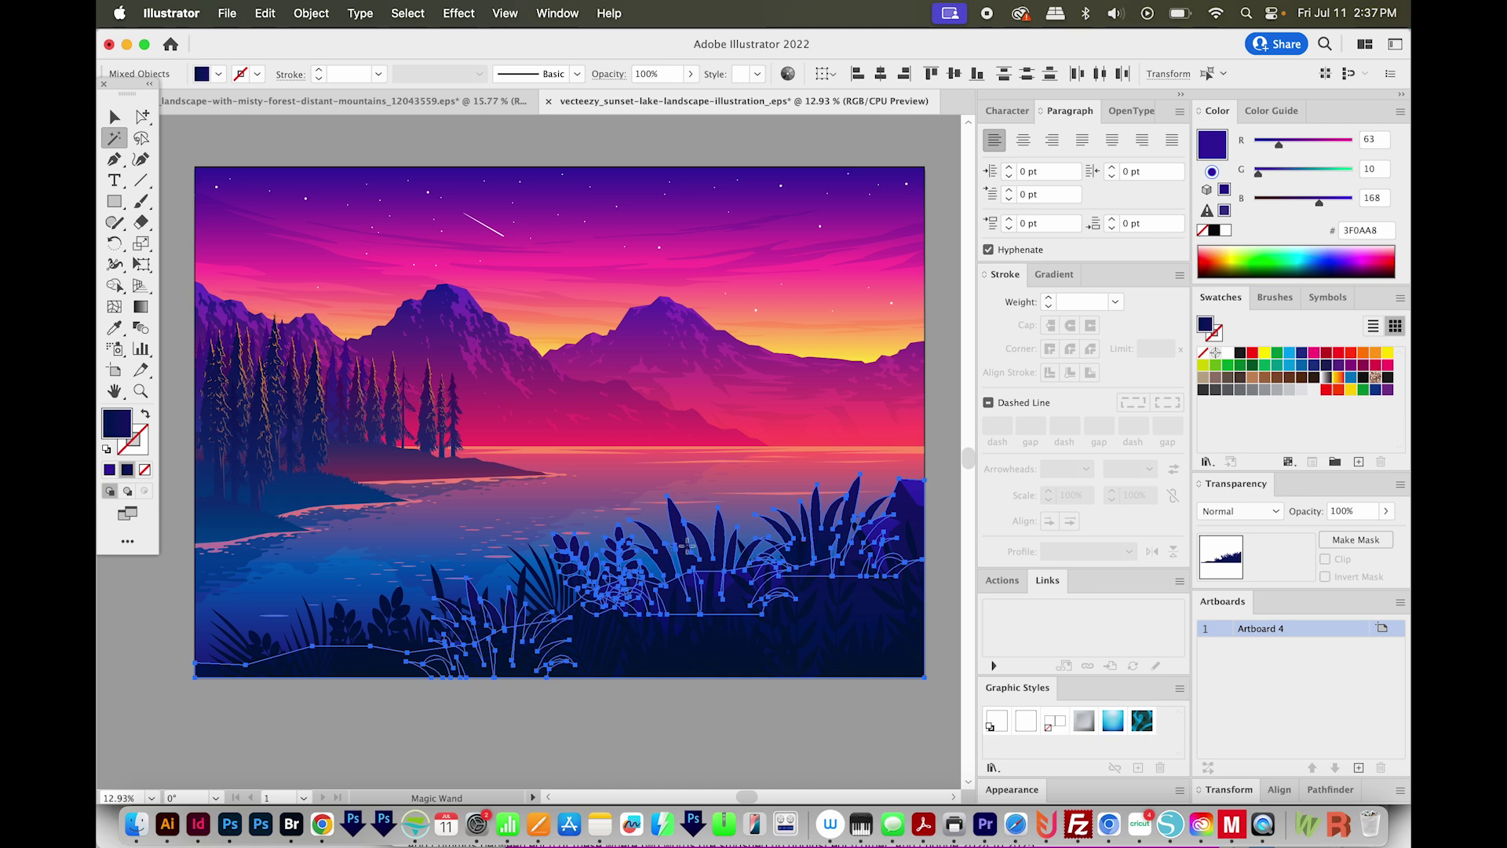
pyautogui.keyDown('shift'); pyautogui.click(339, 611); pyautogui.keyUp('shift')
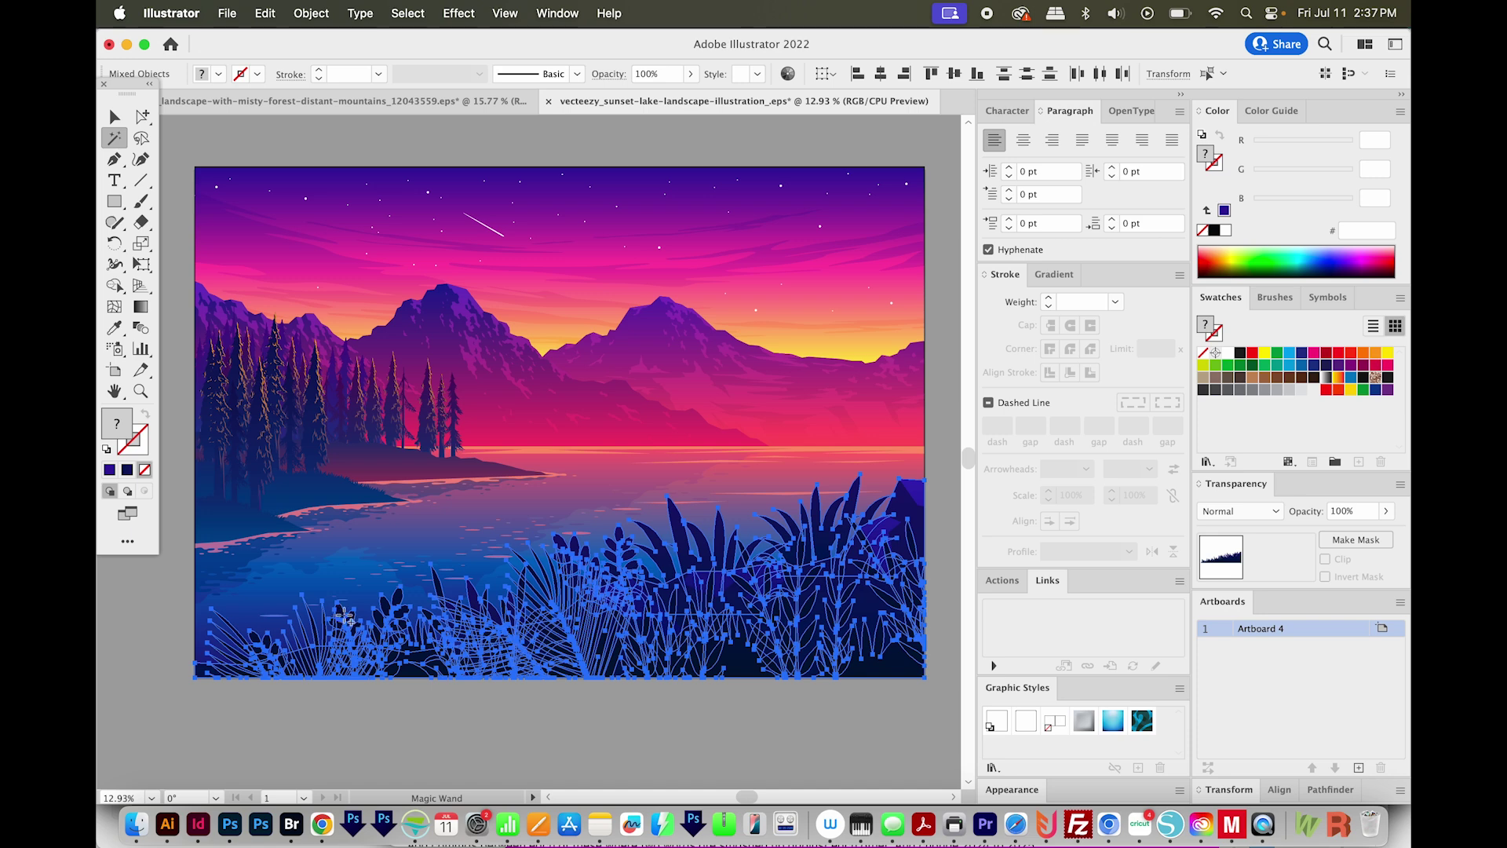
# - Delete the selected foreground plants and the leftover dark blue rock shapes in the lake, and undo both deletions
pyautogui.press('Delete')
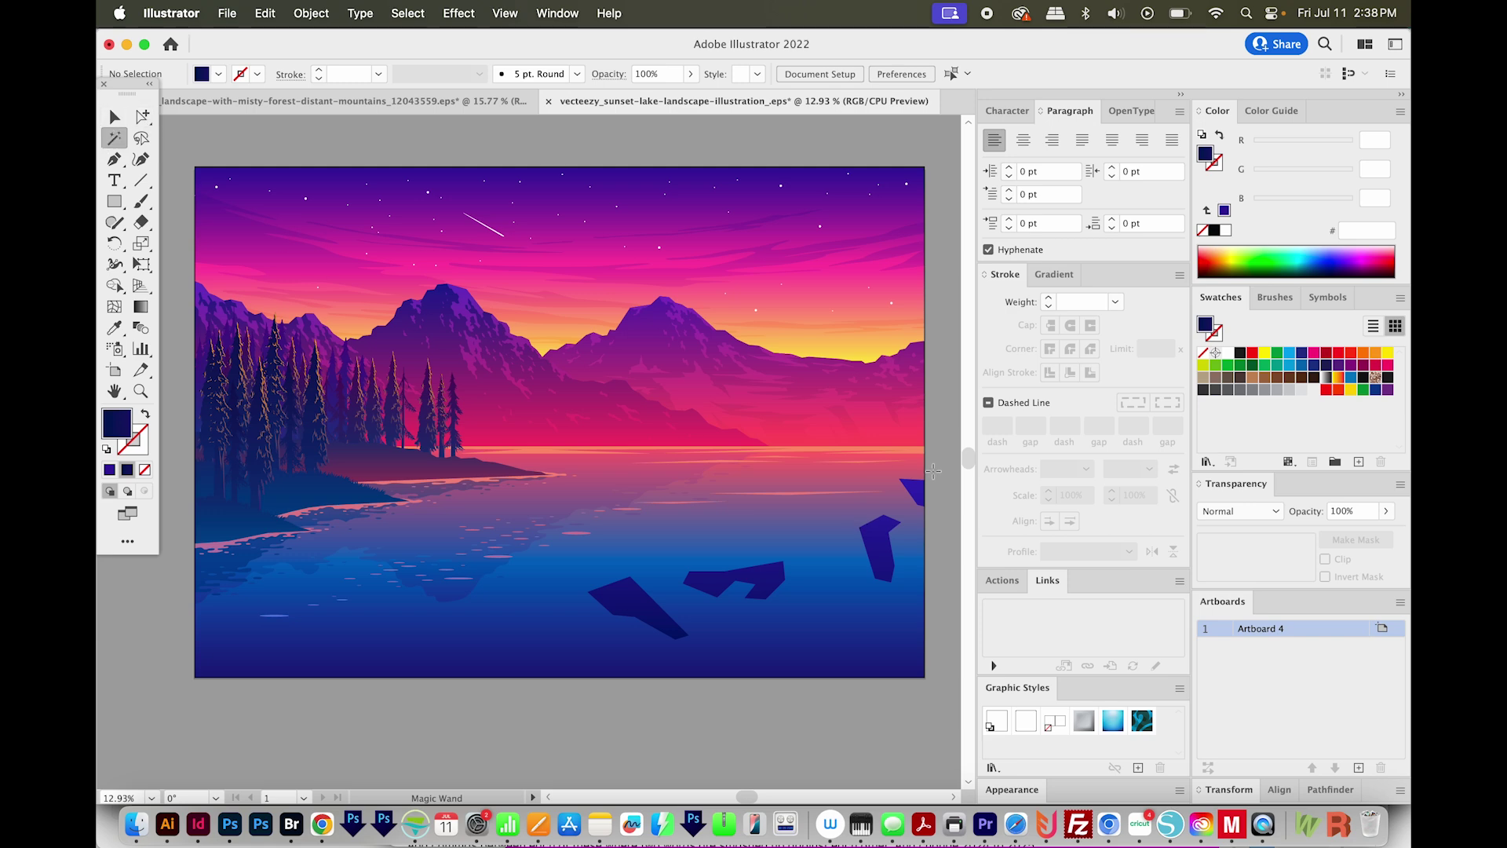
pyautogui.click(877, 542)
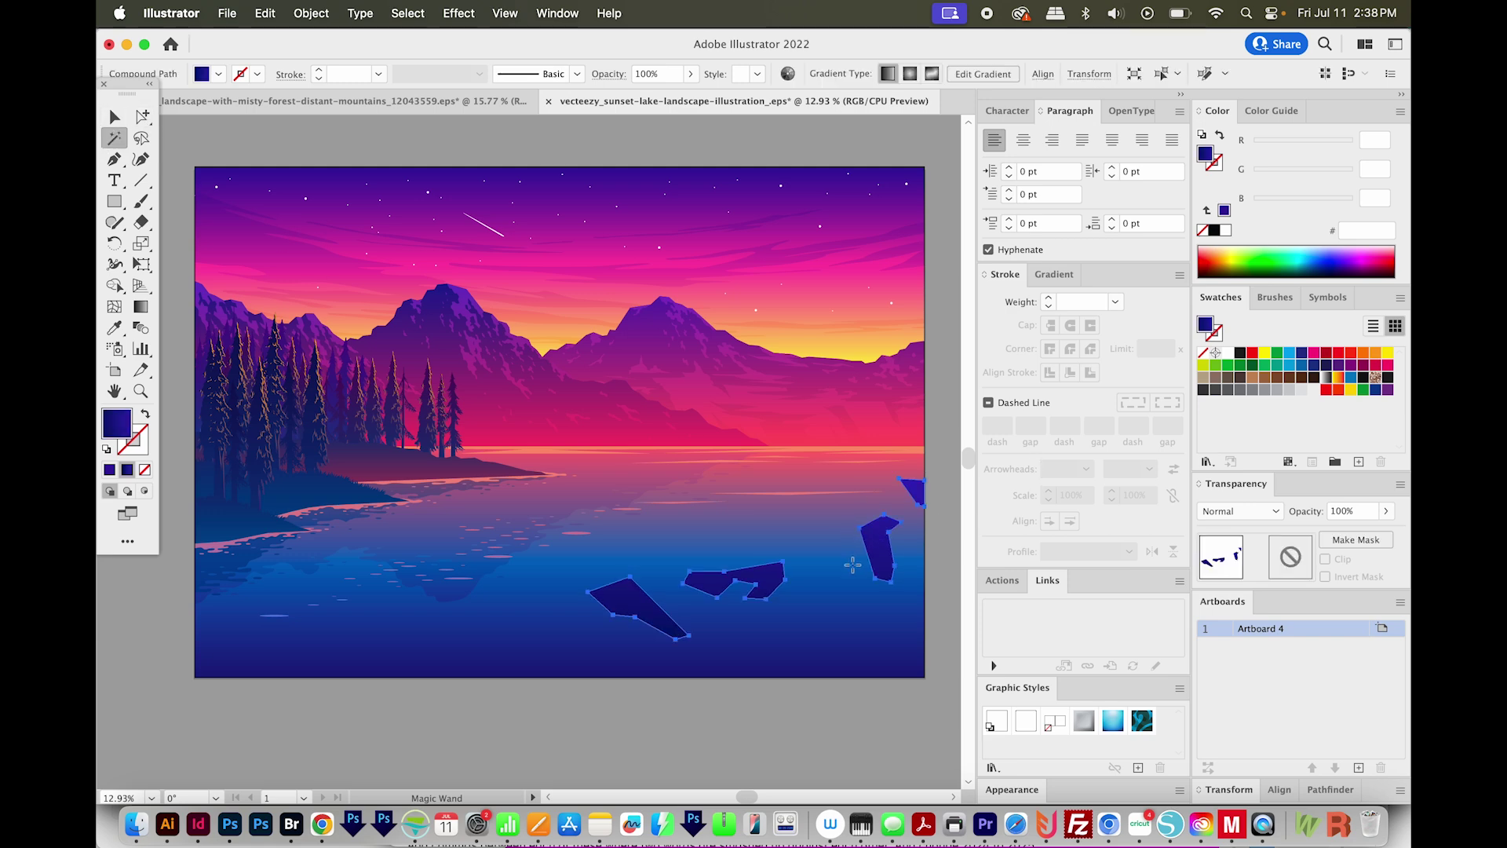
pyautogui.press('Delete')
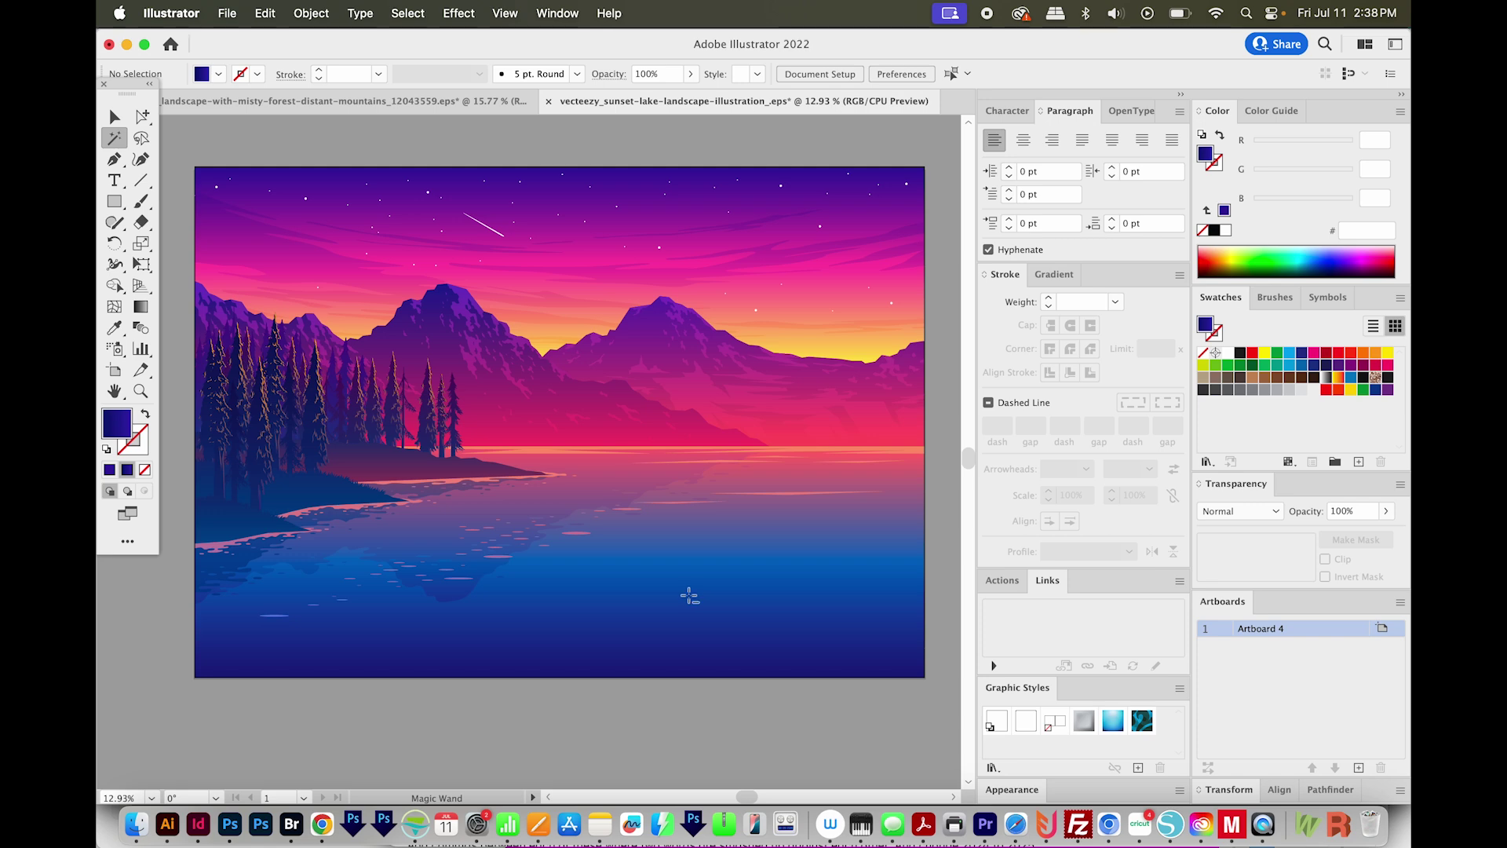
pyautogui.press('super+z')
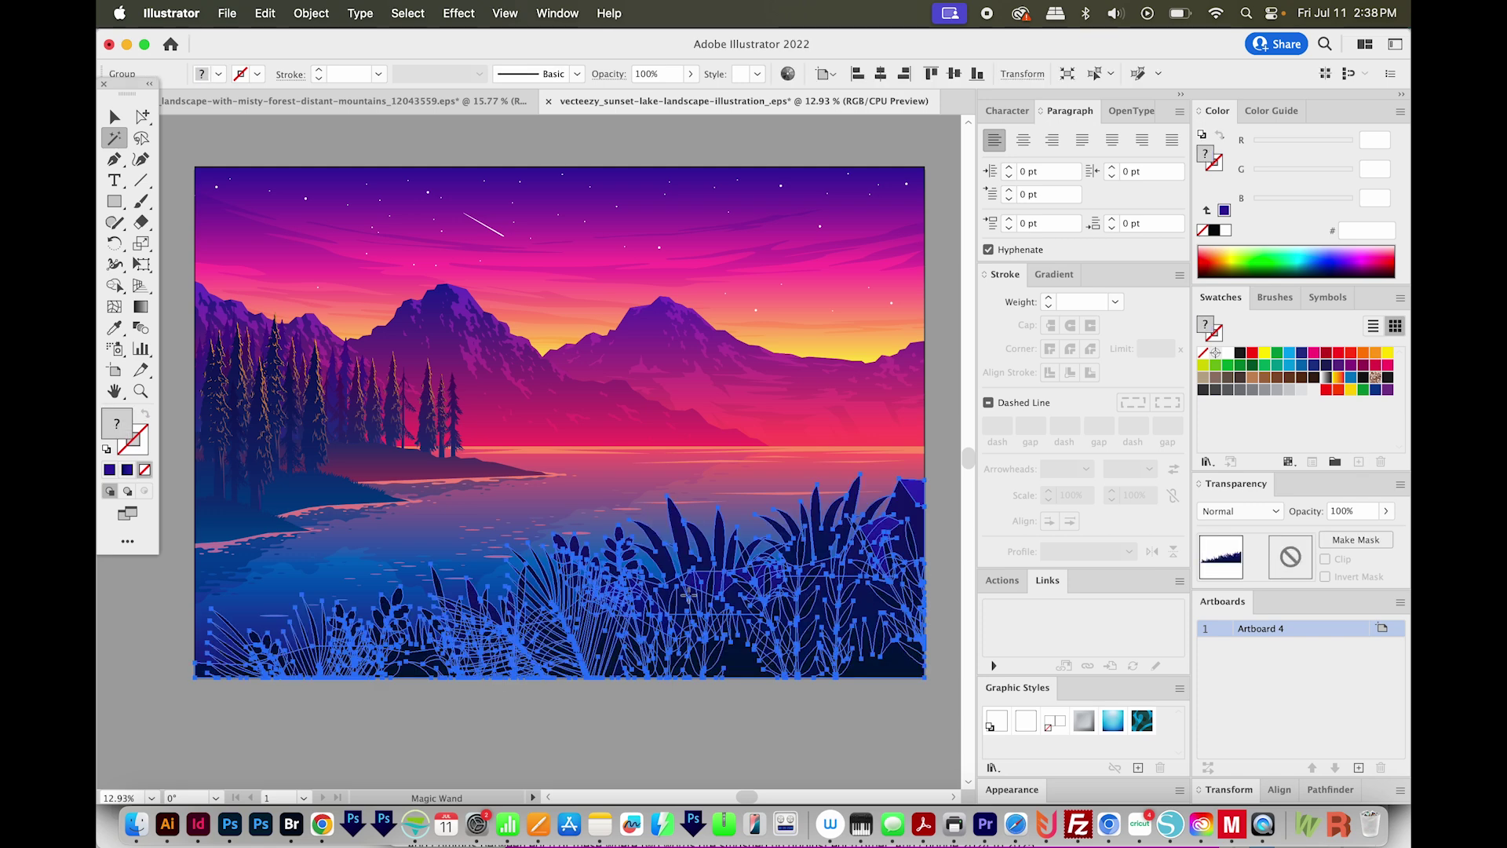
# - Group the restored foreground plants and rocks, clear the selection, and switch to the Selection tool
pyautogui.press('super+c')
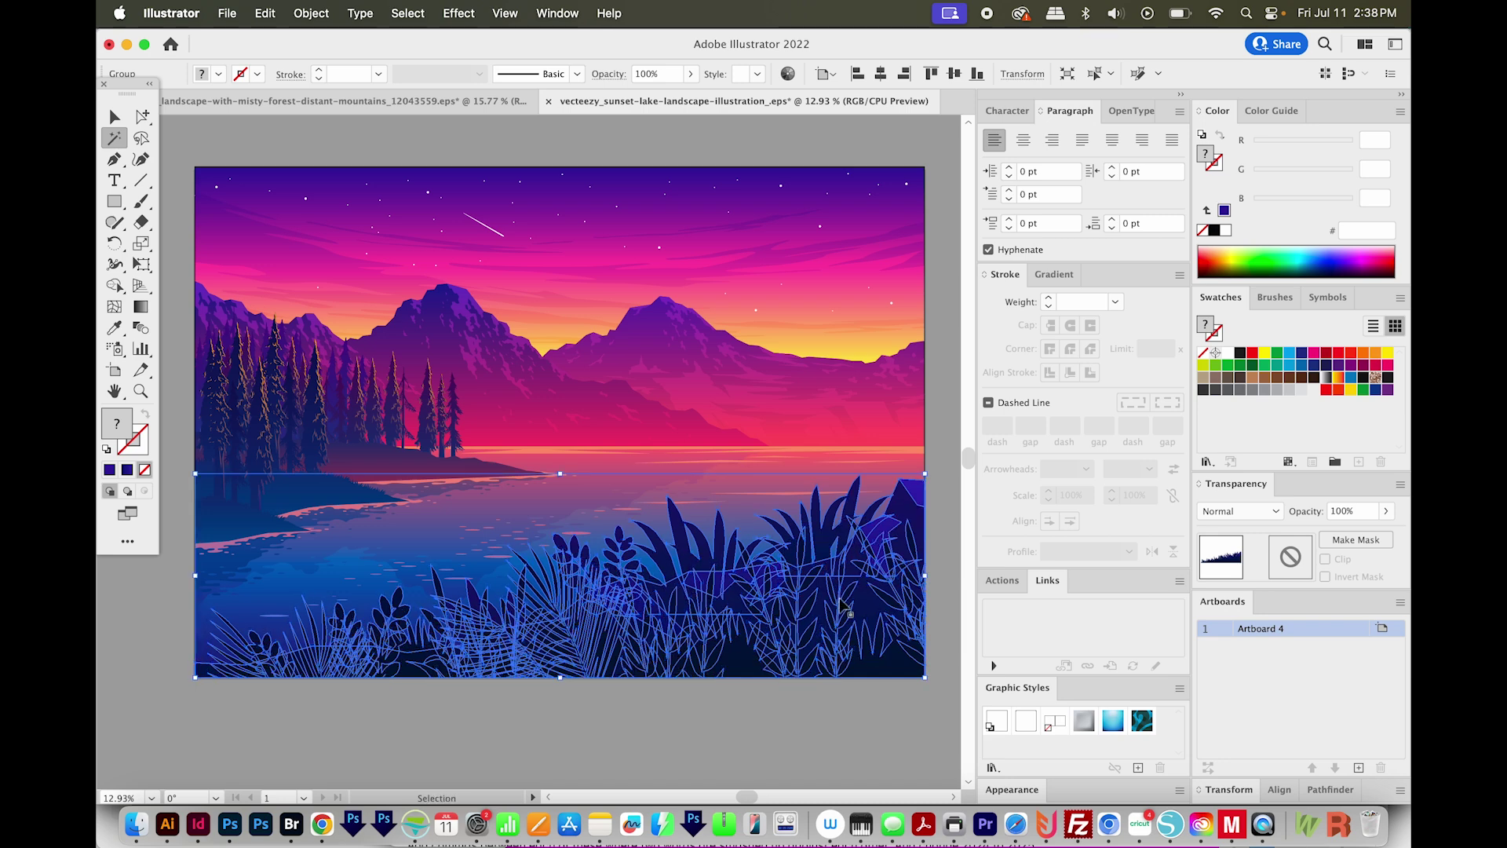
pyautogui.press('super+shift+a')
pyautogui.click(114, 117)
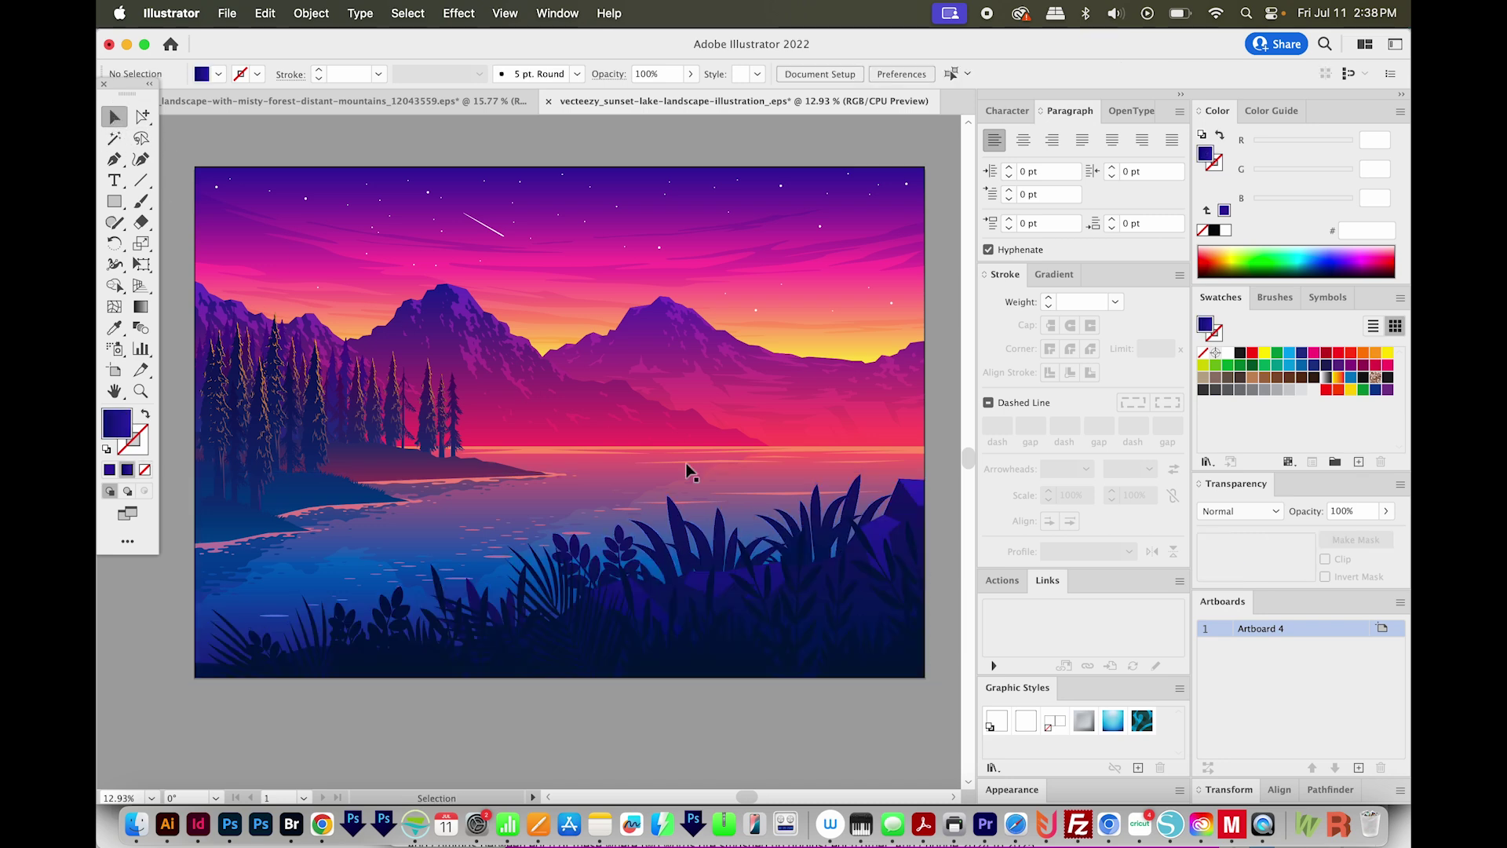
pyautogui.click(818, 643)
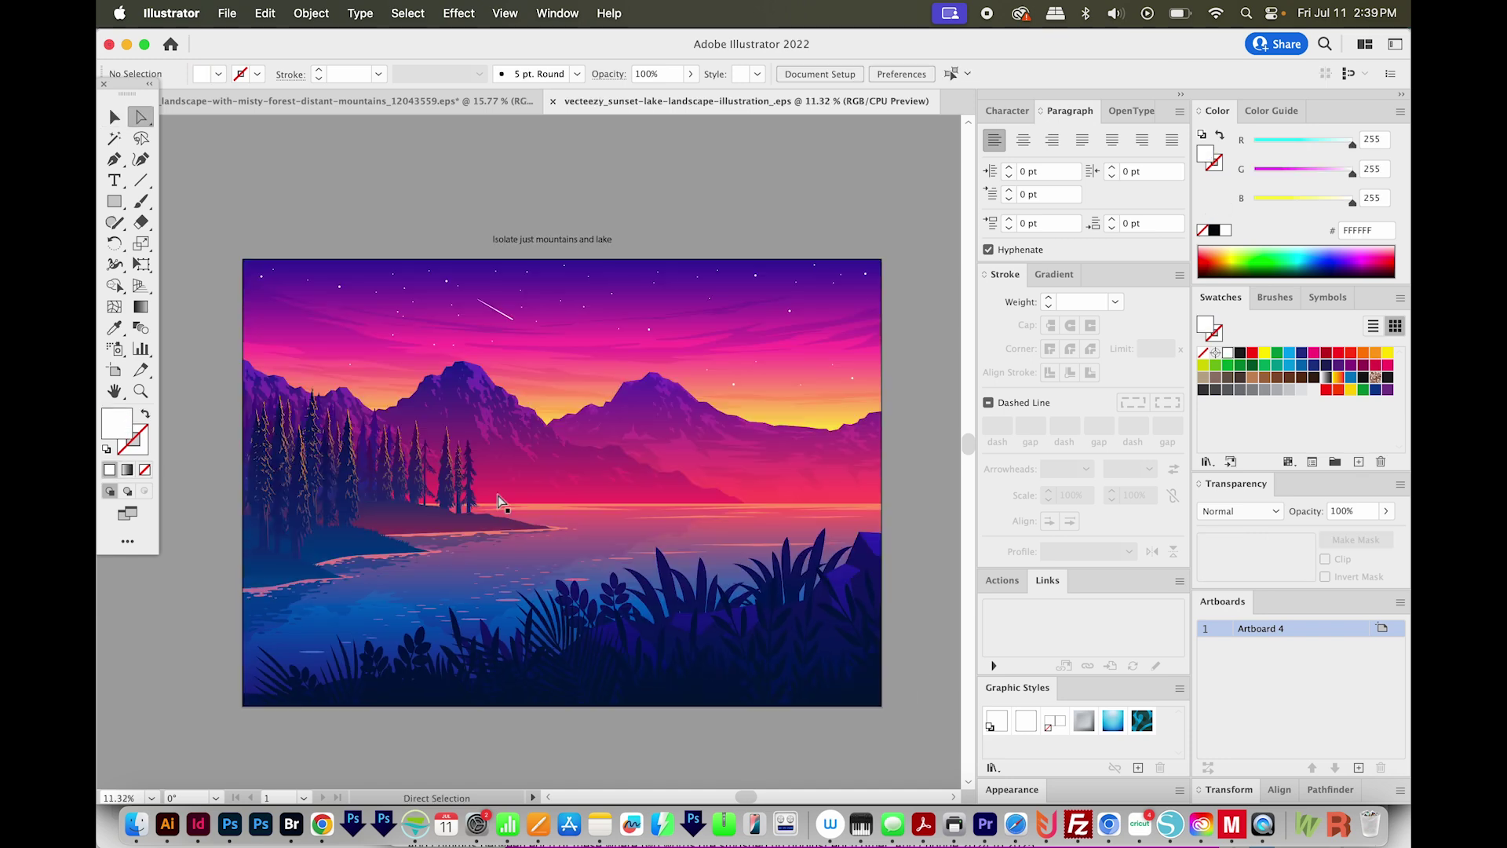
# - Select the dark blue shoreline below the pine trees as a whole shape and extend the selection to everything with the same fill color
pyautogui.click(338, 558)
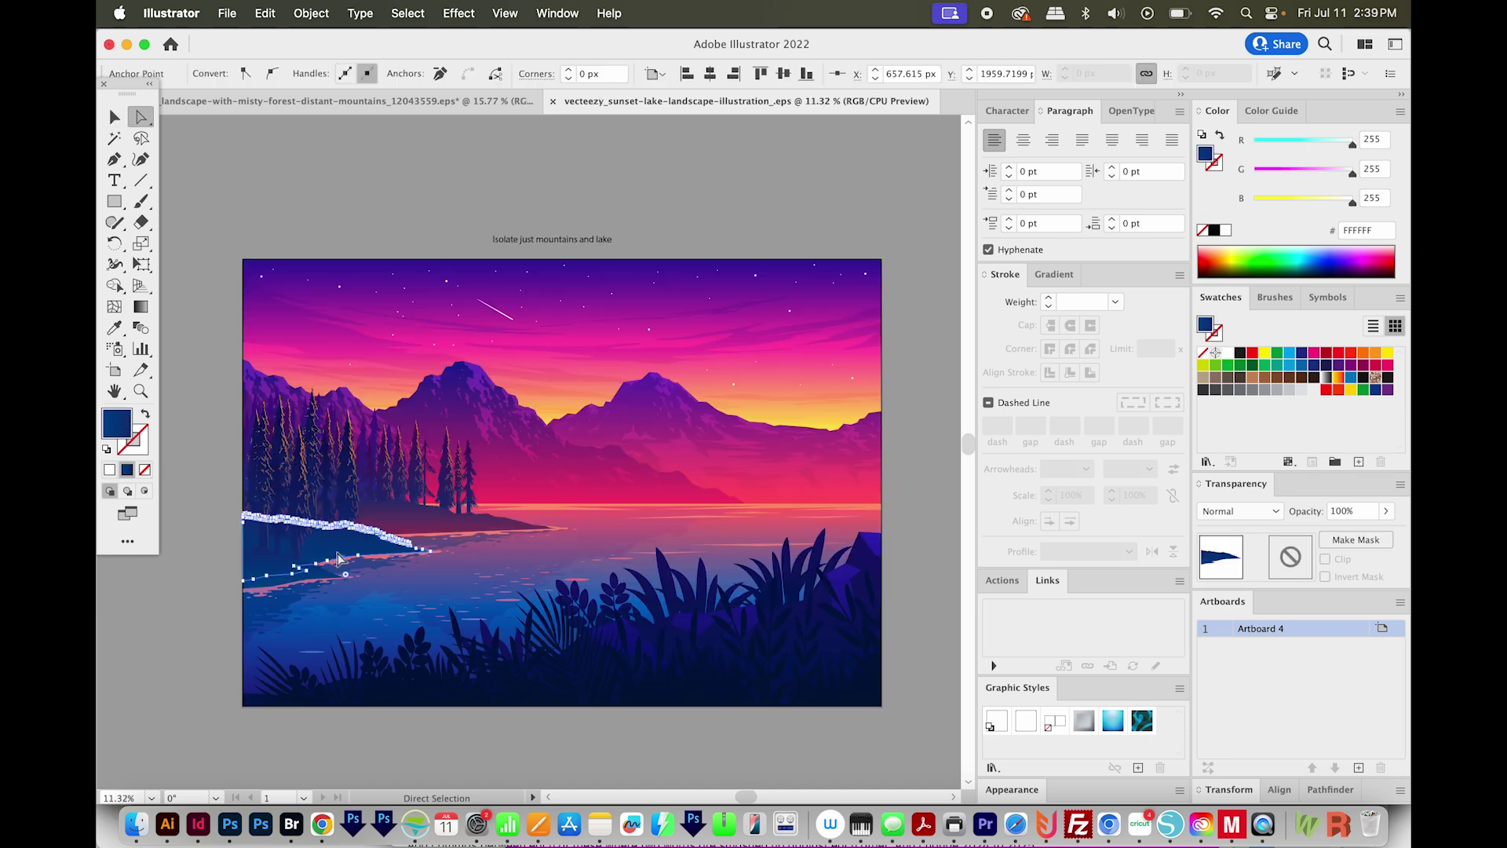
pyautogui.keyDown('alt'); pyautogui.click(339, 555); pyautogui.keyUp('alt')
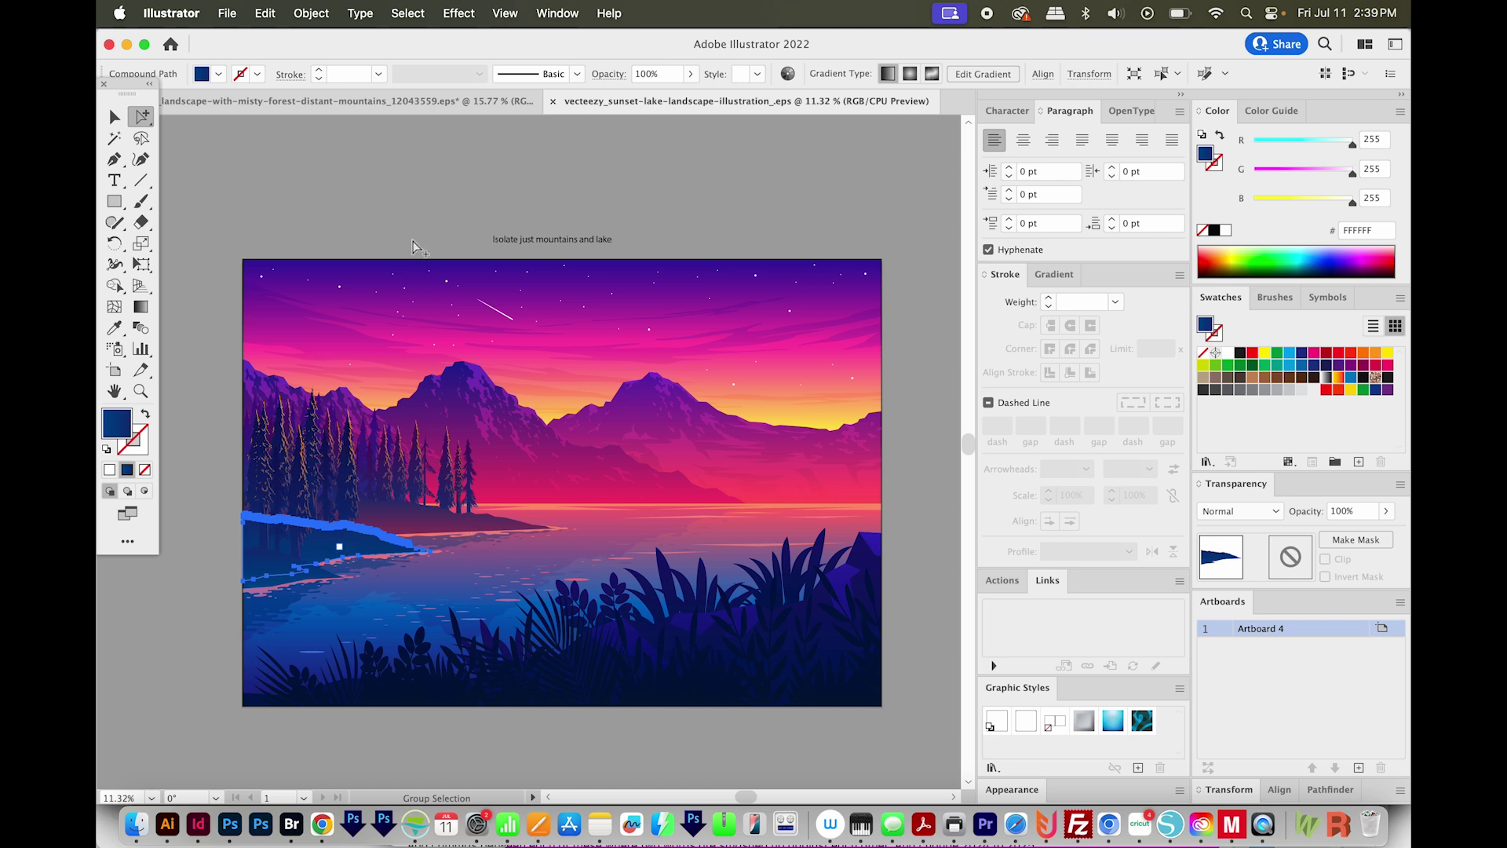
pyautogui.click(408, 11)
pyautogui.moveTo(435, 207)
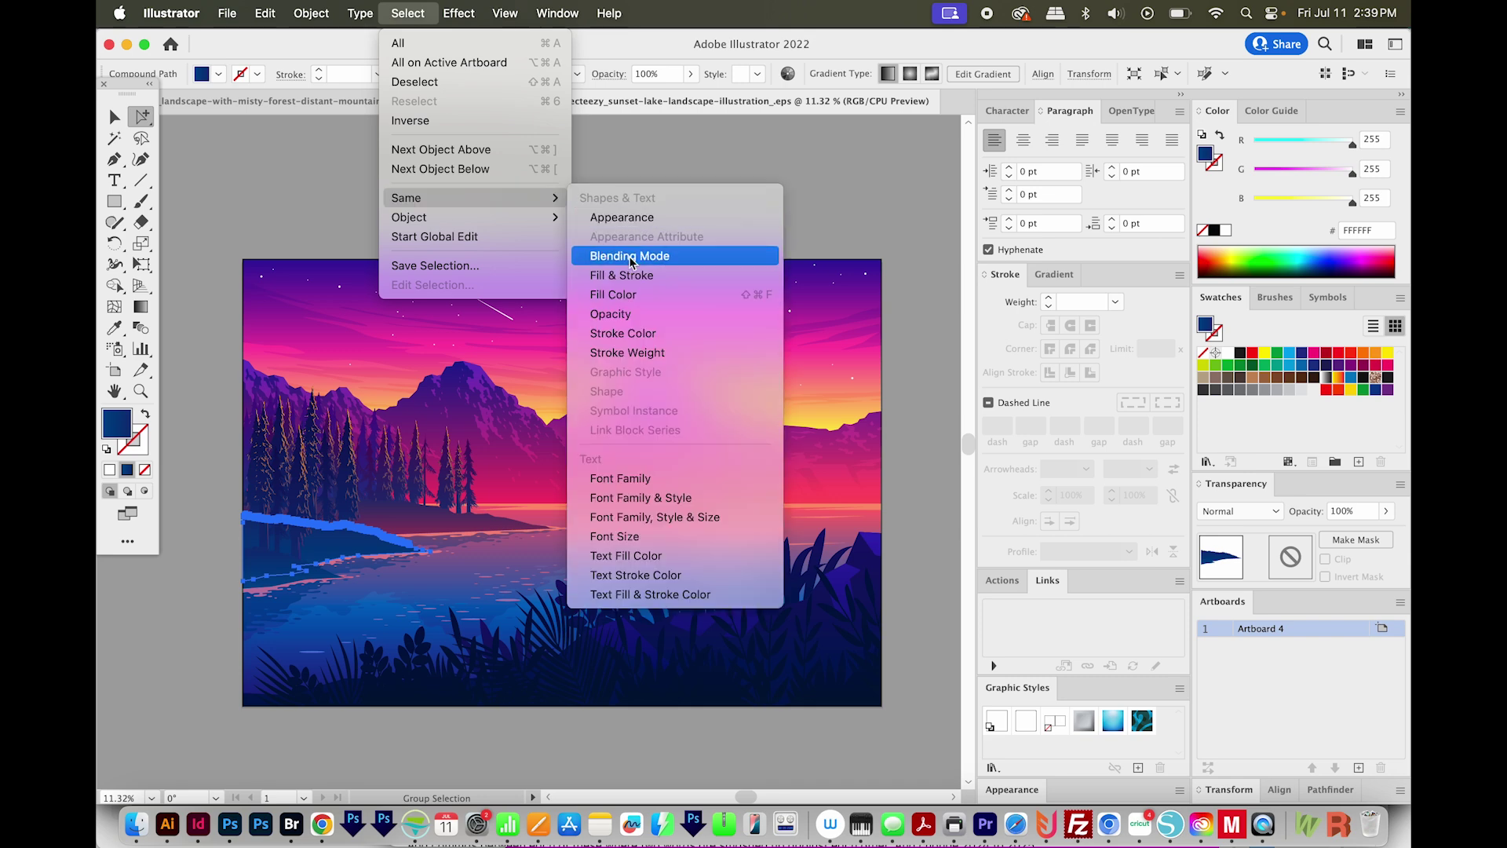
pyautogui.click(620, 295)
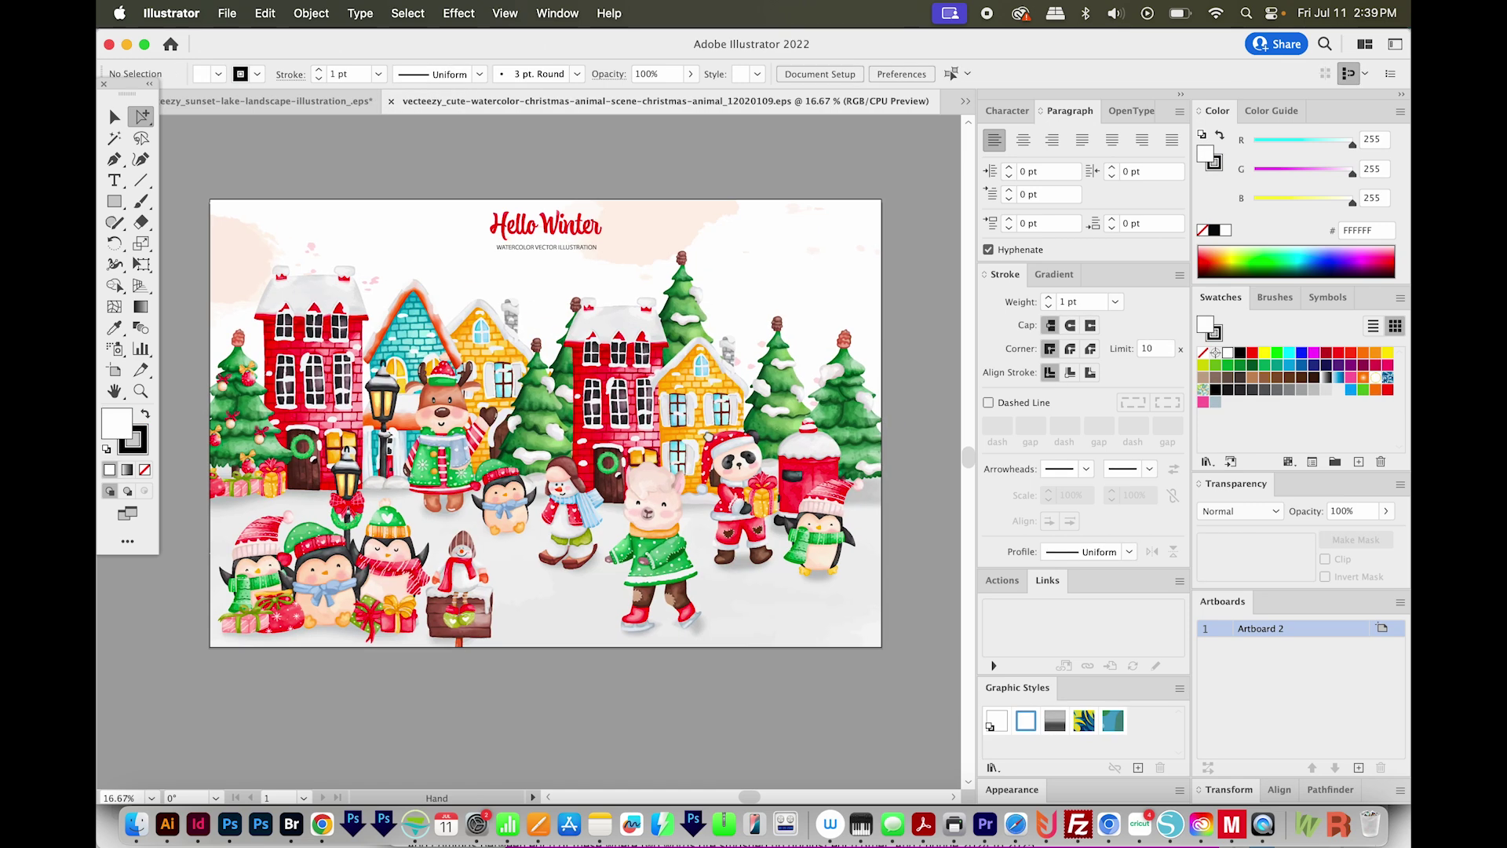
# - Toggle the Hello Winter animal scene to Outline view and back to the normal preview
pyautogui.moveTo(690, 449); pyautogui.dragTo(713, 465)
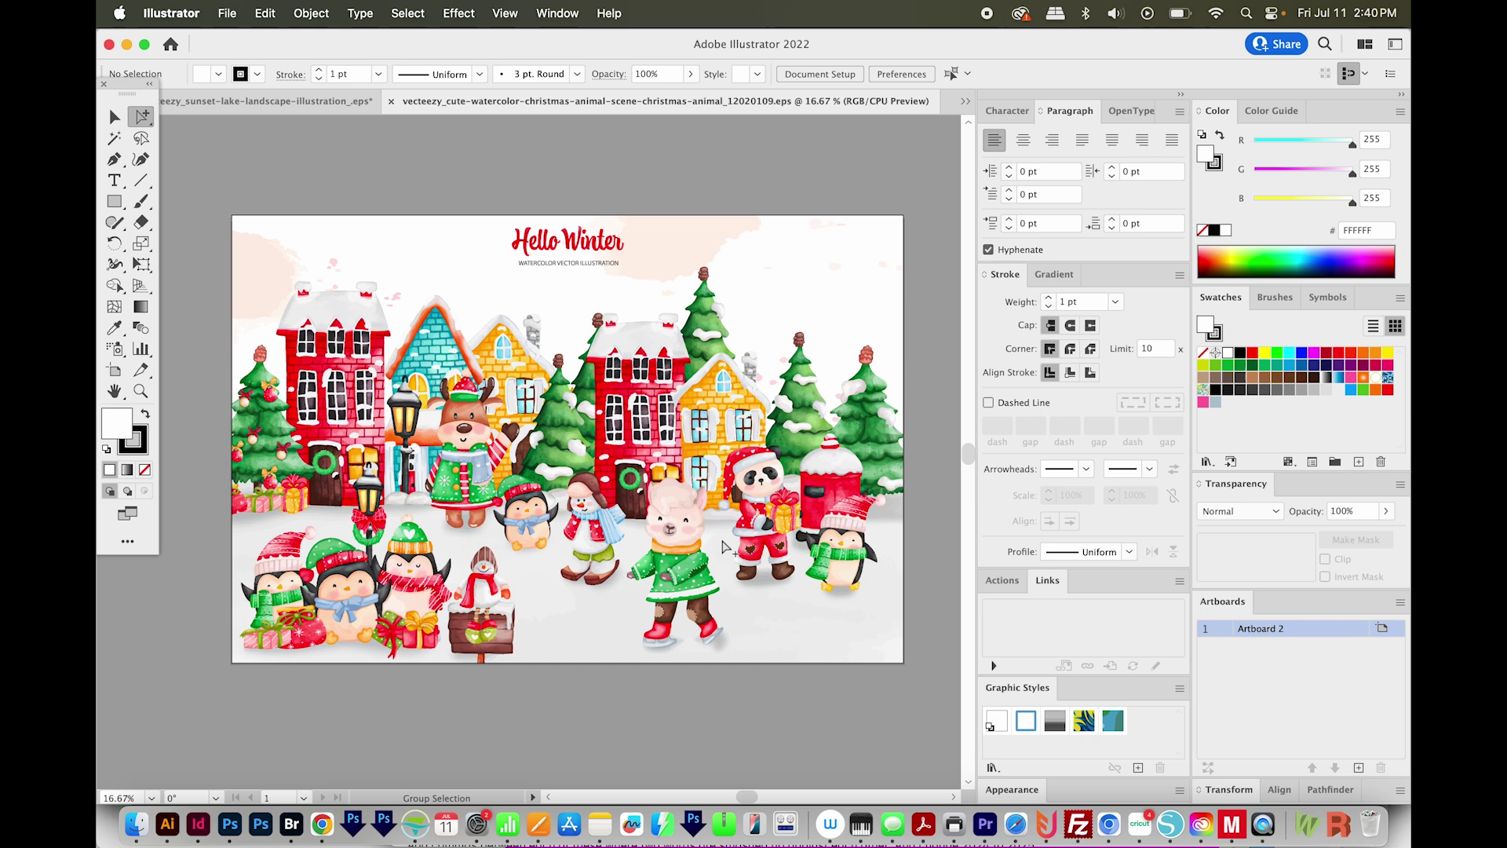
pyautogui.press('q')
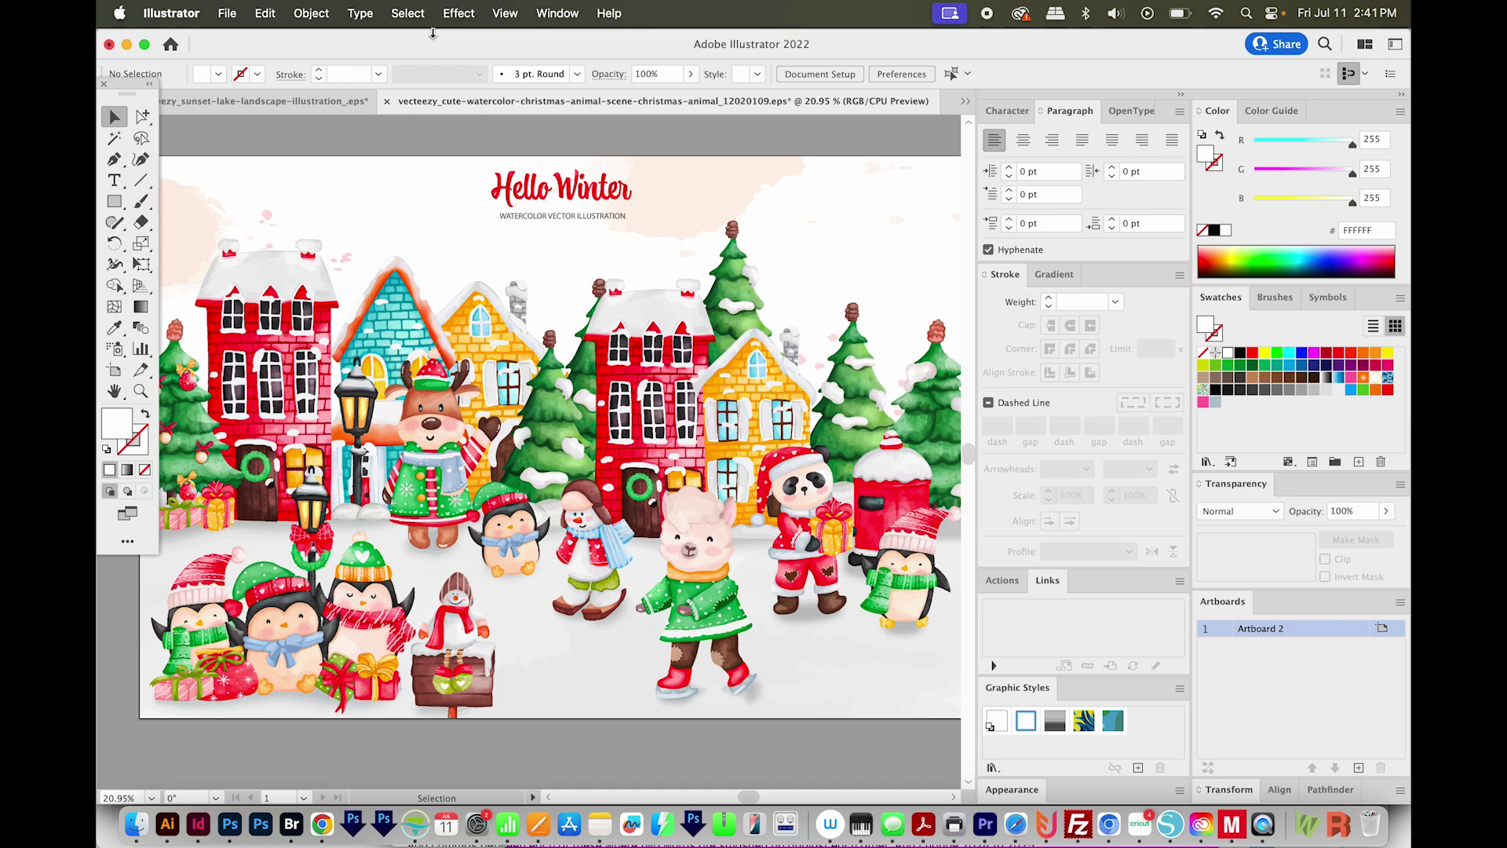
pyautogui.click(505, 14)
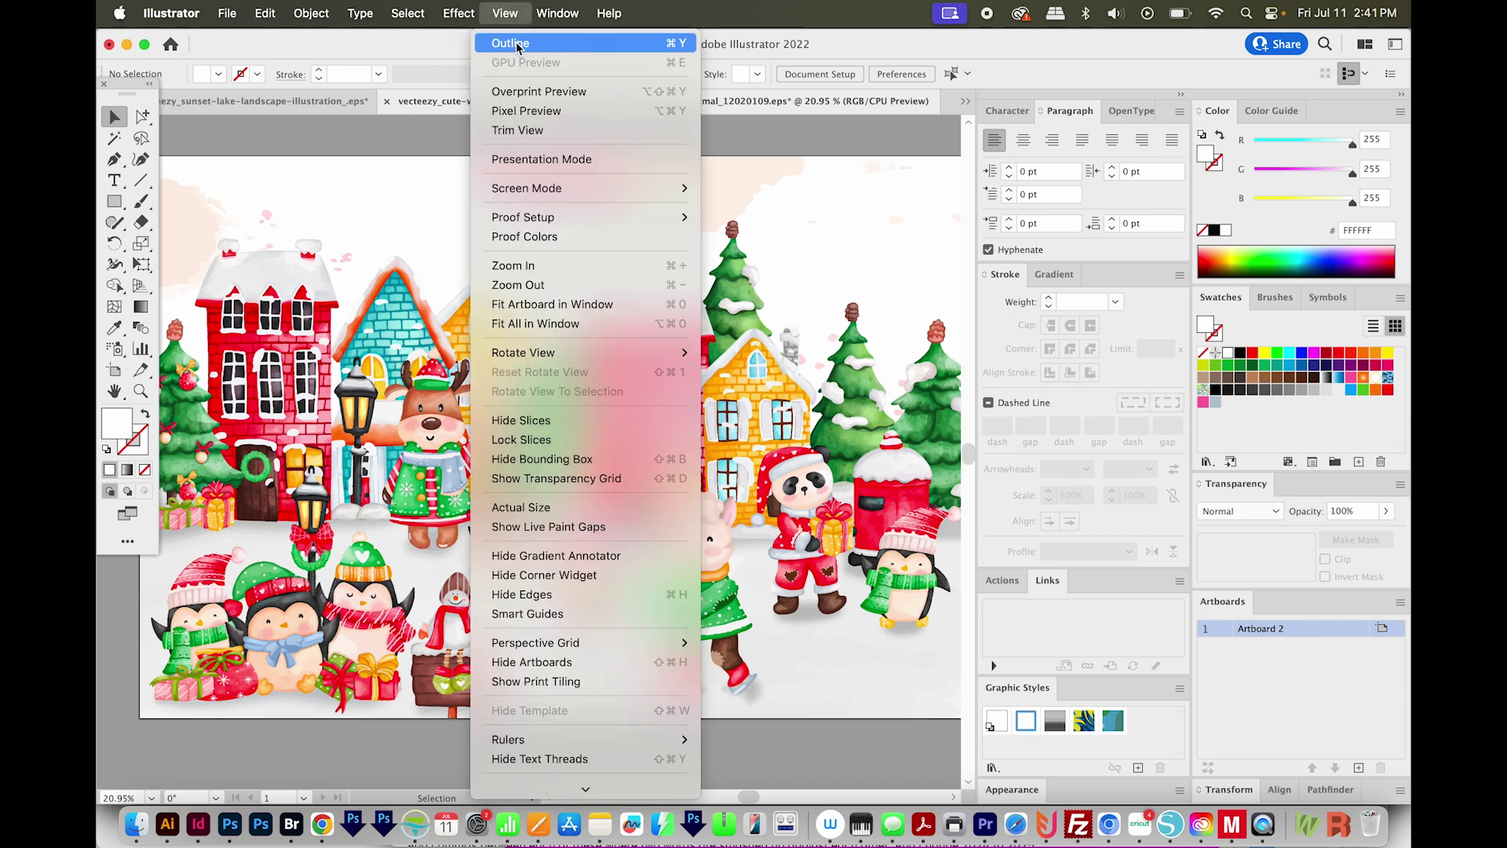
pyautogui.click(516, 47)
pyautogui.click(511, 42)
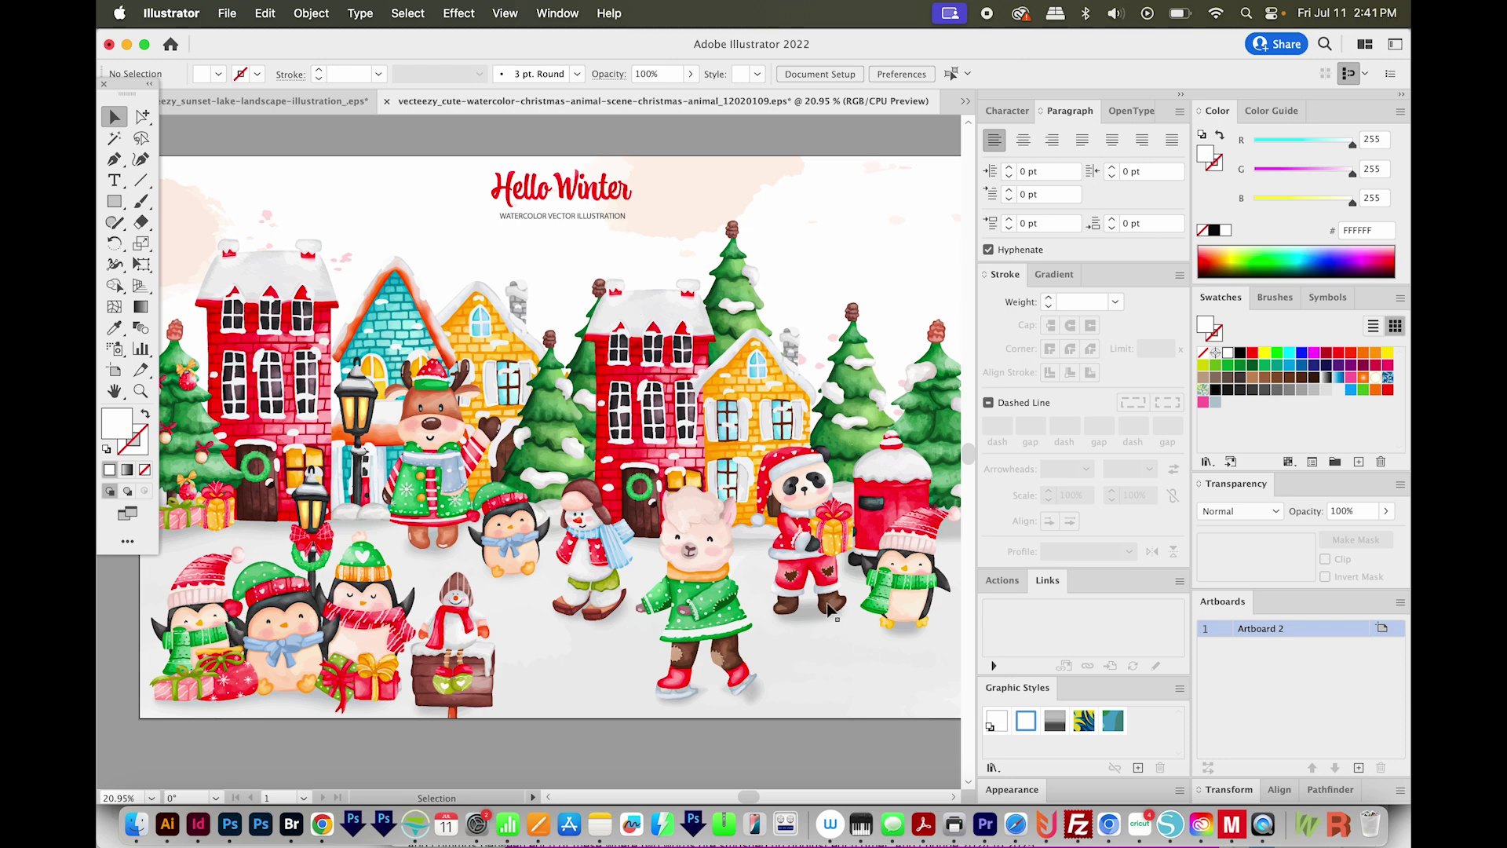
# - Lasso around the waving penguin in the green hat beside the reindeer to select its paths
pyautogui.press('super+y')
pyautogui.press('z')
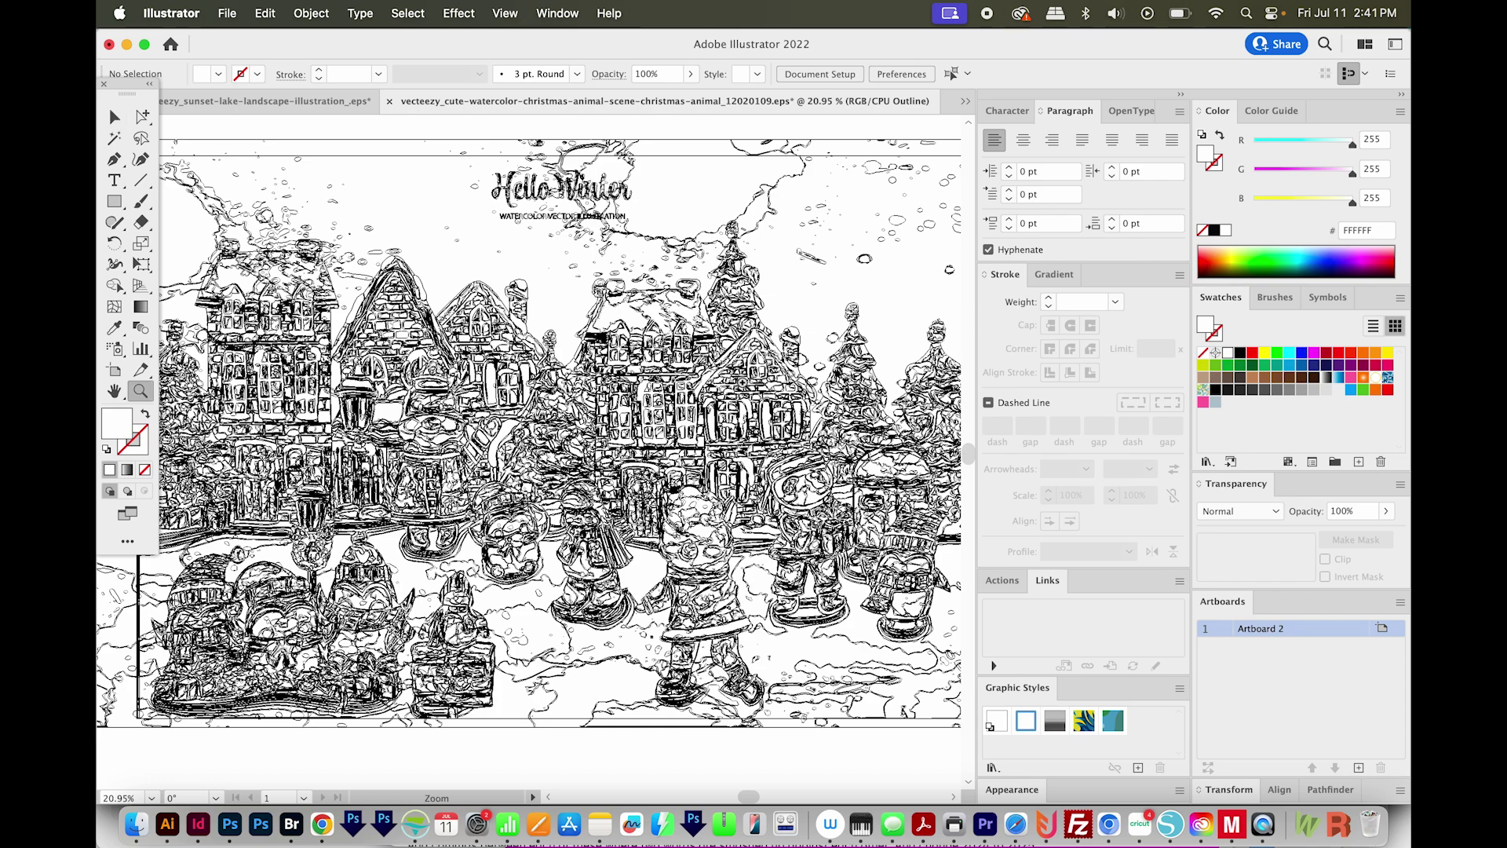
pyautogui.moveTo(826, 383); pyautogui.dragTo(463, 673)
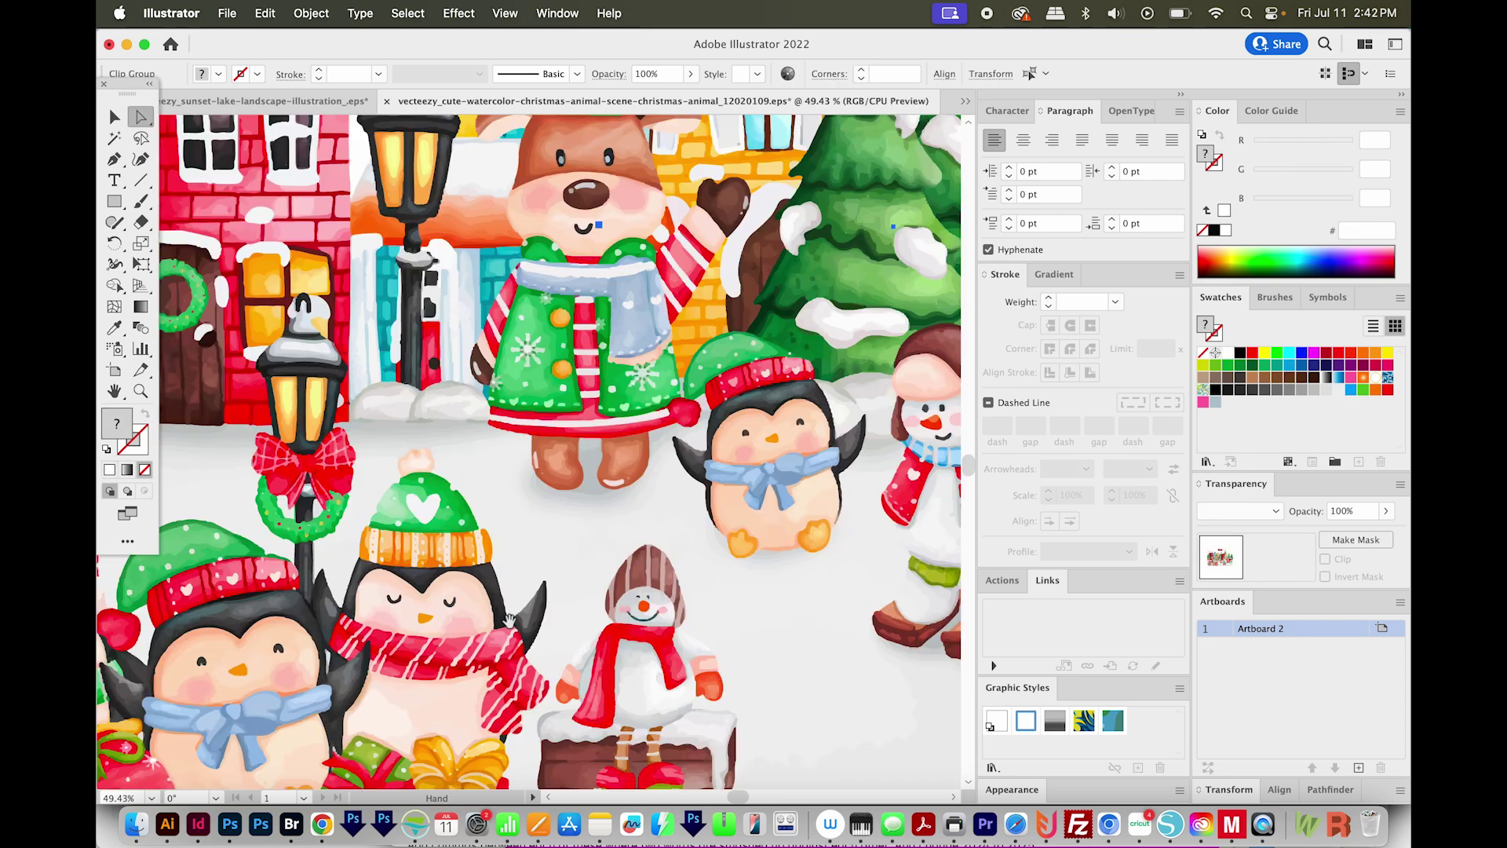
pyautogui.moveTo(508, 620); pyautogui.dragTo(675, 740)
pyautogui.press('z')
pyautogui.keyDown('alt'); pyautogui.click(785, 554); pyautogui.keyUp('alt')
pyautogui.moveTo(785, 554); pyautogui.dragTo(748, 595)
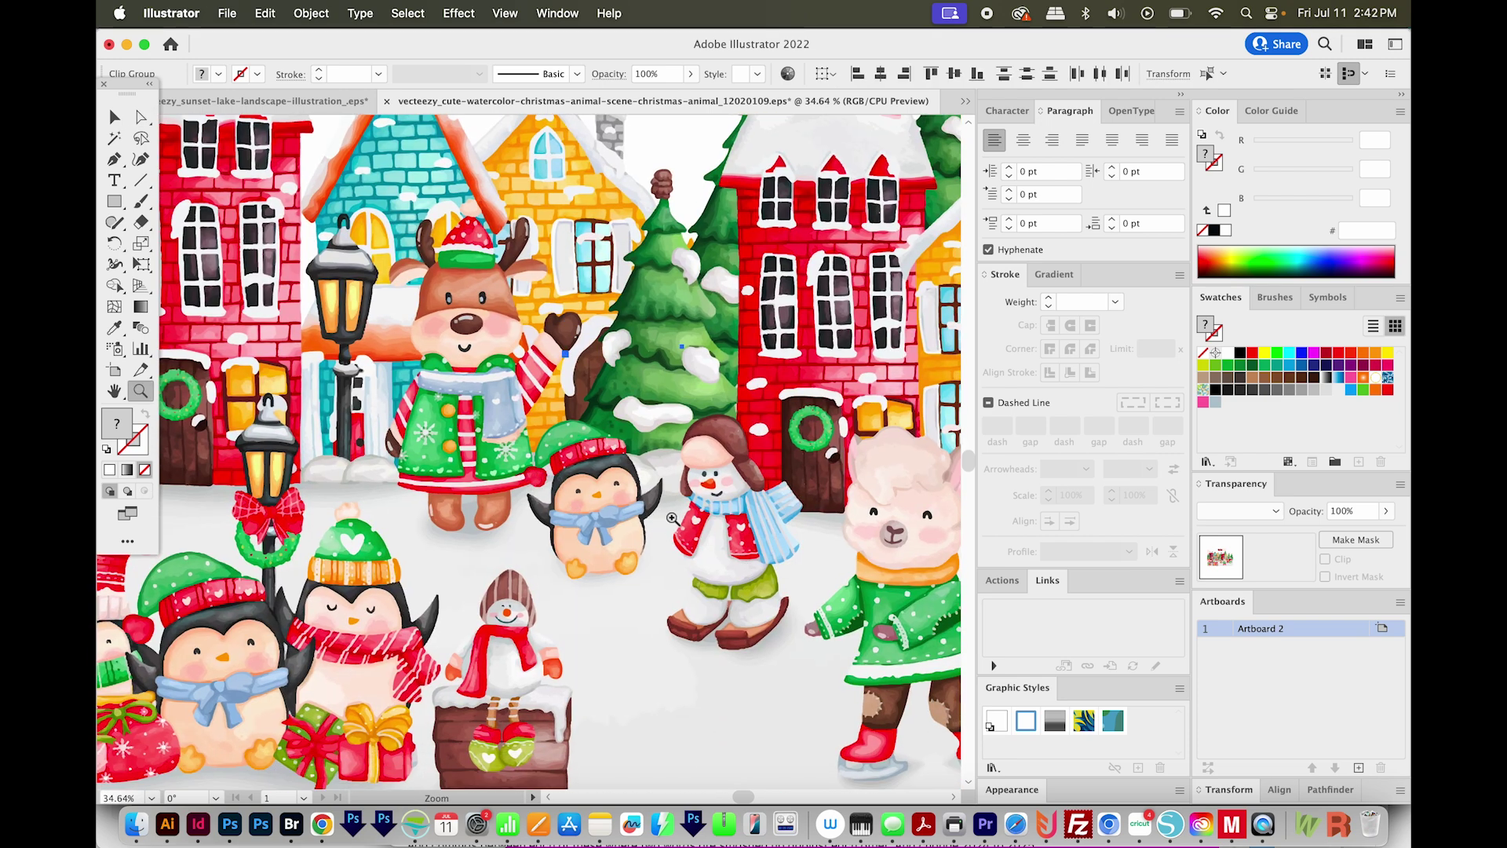
pyautogui.press('q')
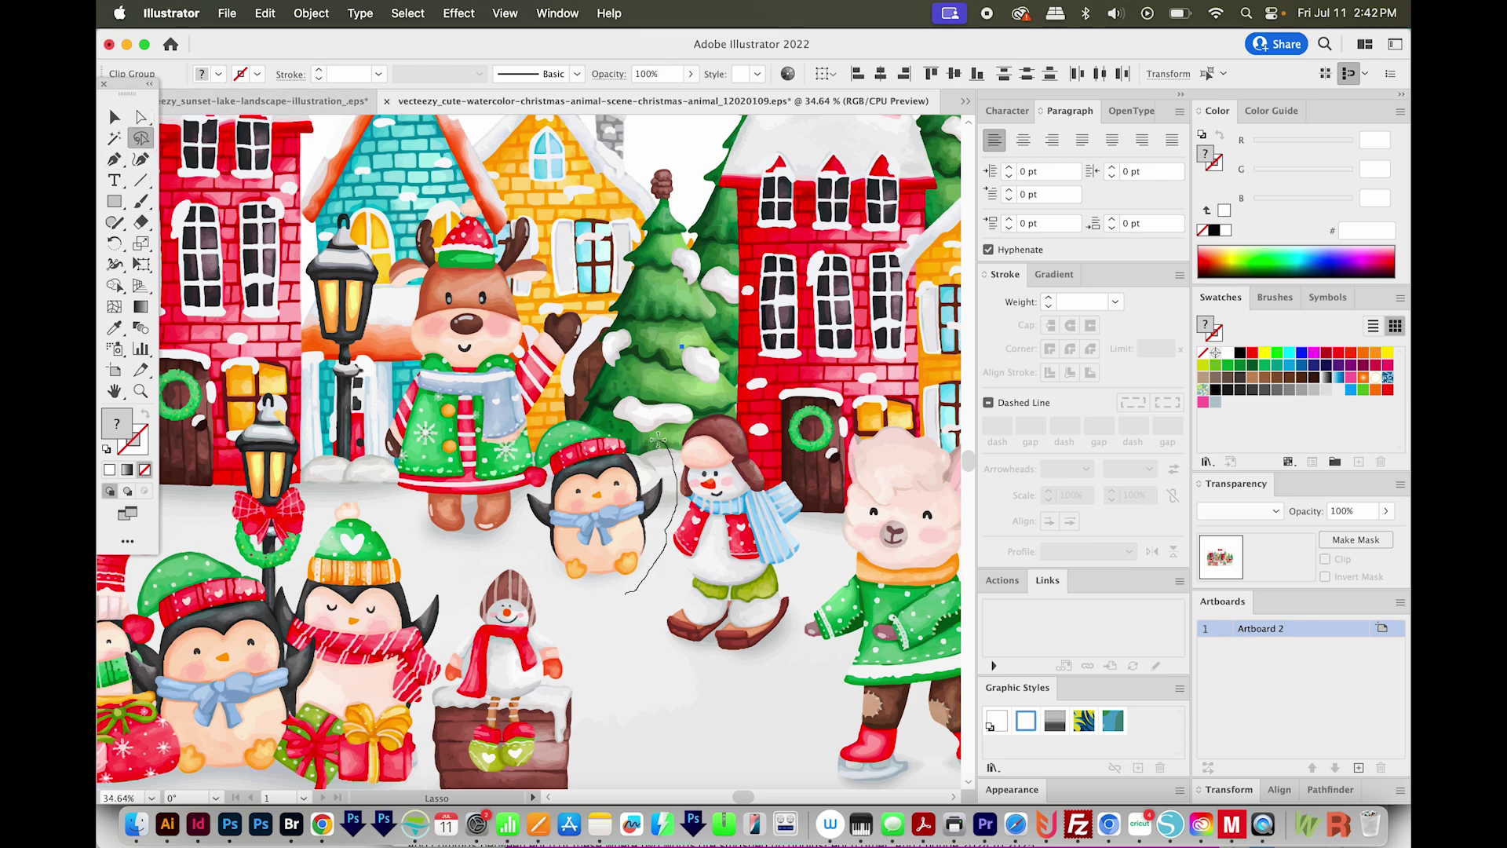
pyautogui.moveTo(659, 440)
pyautogui.mouseDown()
pyautogui.moveTo(603, 408)
pyautogui.moveTo(554, 405)
pyautogui.moveTo(488, 455)
pyautogui.moveTo(493, 532)
pyautogui.moveTo(551, 579)
pyautogui.moveTo(637, 601)
pyautogui.mouseUp()
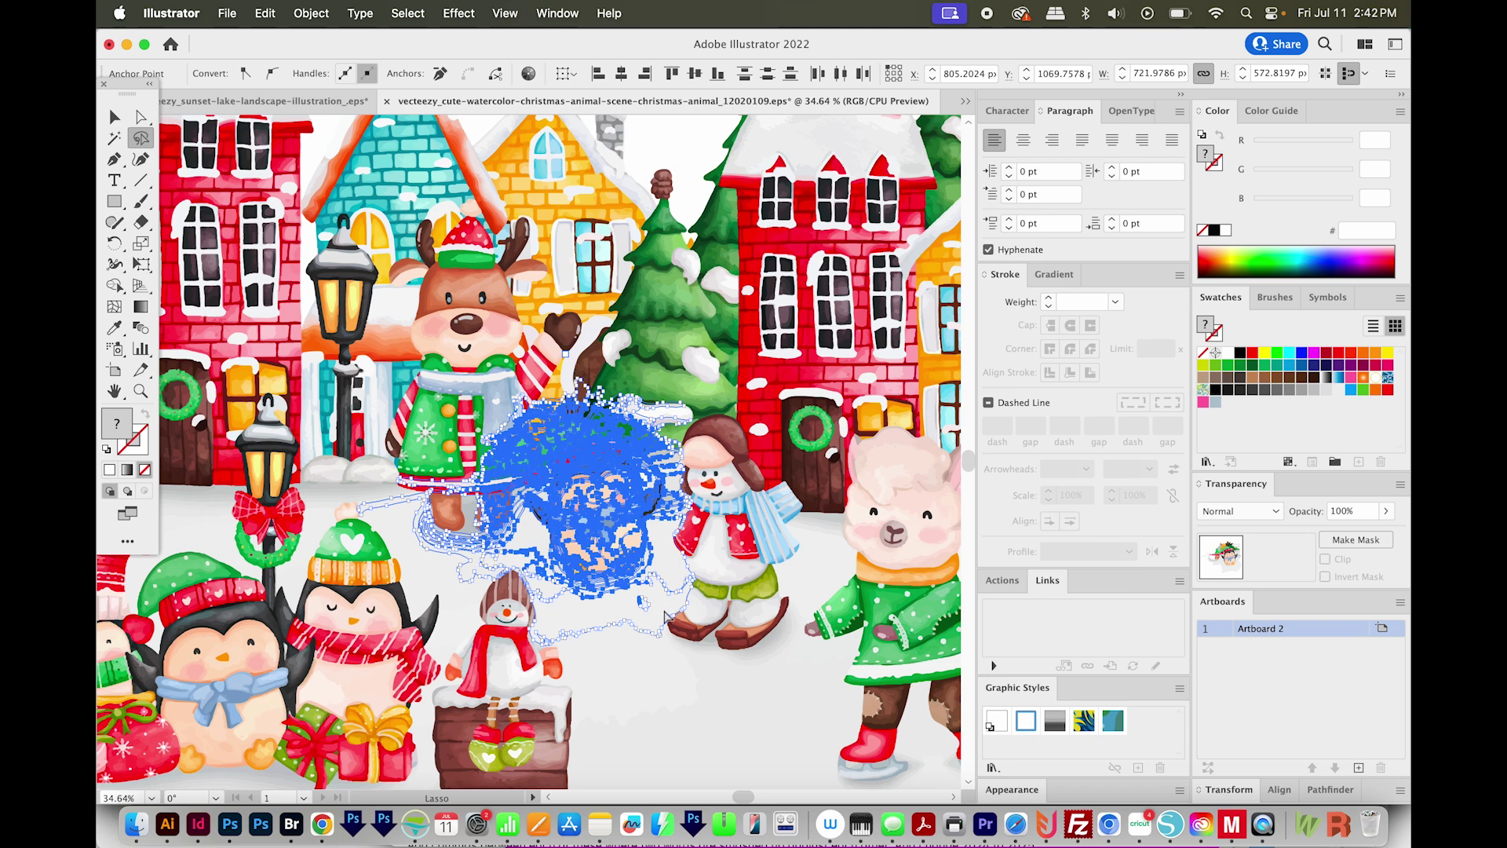
# - Cut the lassoed penguin, delete the remaining scene artwork, and paste the penguin alone onto the canvas
pyautogui.press('Delete')
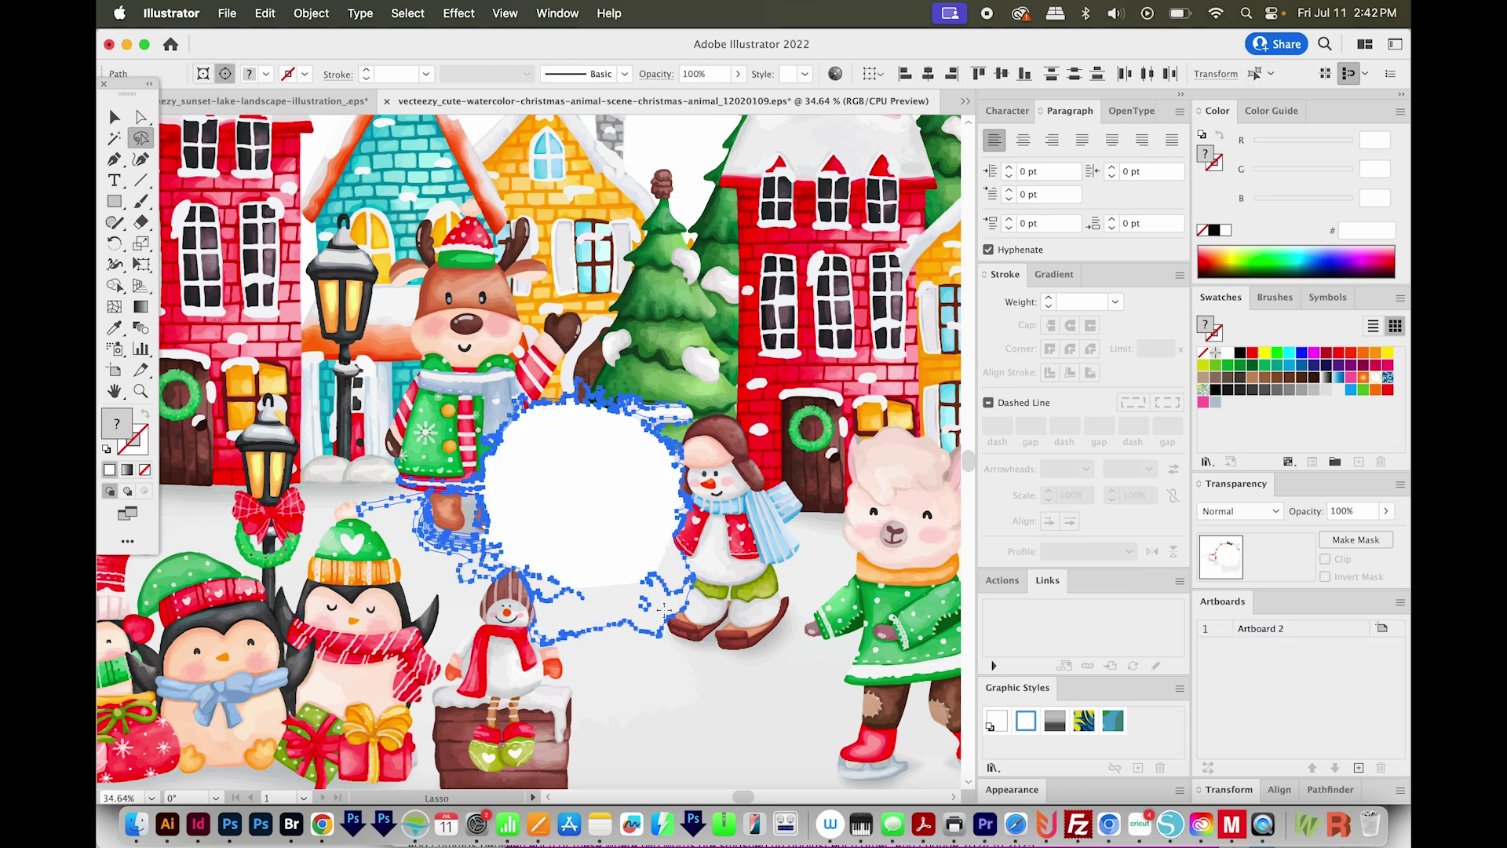
pyautogui.press('super')
pyautogui.keyDown('super'); pyautogui.click(665, 615); pyautogui.keyUp('super')
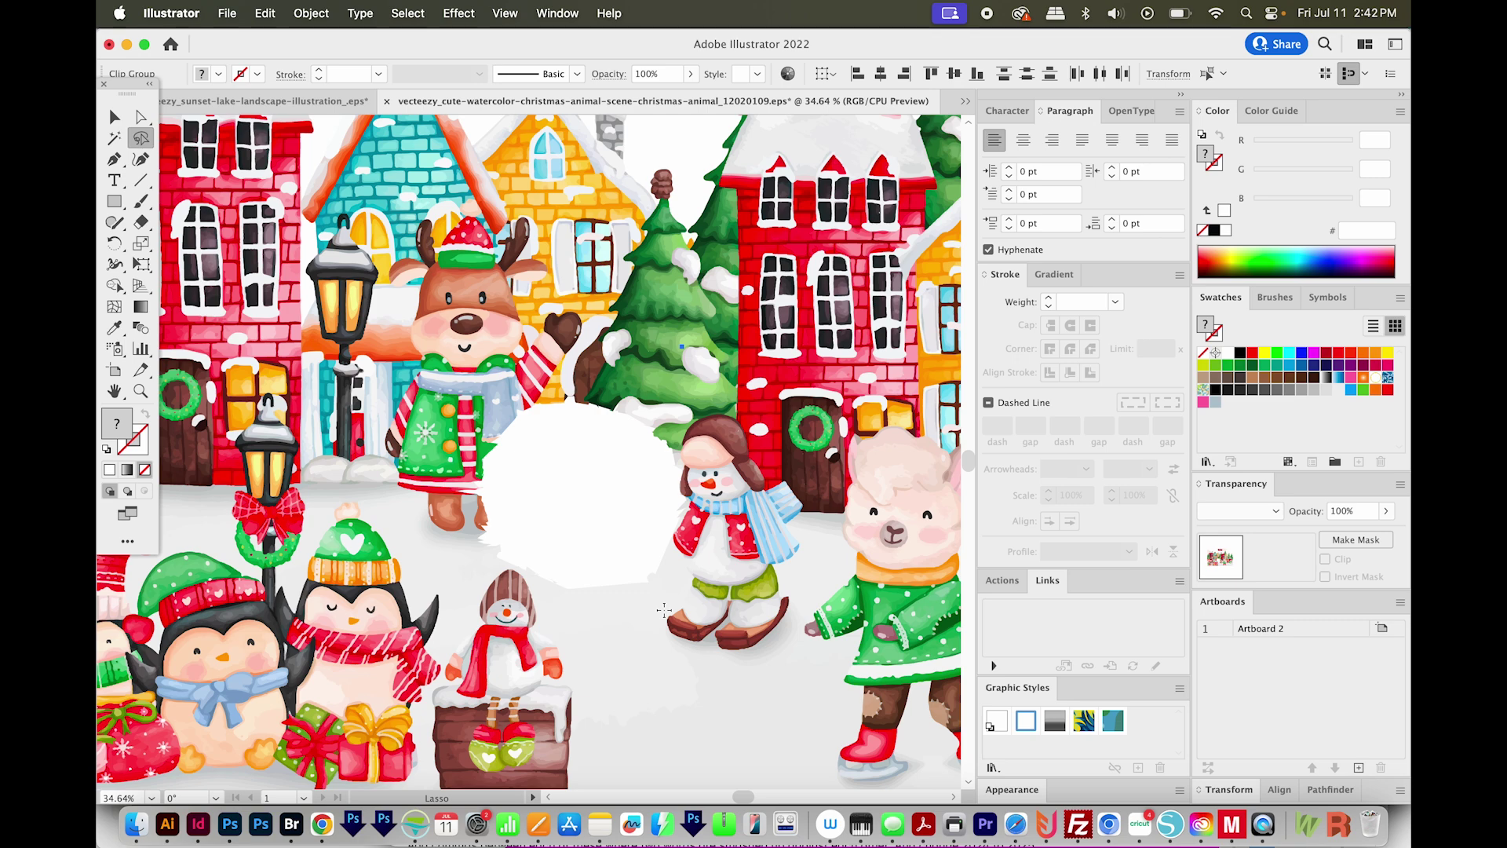
pyautogui.press('Delete')
pyautogui.press('super+v')
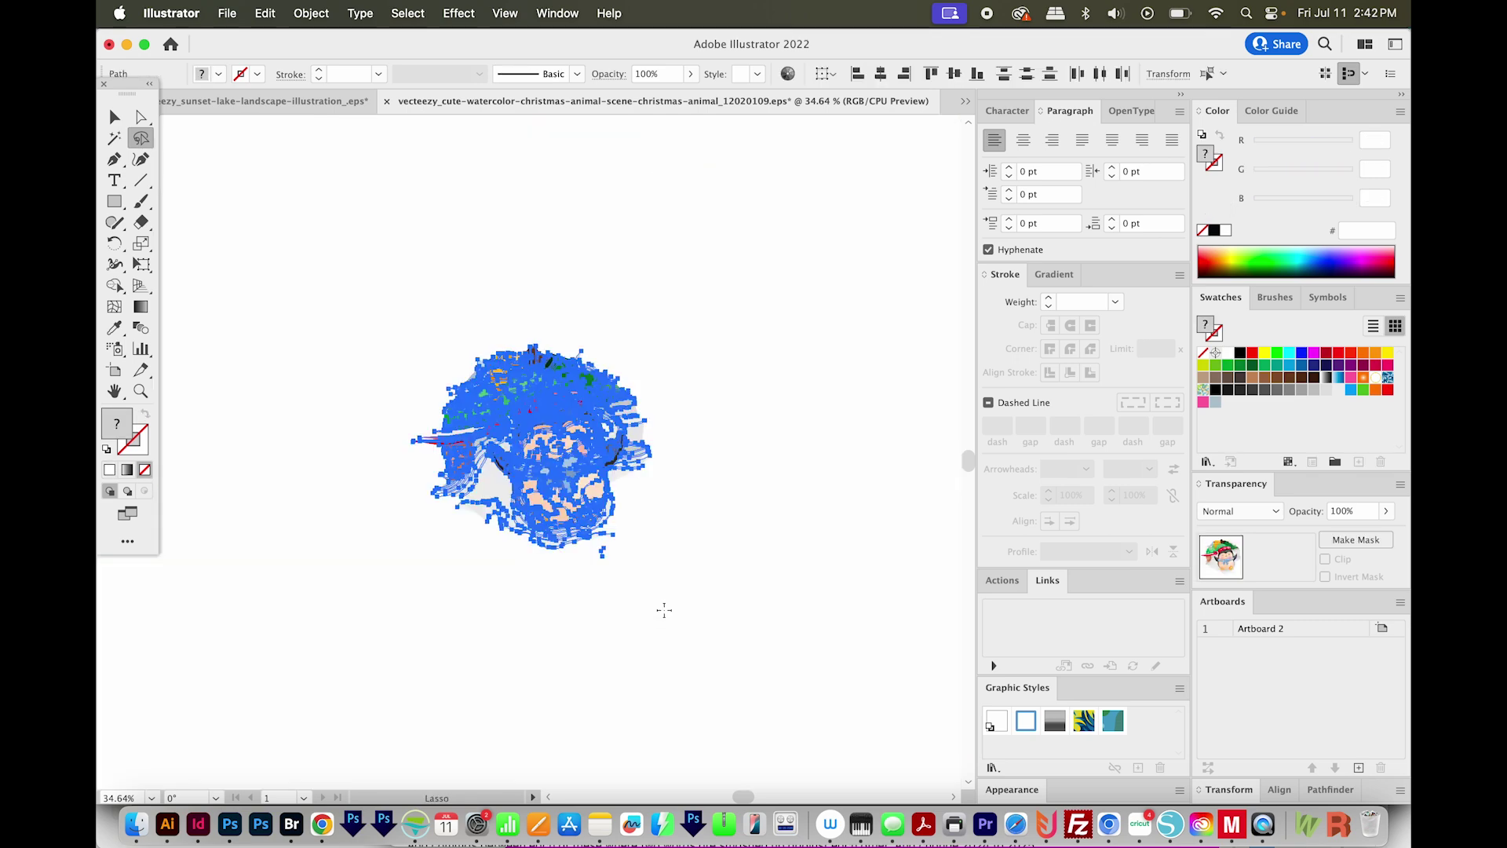
pyautogui.keyDown('super'); pyautogui.click(663, 610); pyautogui.keyUp('super')
# - Using Group Selection, delete the snow fragments below the reindeer leg and the snow and tree pieces beside the penguin's raised right-hand wing
pyautogui.press('z')
pyautogui.click(539, 452)
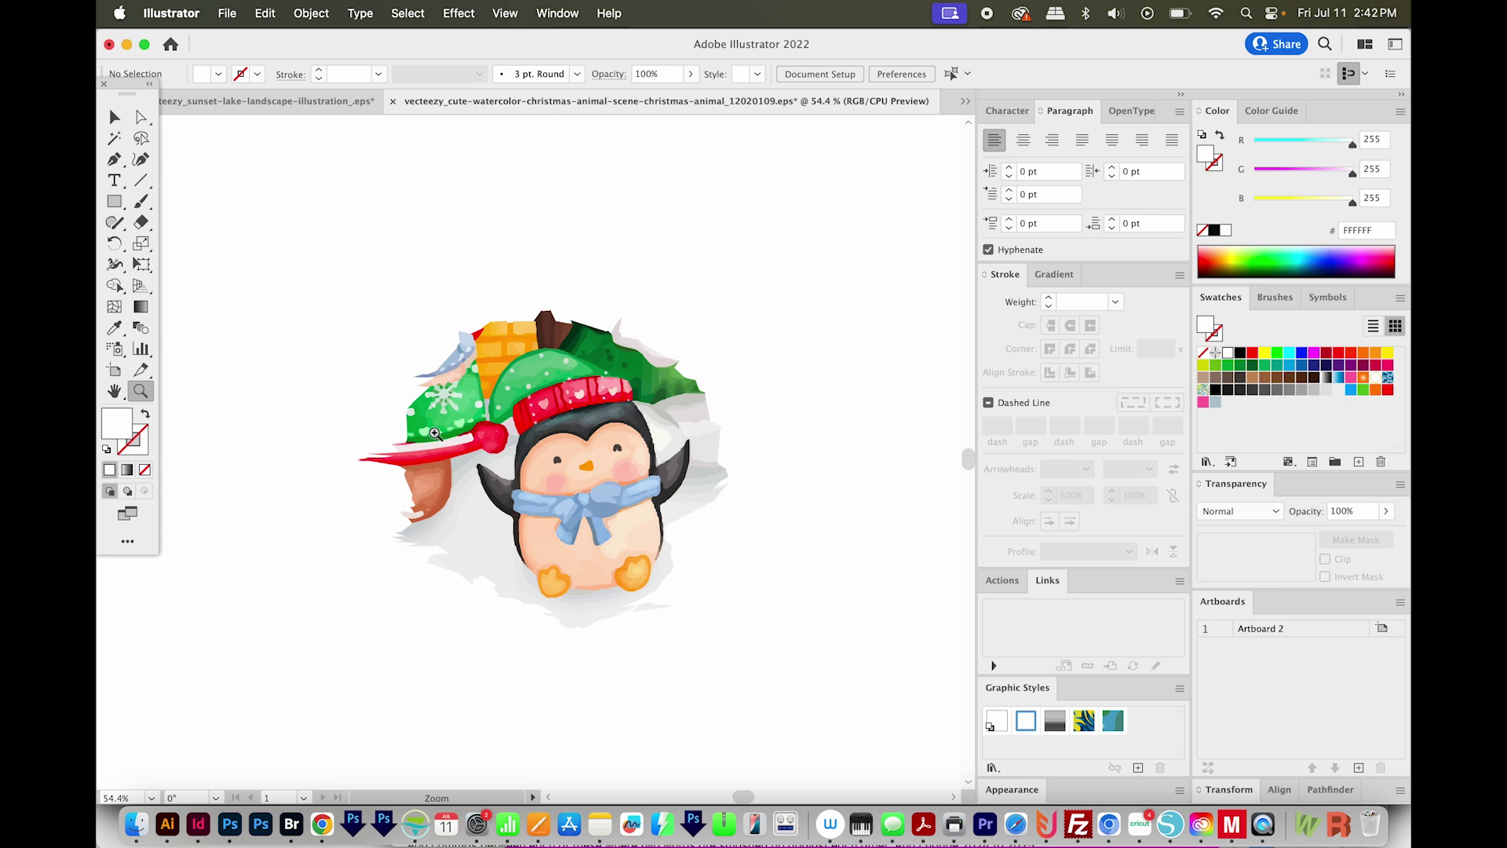
pyautogui.click(141, 116)
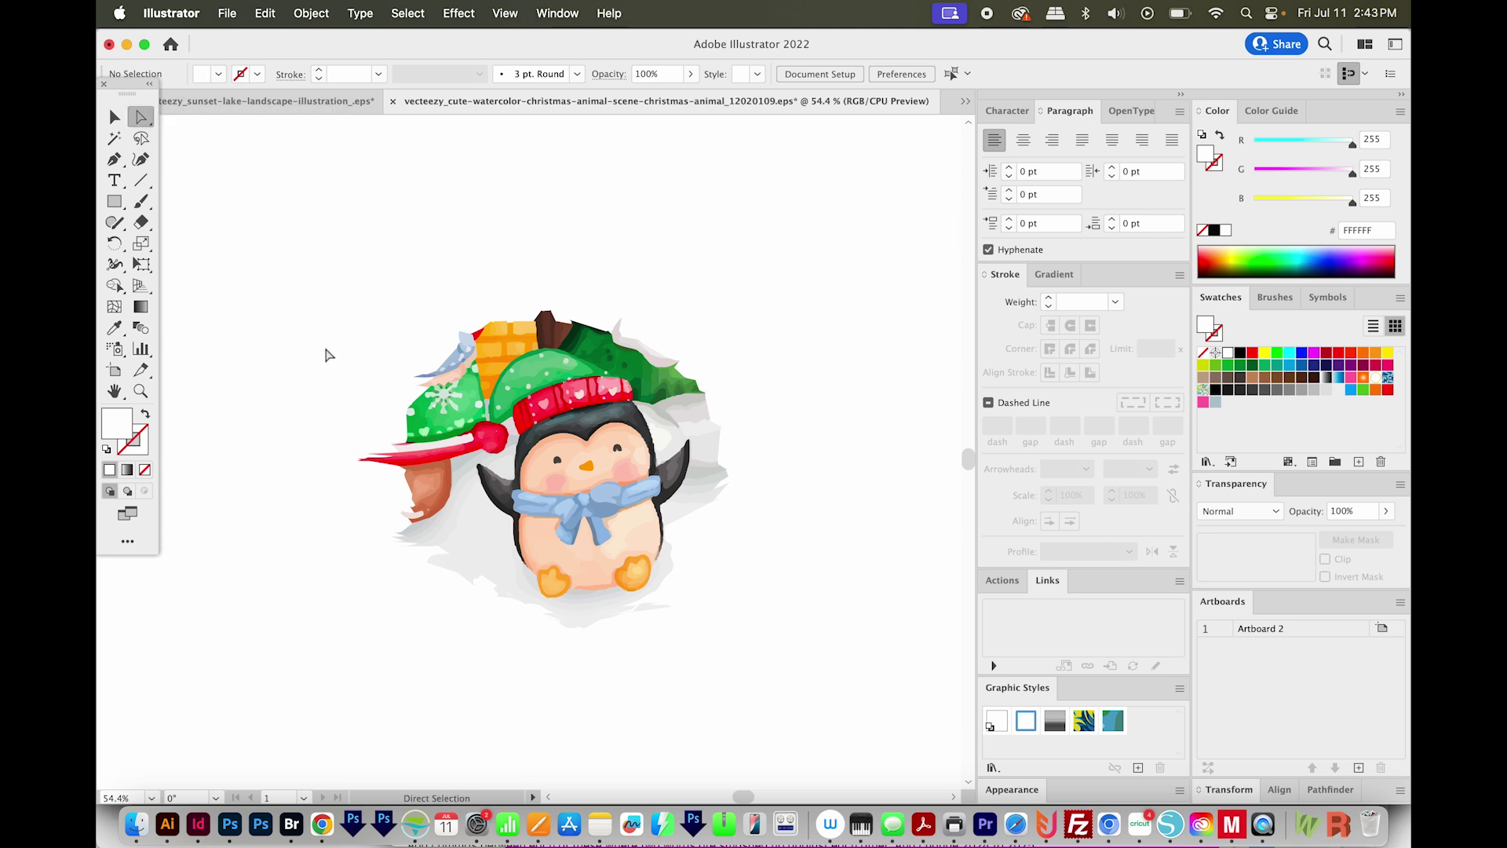
pyautogui.moveTo(326, 348); pyautogui.dragTo(505, 562)
pyautogui.keyDown('alt'); pyautogui.click(407, 603); pyautogui.keyUp('alt')
pyautogui.moveTo(488, 597); pyautogui.dragTo(384, 515)
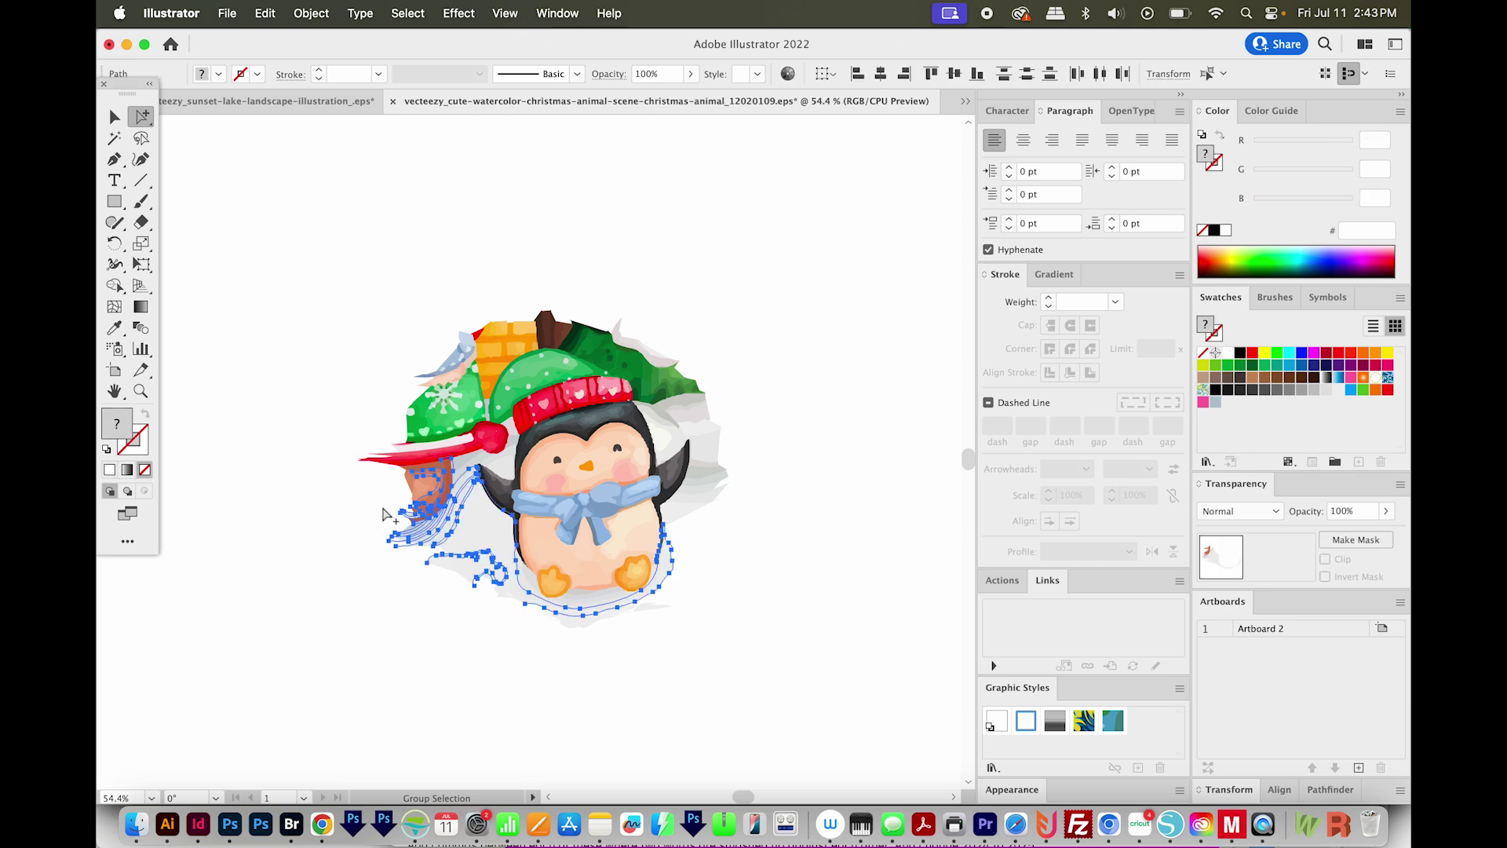
pyautogui.press('Delete')
pyautogui.moveTo(756, 377); pyautogui.dragTo(669, 431)
pyautogui.press('Delete')
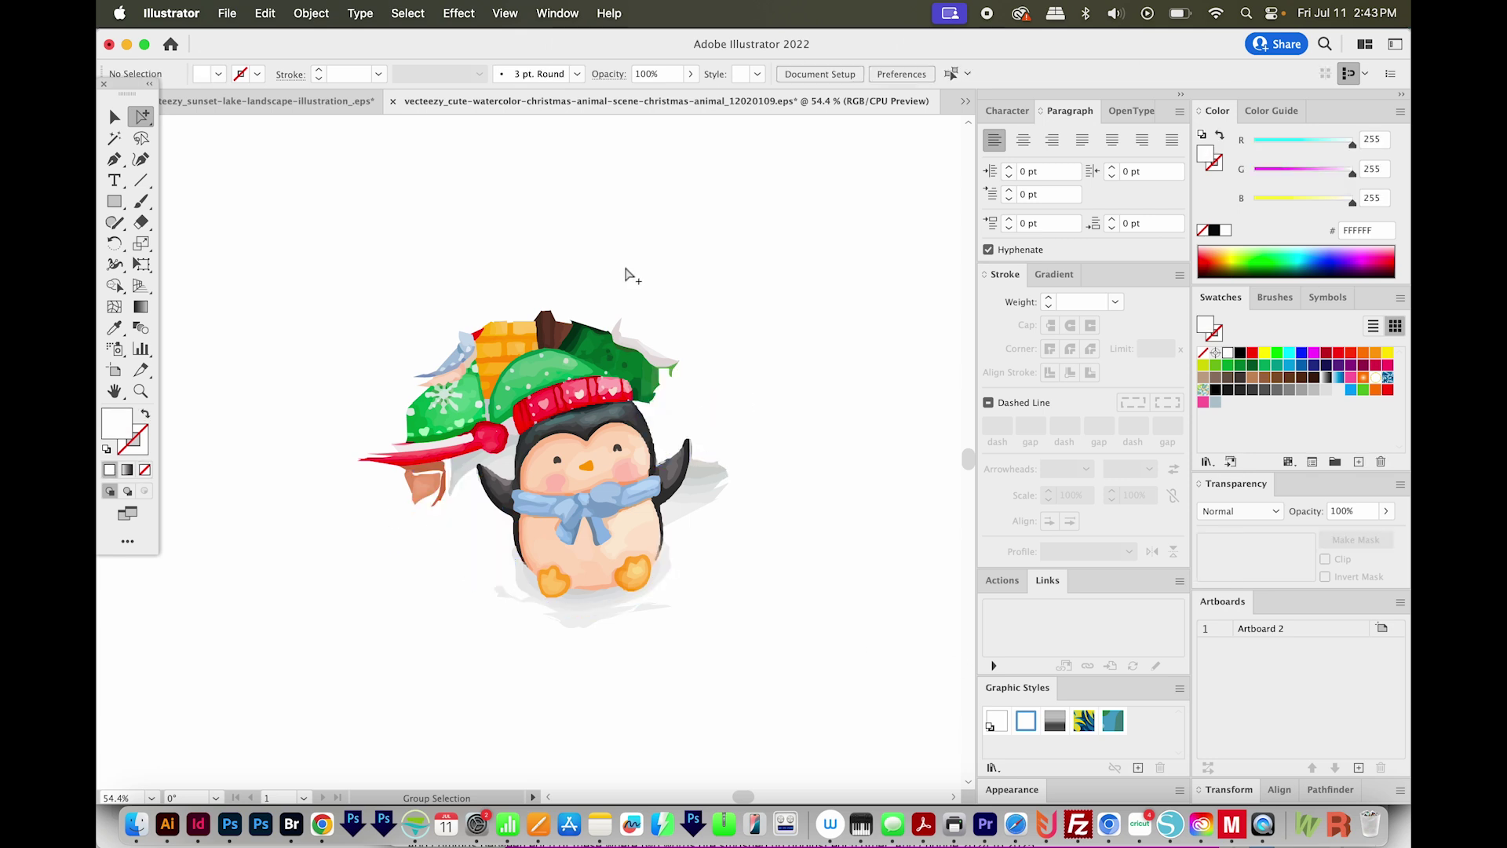
# - Delete the tree trunk, brick house, reindeer scarf and green coat fragments above and left of the penguin's hat
pyautogui.moveTo(664, 313); pyautogui.dragTo(387, 419)
pyautogui.press('Delete')
pyautogui.press('Delete')
pyautogui.press('Delete')
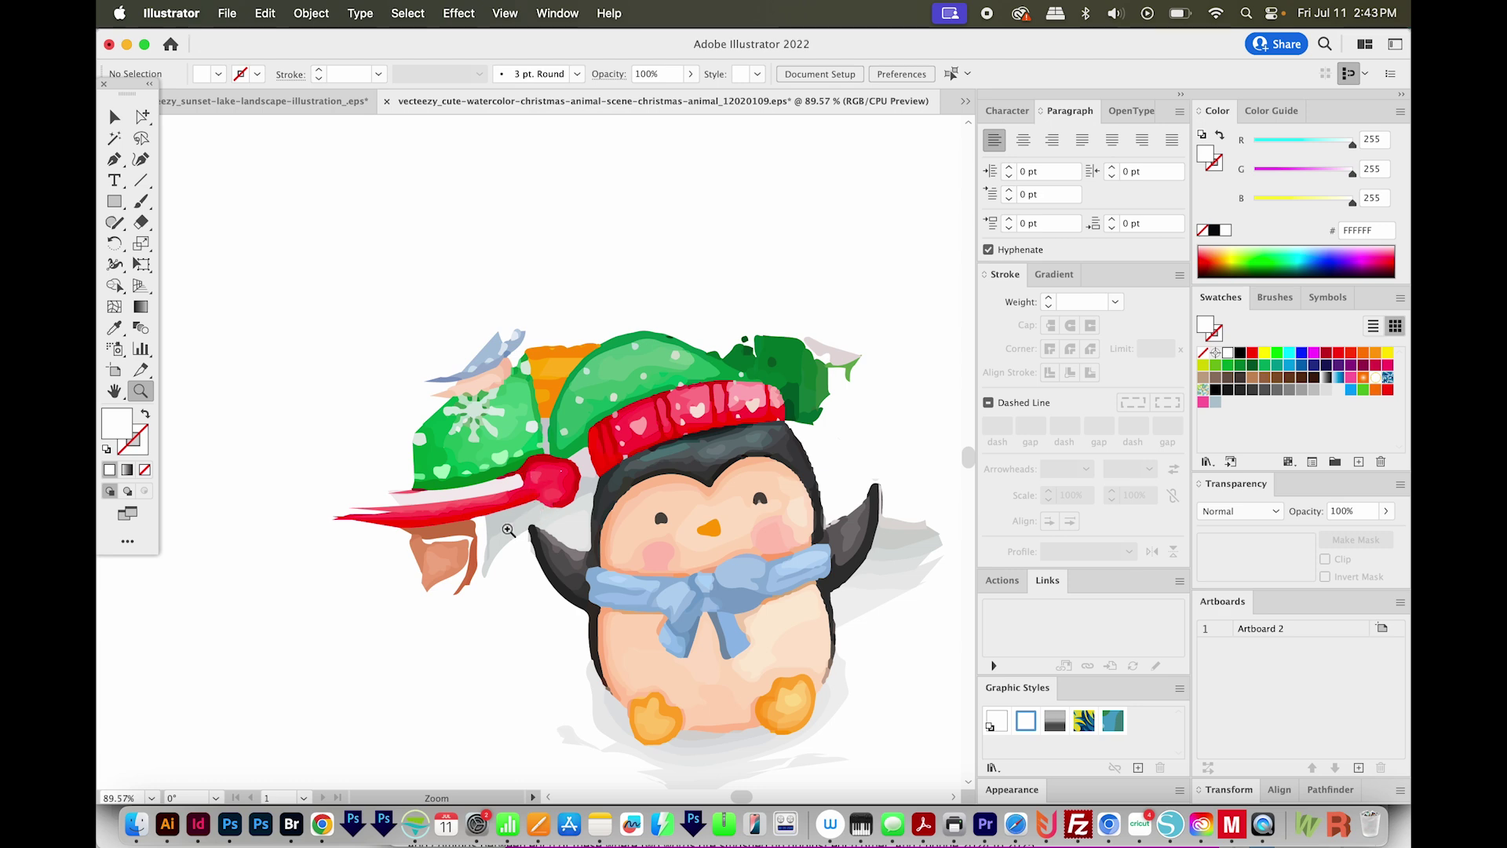
pyautogui.moveTo(436, 281); pyautogui.dragTo(538, 460)
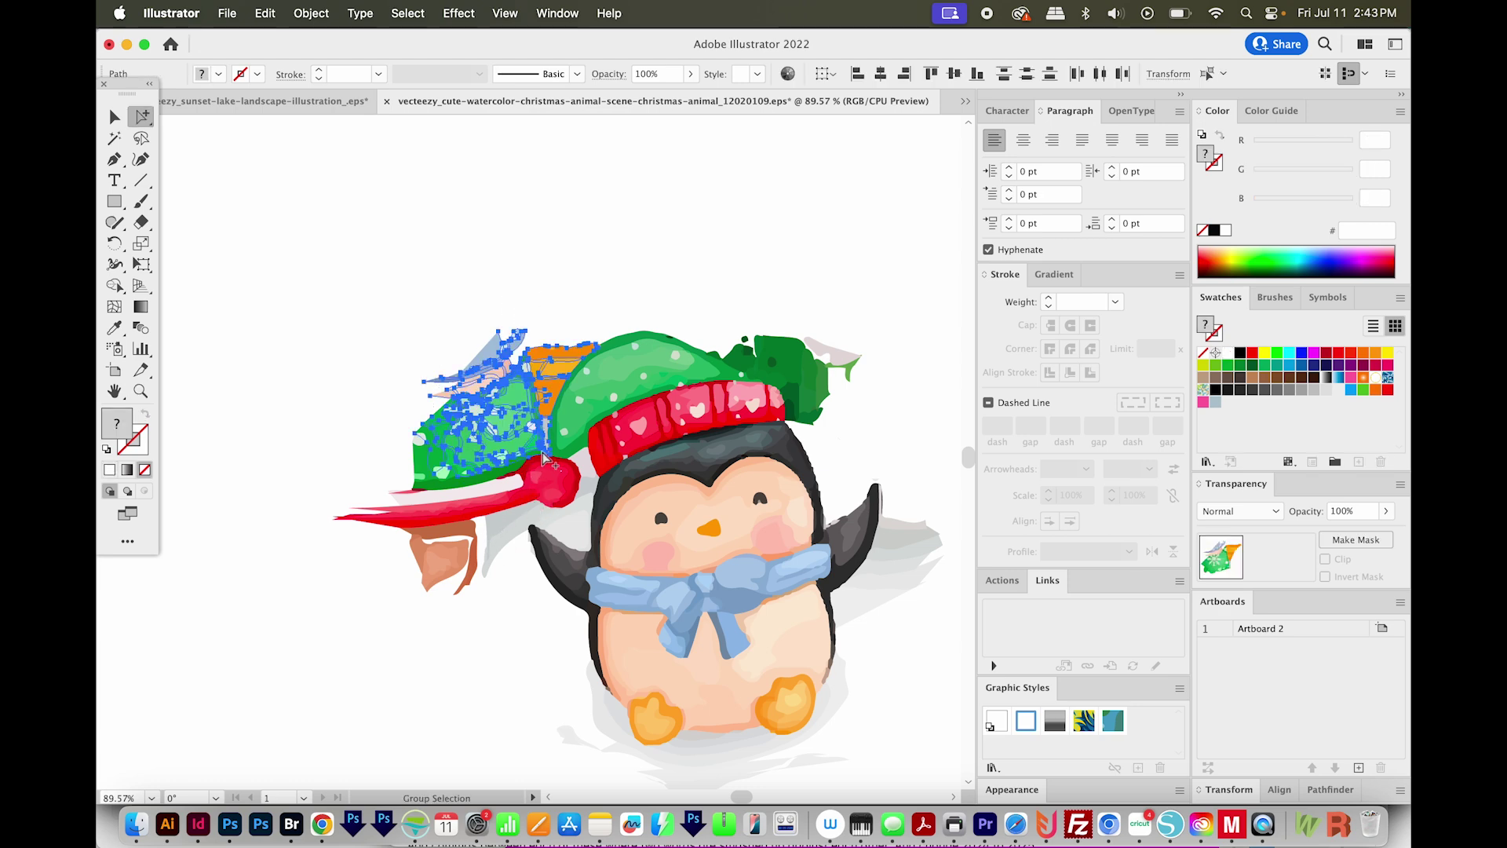
pyautogui.press('Delete')
# - Lasso the leftover green and red coat strips and brown leg pieces, exclude the hat's pompom from the selection, and delete them
pyautogui.press('q')
pyautogui.moveTo(437, 421)
pyautogui.mouseDown()
pyautogui.moveTo(403, 447)
pyautogui.moveTo(526, 446)
pyautogui.mouseUp()
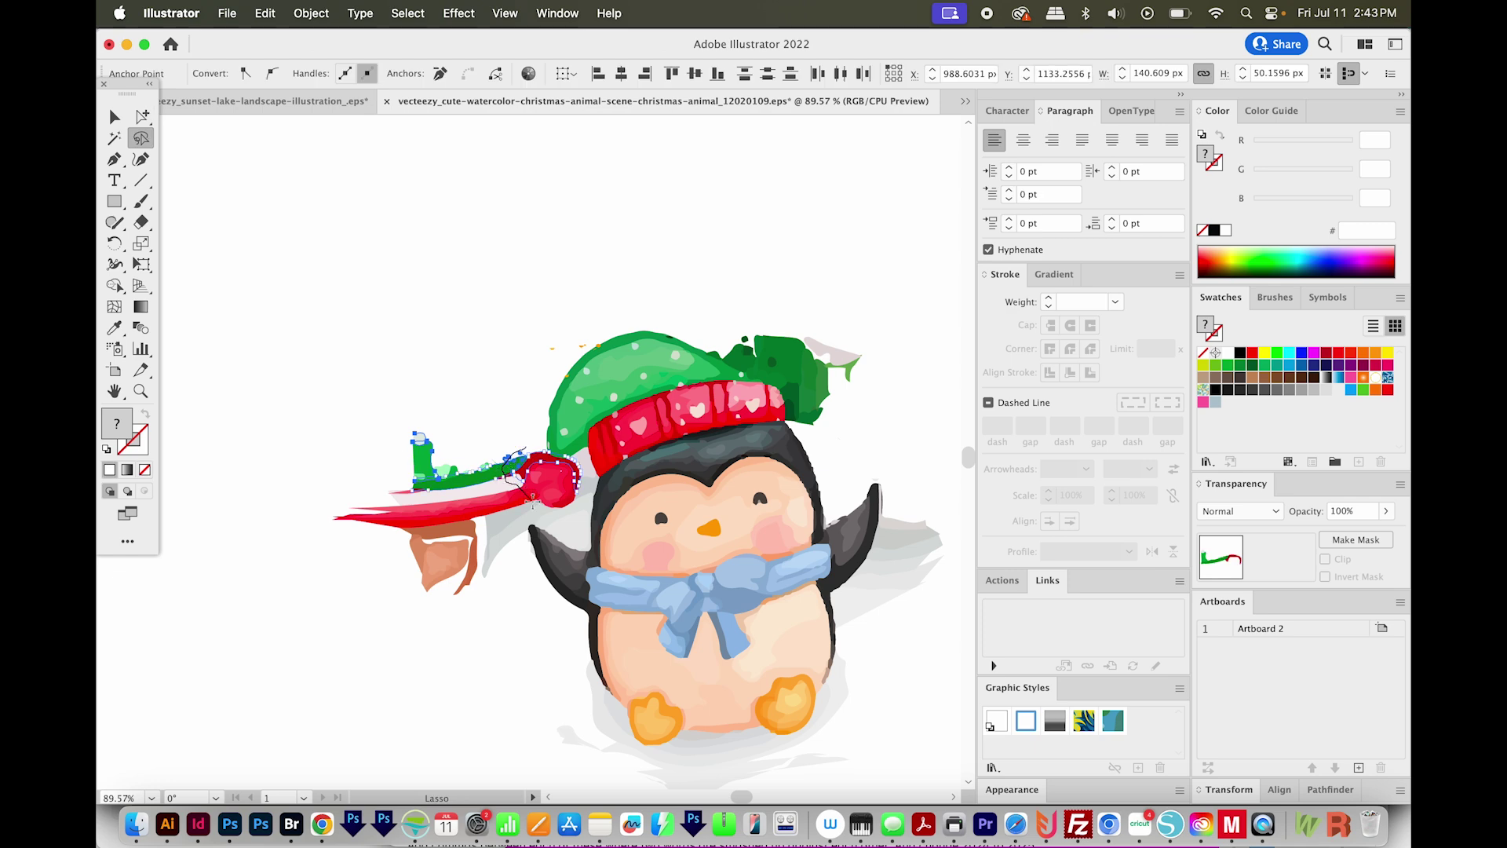
pyautogui.moveTo(517, 553)
pyautogui.mouseDown()
pyautogui.moveTo(335, 556)
pyautogui.moveTo(393, 404)
pyautogui.moveTo(470, 442)
pyautogui.moveTo(499, 468)
pyautogui.mouseUp()
pyautogui.press('a')
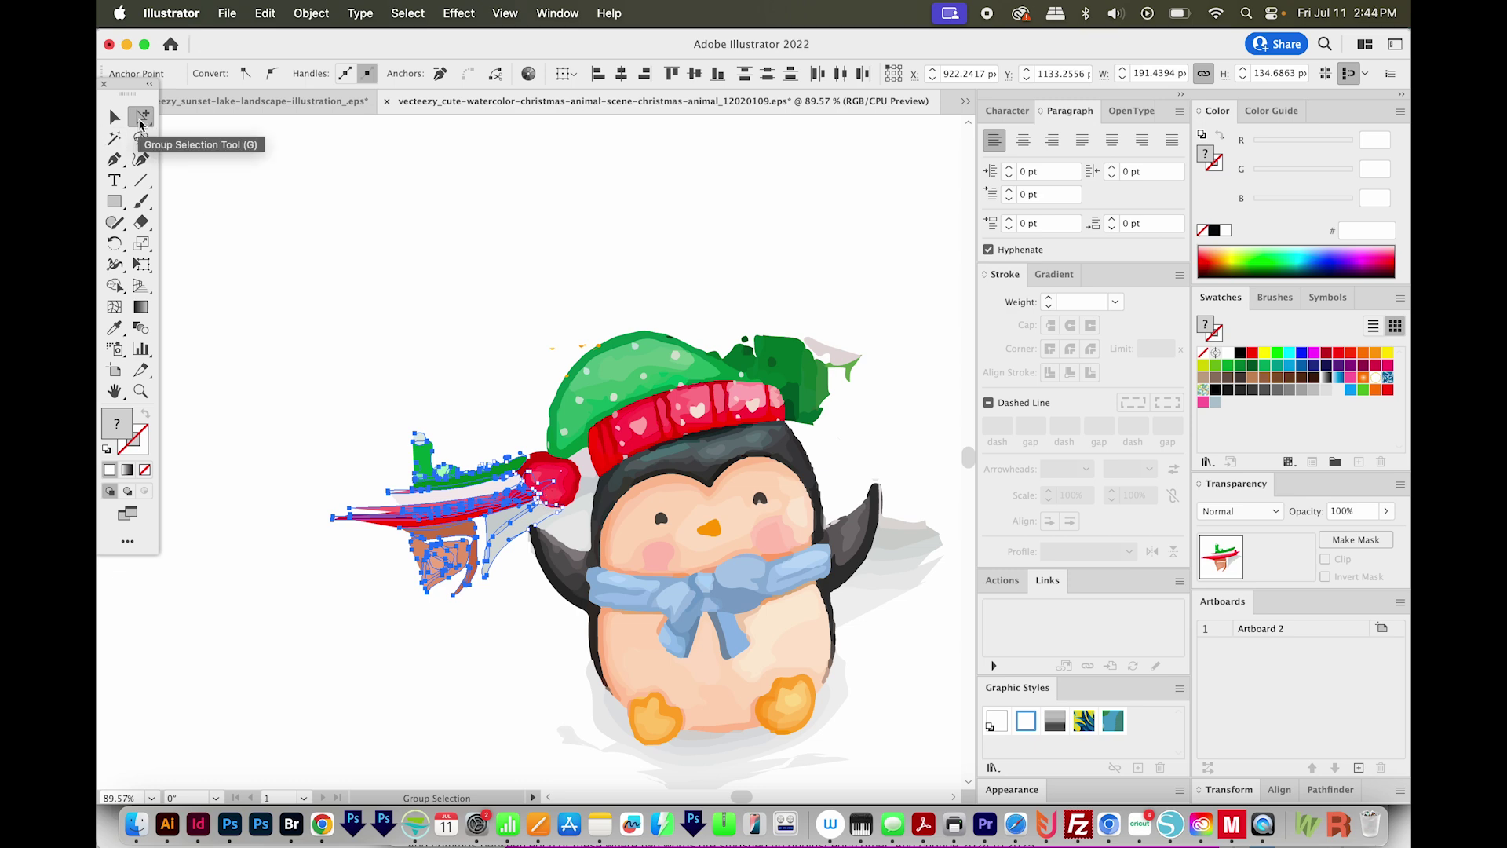
pyautogui.keyDown('shift'); pyautogui.click(529, 488); pyautogui.keyUp('shift')
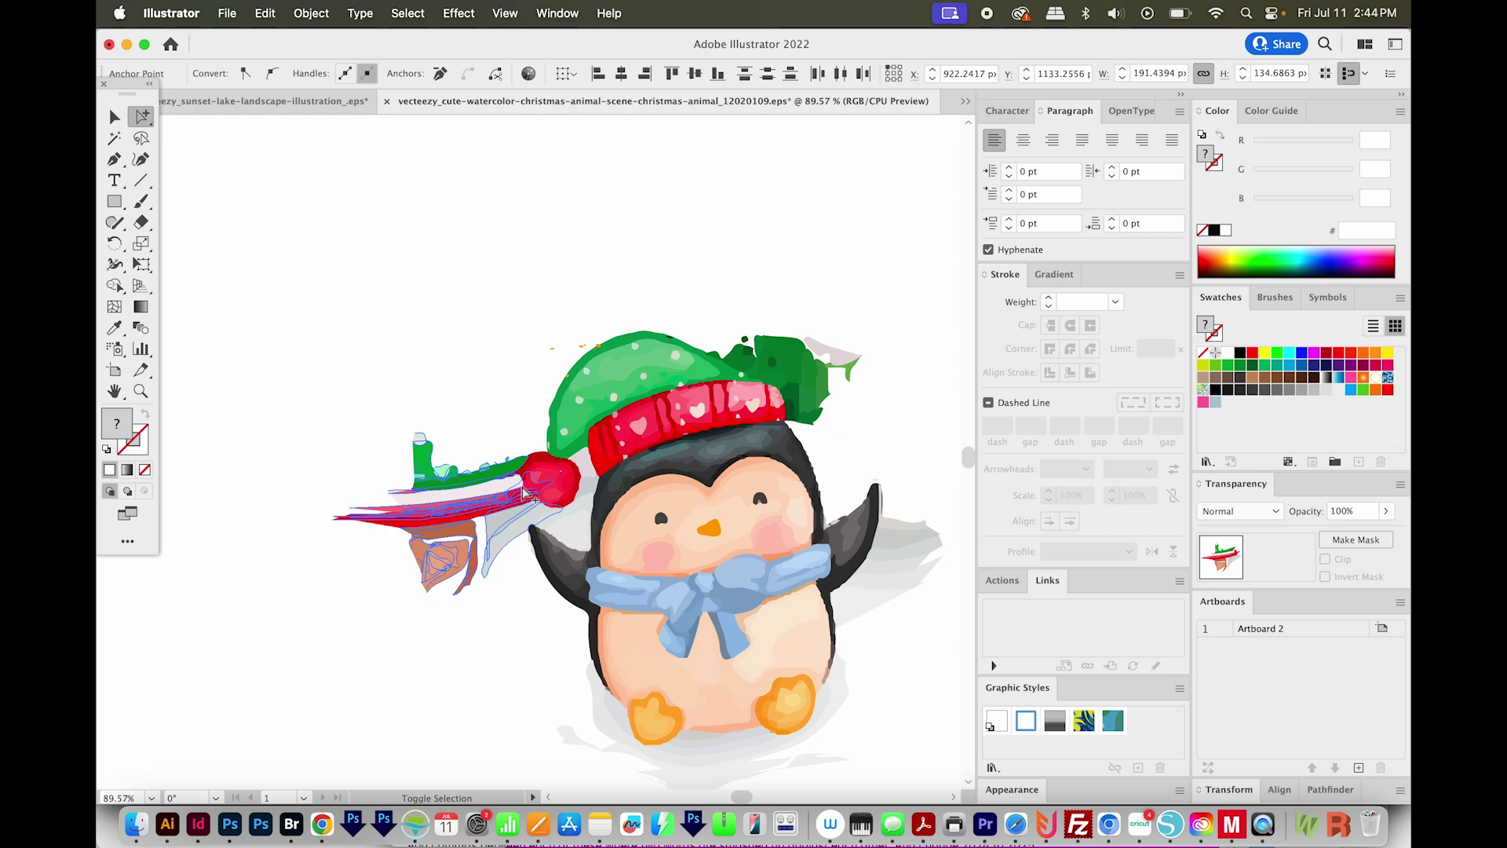
pyautogui.keyDown('shift'); pyautogui.click(548, 485); pyautogui.keyUp('shift')
pyautogui.keyDown('alt'); pyautogui.click(541, 503); pyautogui.keyUp('alt')
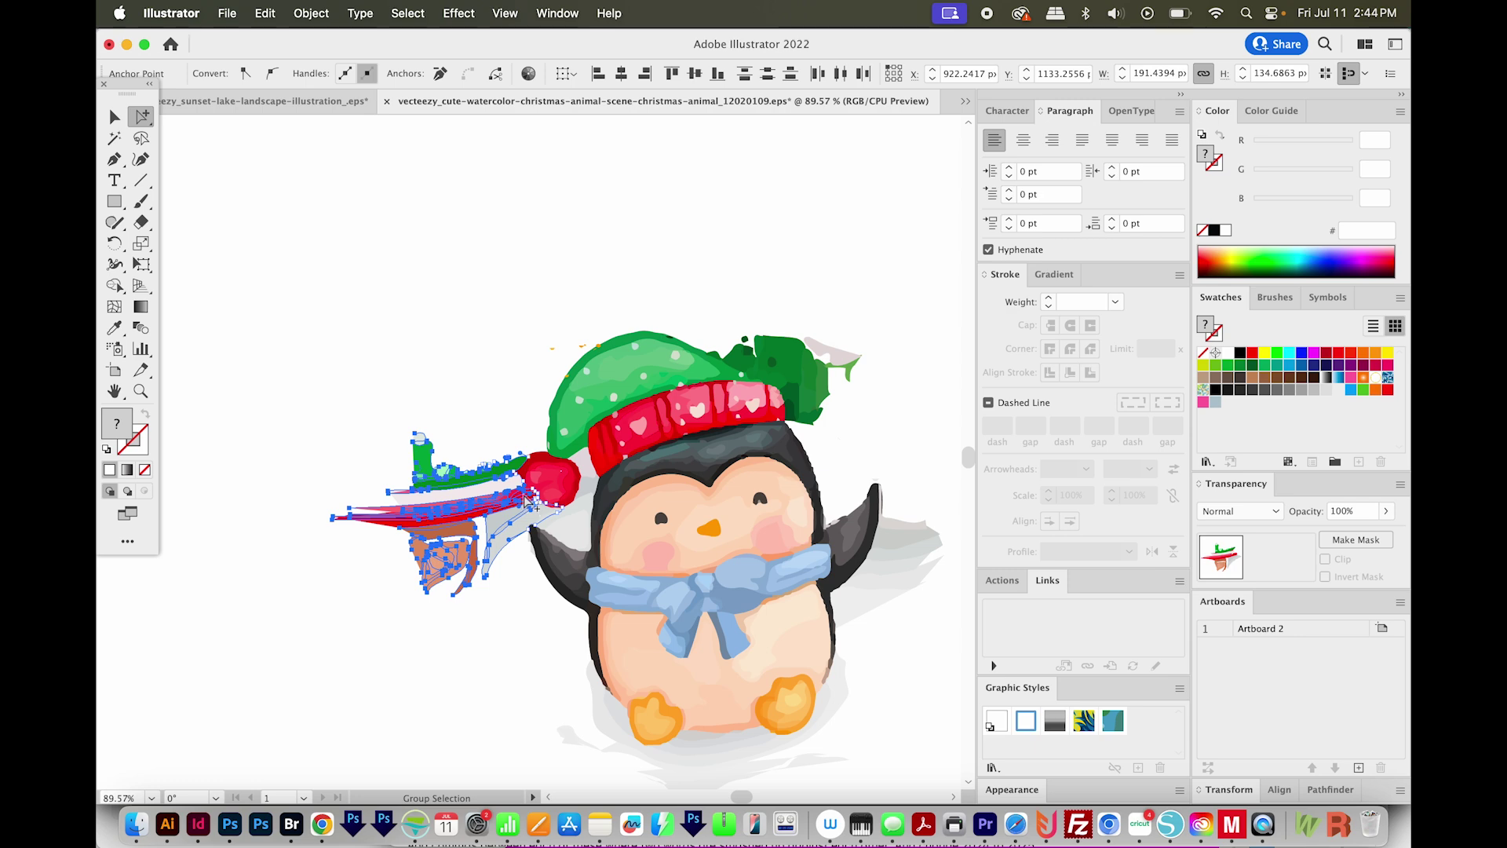
pyautogui.press('Delete')
pyautogui.click(489, 500)
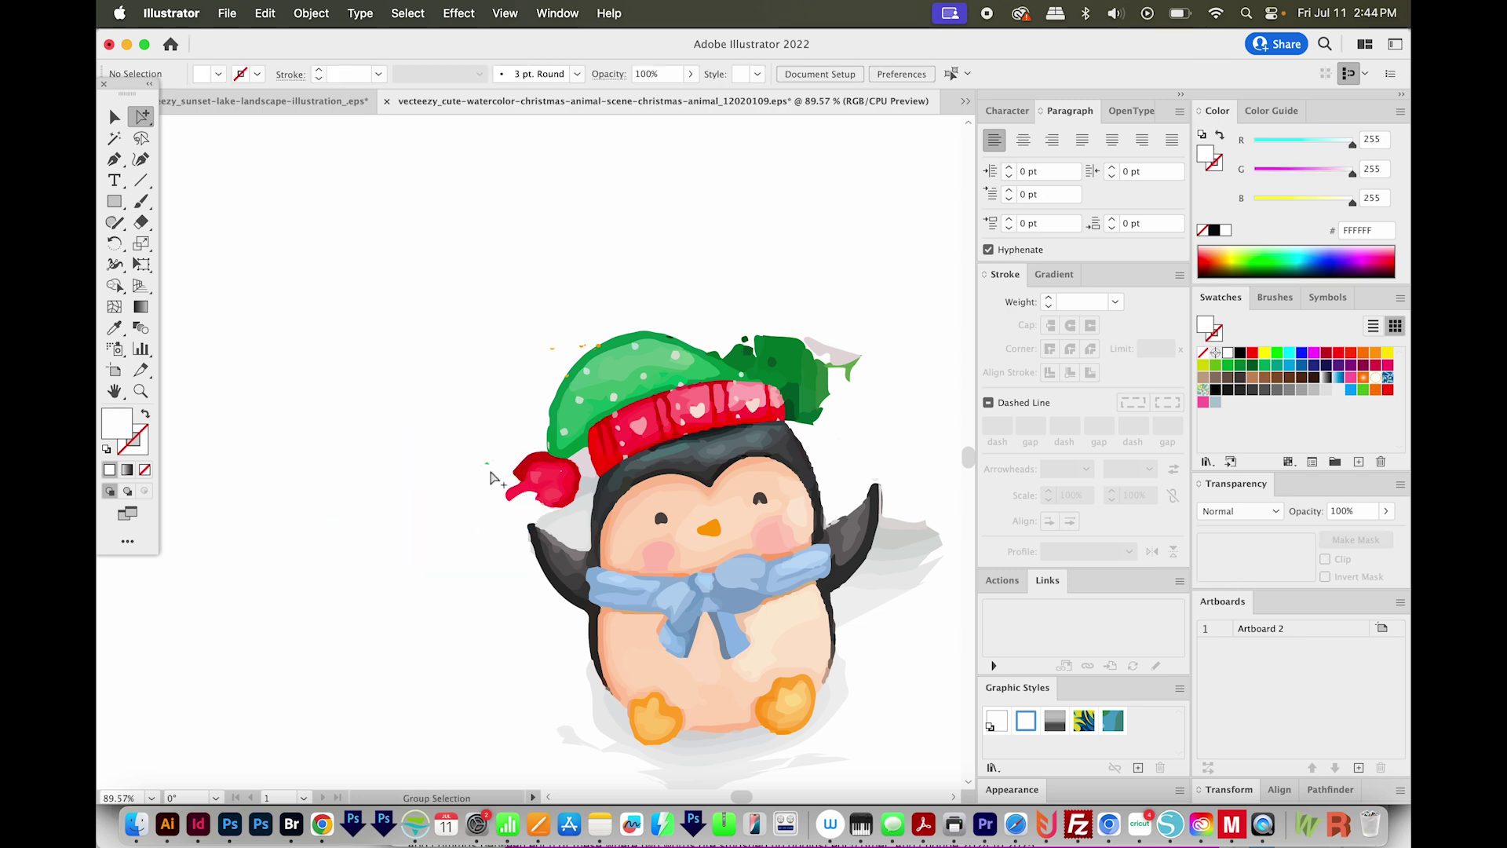
# - Delete the gray snow shadows to the right of the penguin and beneath its feet
pyautogui.moveTo(558, 512); pyautogui.dragTo(449, 494)
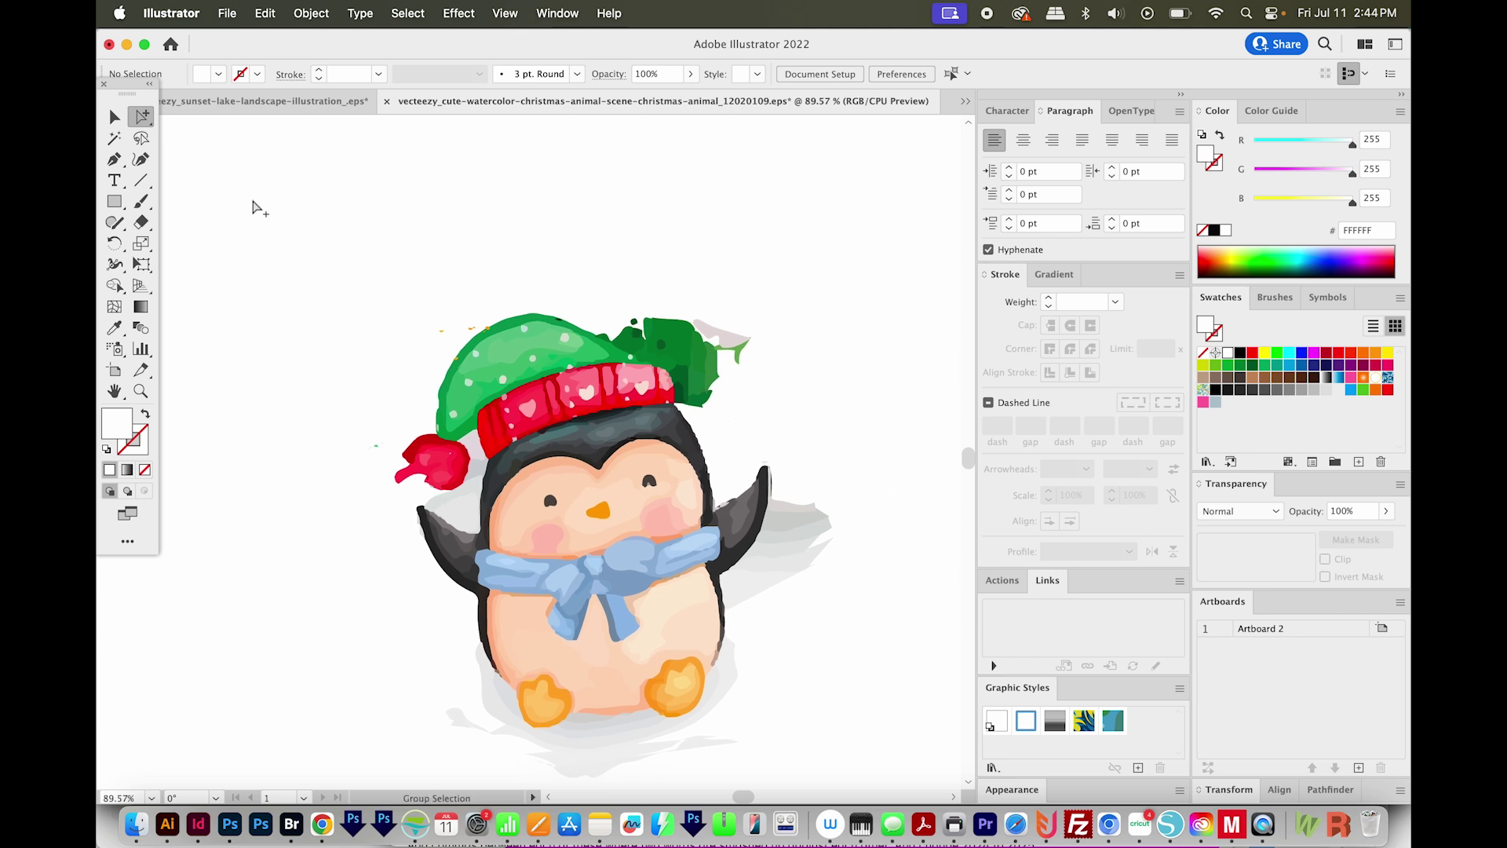
pyautogui.moveTo(878, 448); pyautogui.dragTo(787, 646)
pyautogui.press('Delete')
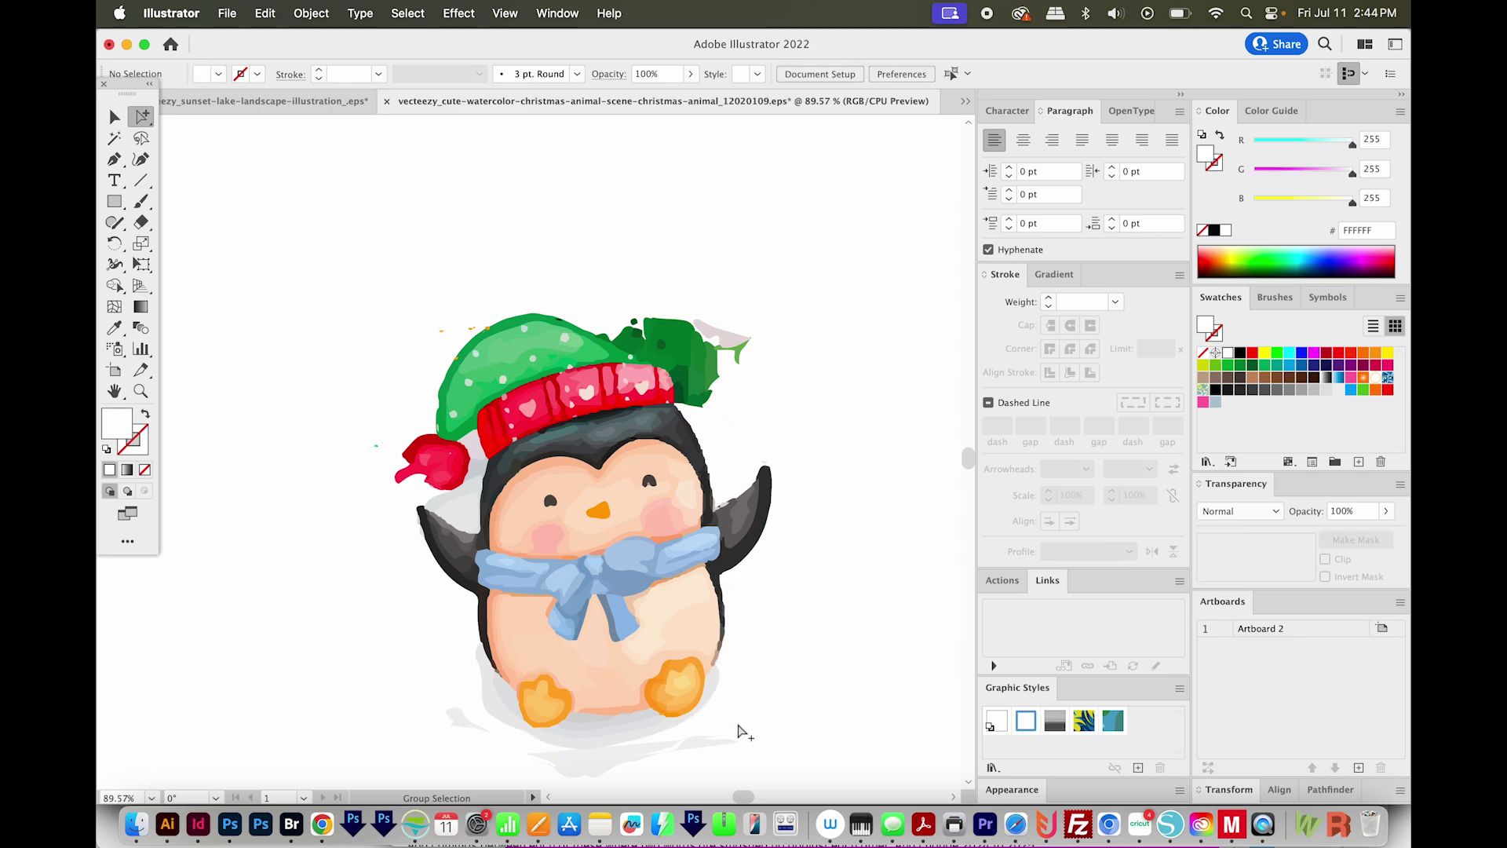
pyautogui.scroll(-2, 817, 247)
# - Delete the green tree and pale snow fragments attached to the right side of the hat
pyautogui.moveTo(821, 227); pyautogui.dragTo(656, 275)
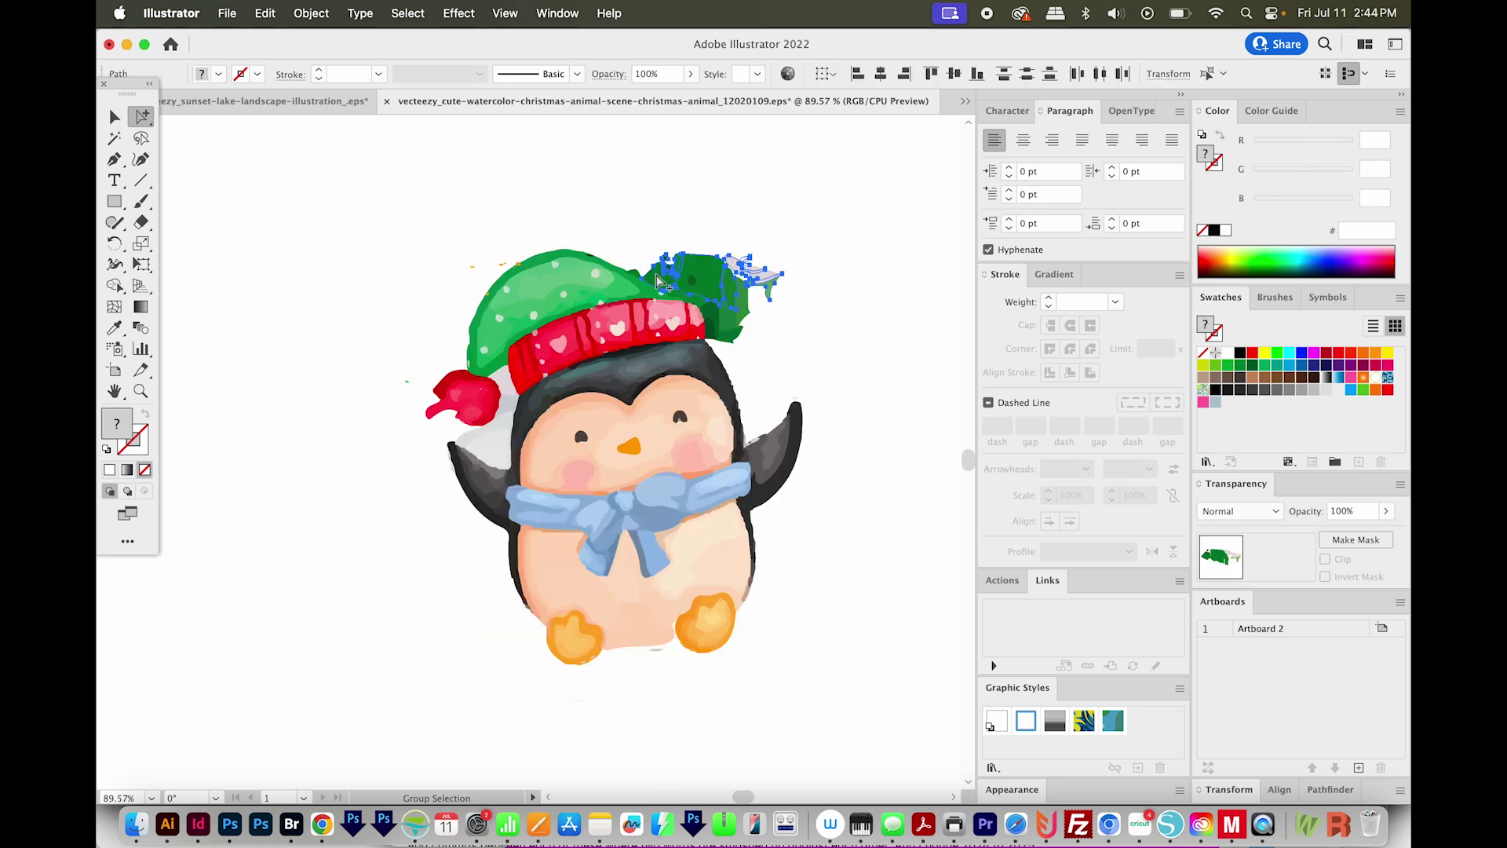
pyautogui.press('Delete')
pyautogui.moveTo(796, 246); pyautogui.dragTo(712, 354)
pyautogui.press('Delete')
pyautogui.moveTo(740, 253); pyautogui.dragTo(674, 308)
pyautogui.press('Delete')
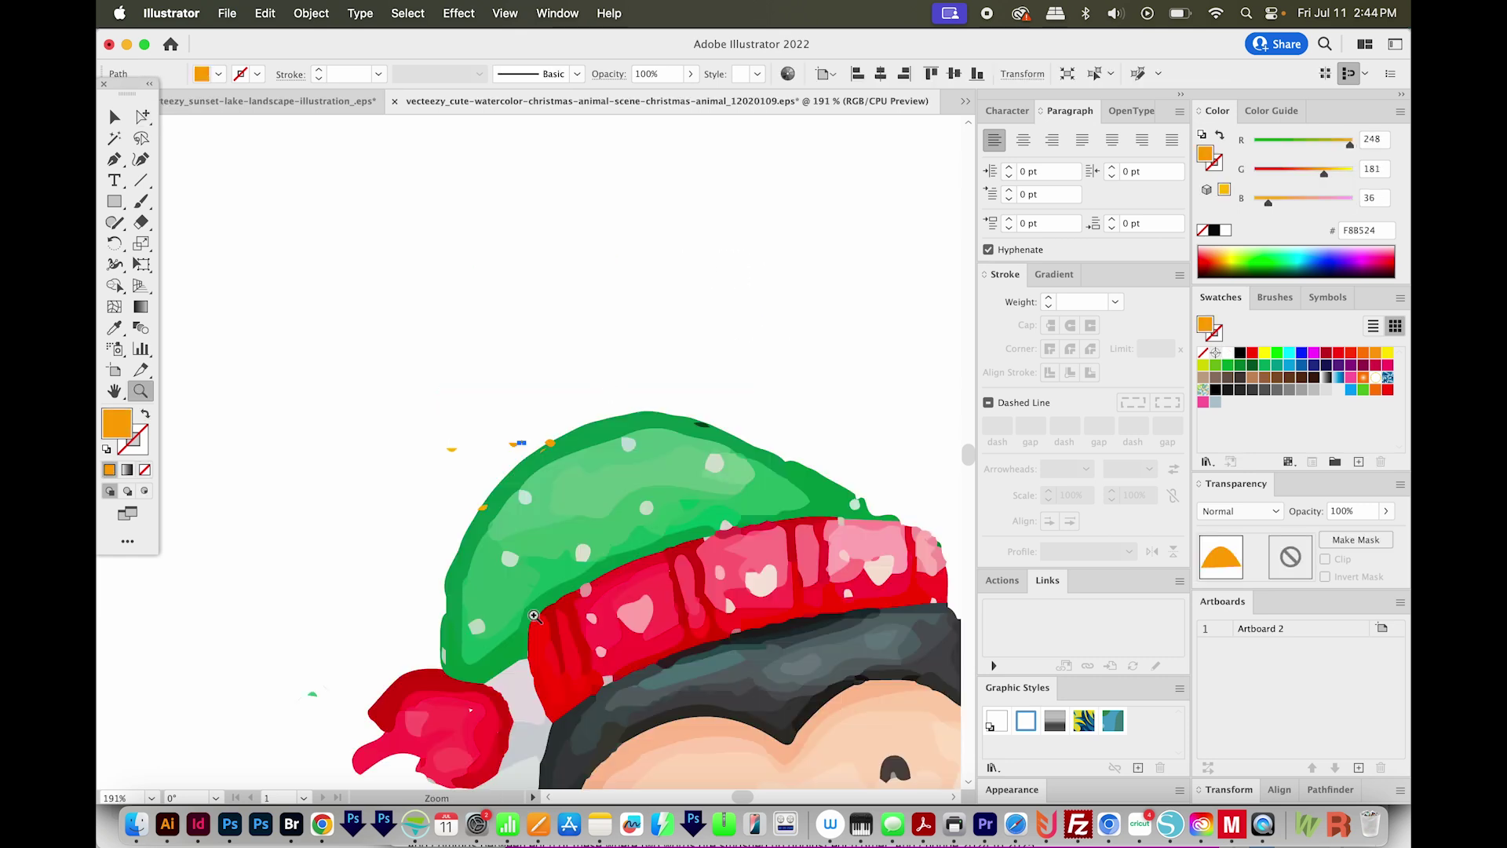
# - Remove the stray orange specks above the hat's left edge and the tiny green speck left of the pompom
pyautogui.moveTo(535, 617); pyautogui.dragTo(622, 533)
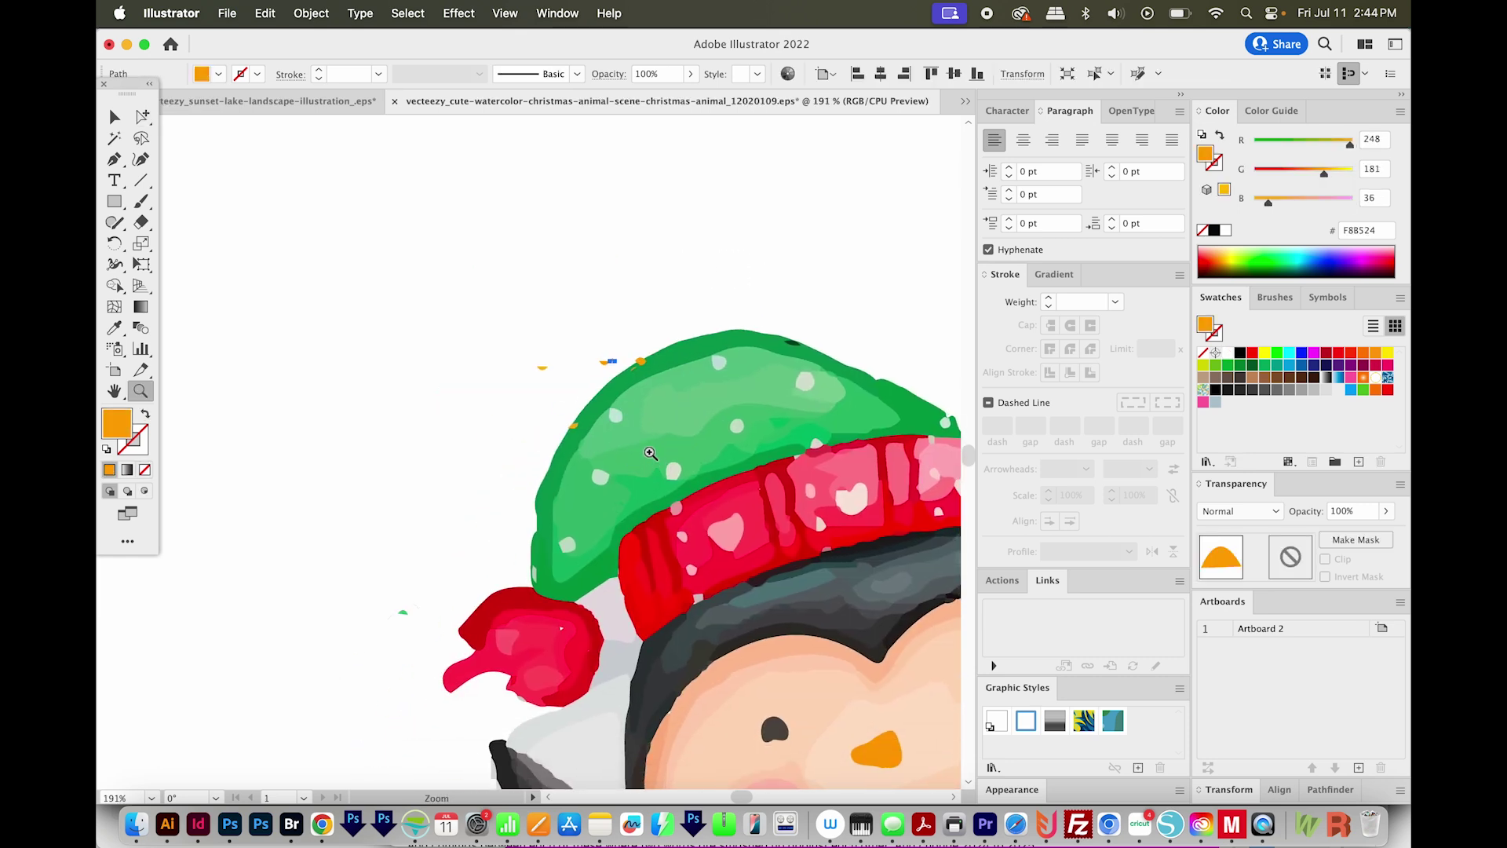
pyautogui.moveTo(929, 484); pyautogui.dragTo(787, 335)
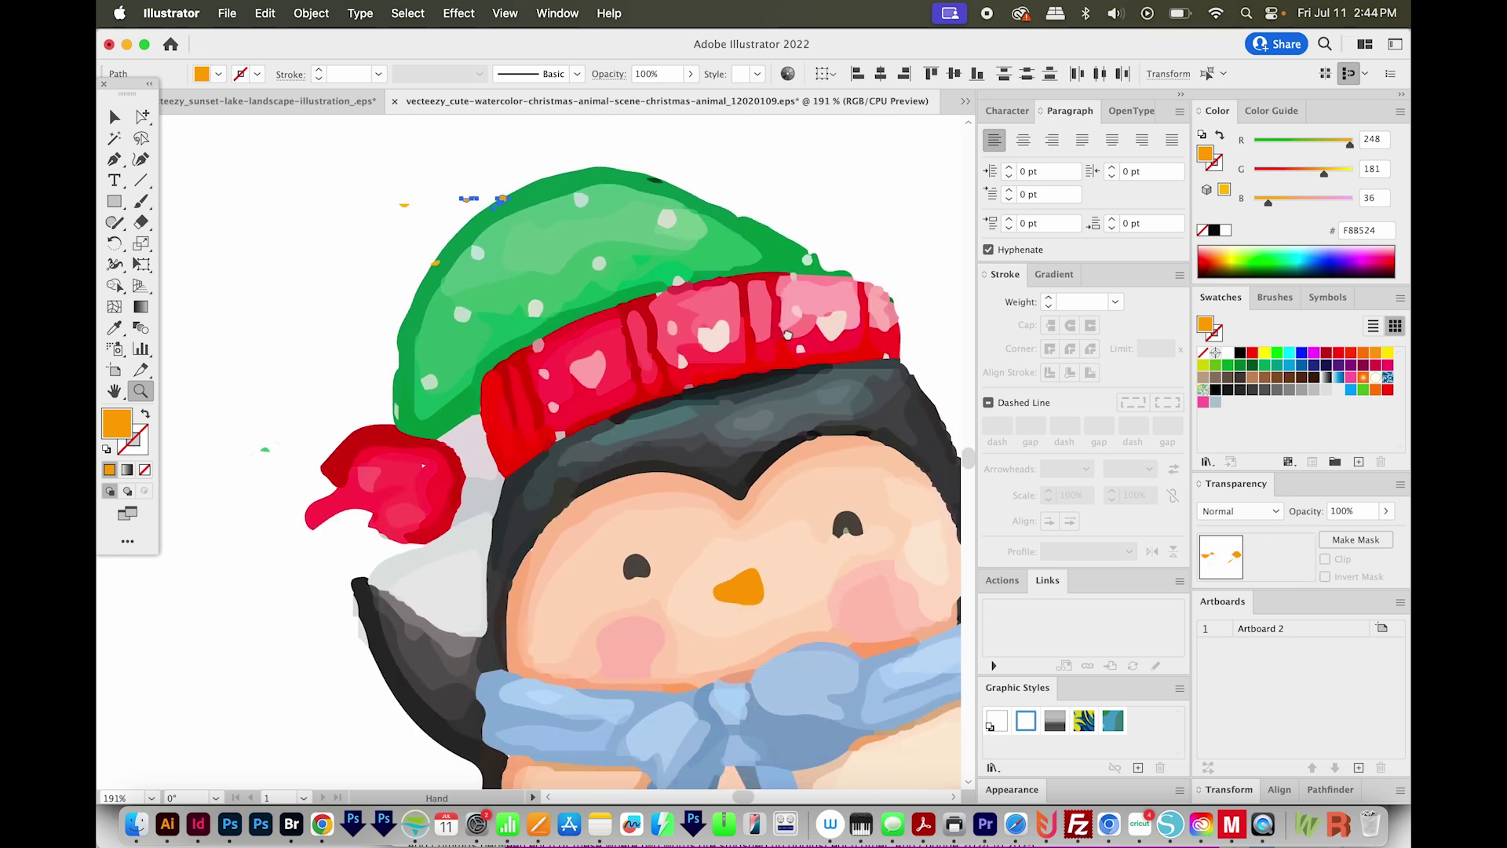
pyautogui.press('v')
pyautogui.press('Delete')
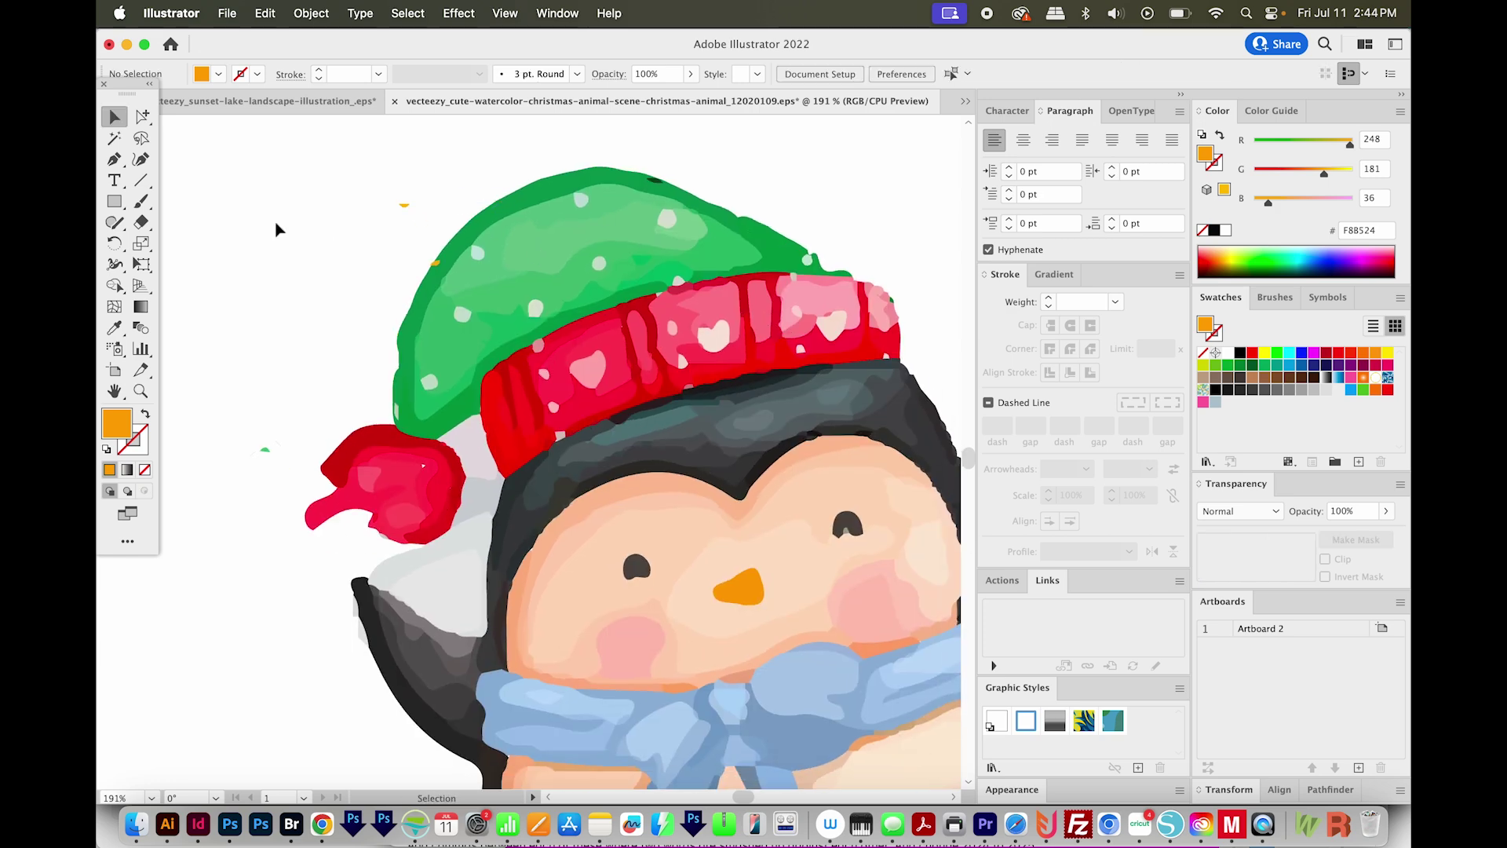
pyautogui.click(142, 117)
pyautogui.click(405, 205)
pyautogui.moveTo(281, 449); pyautogui.dragTo(232, 494)
pyautogui.press('Delete')
# - Delete the gray patches between the pompom and the head and the pale sliver beside the left wing tip
pyautogui.scroll(-3, 427, 334)
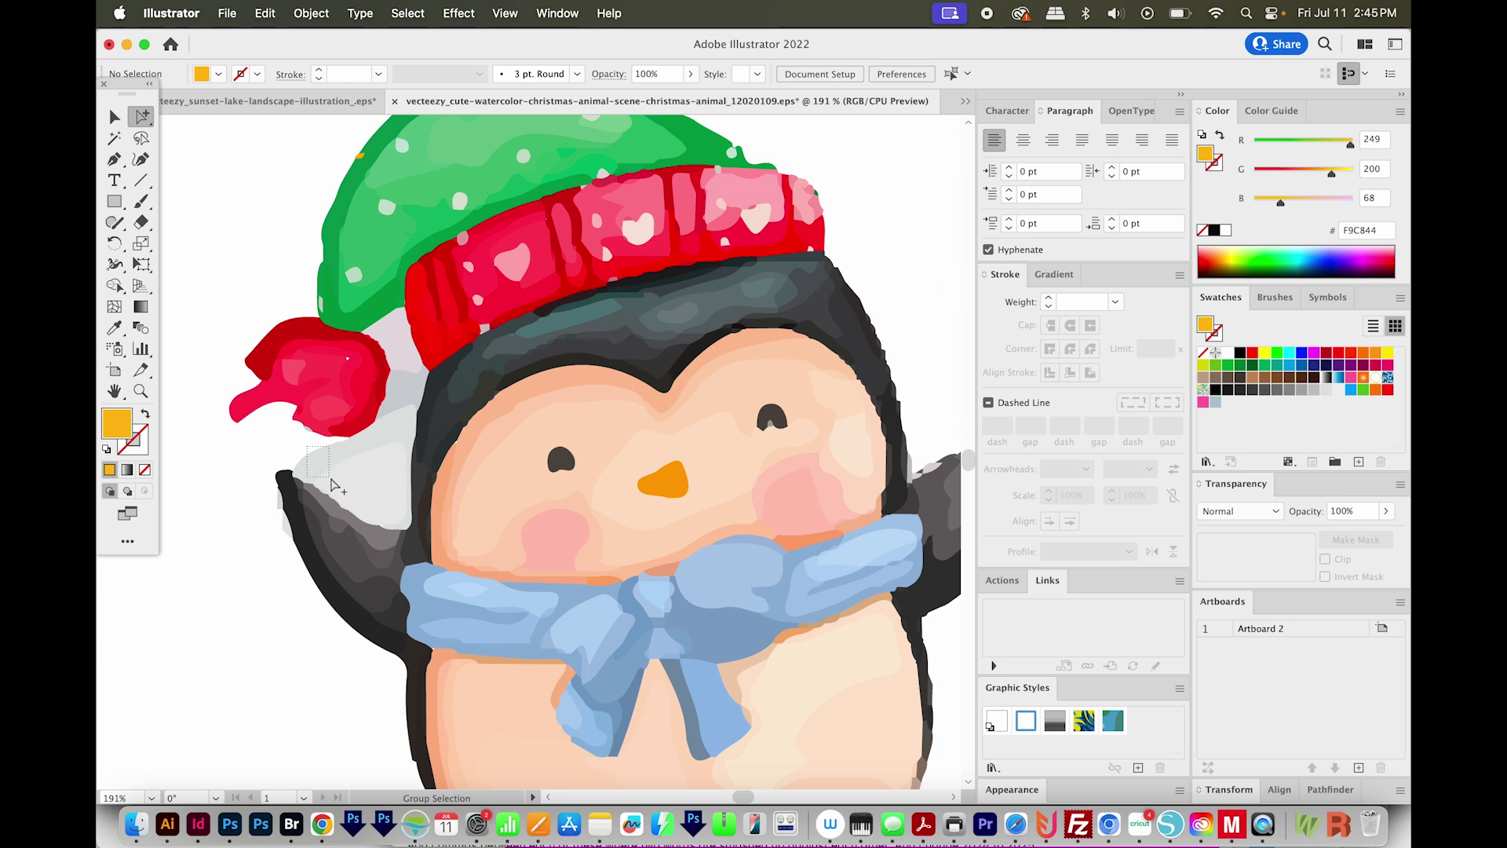
pyautogui.click(399, 398)
pyautogui.press('Delete')
pyautogui.hscroll(-3, 393, 471)
pyautogui.click(396, 490)
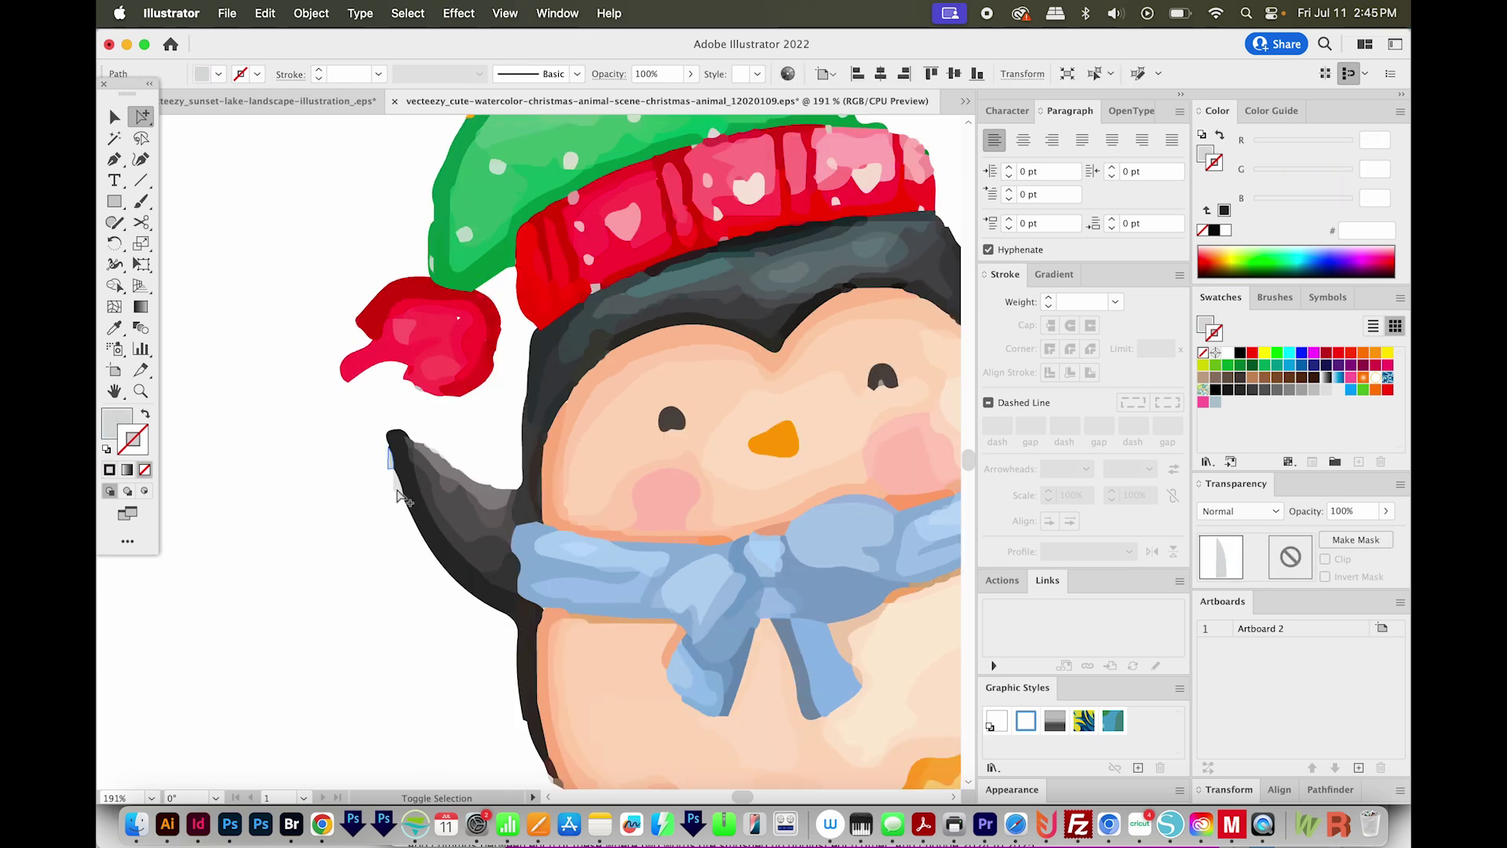
pyautogui.keyDown('shift'); pyautogui.click(391, 465); pyautogui.keyUp('shift')
pyautogui.press('Delete')
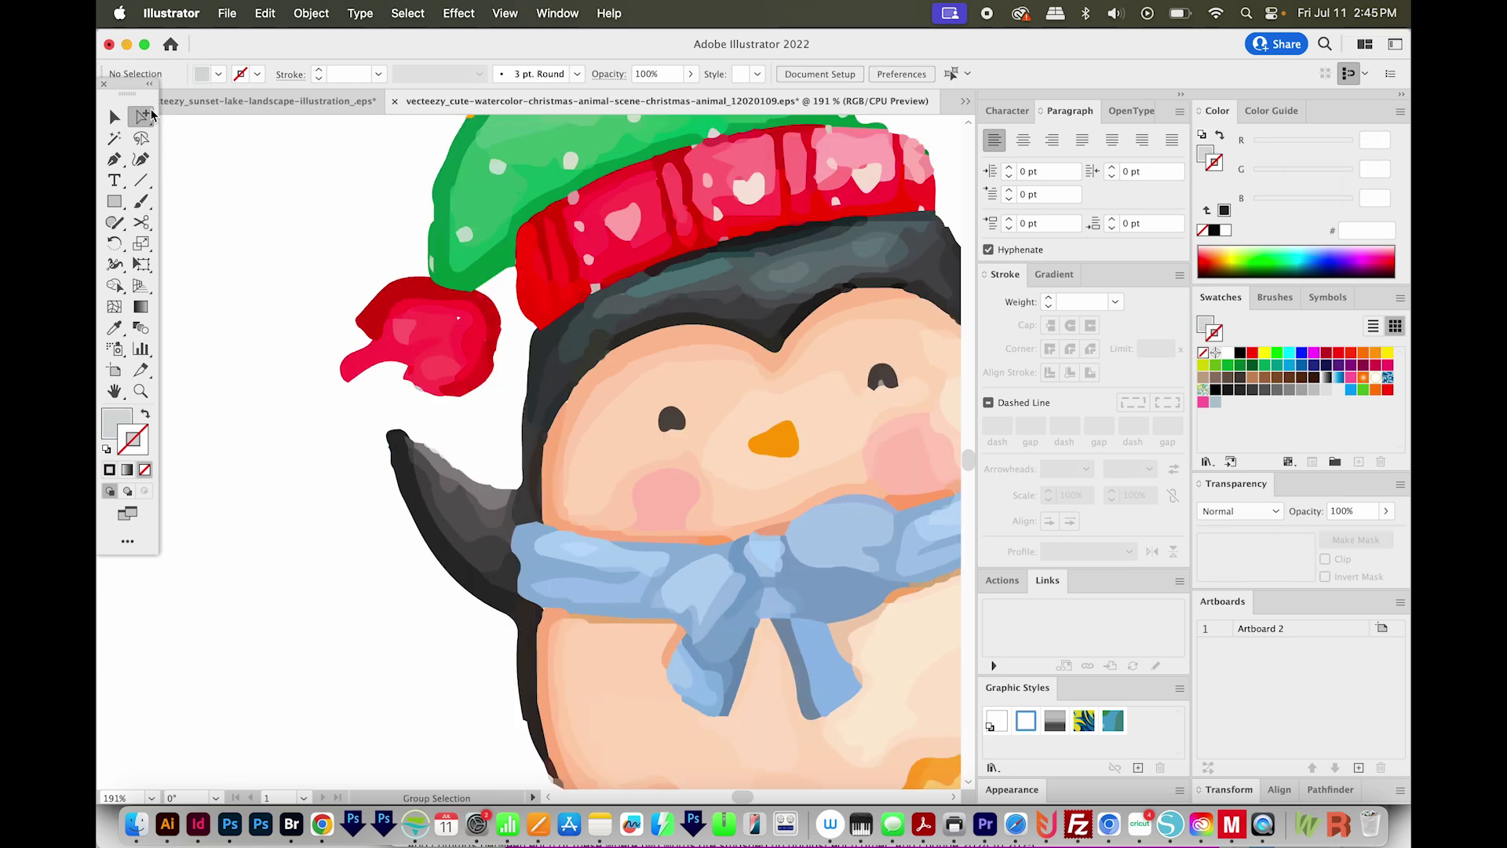
# - Delete the gray sliver between the feet and the leftover pale background shapes around the right wing and head
pyautogui.scroll(-5, 511, 397)
pyautogui.hscroll(5, 511, 397)
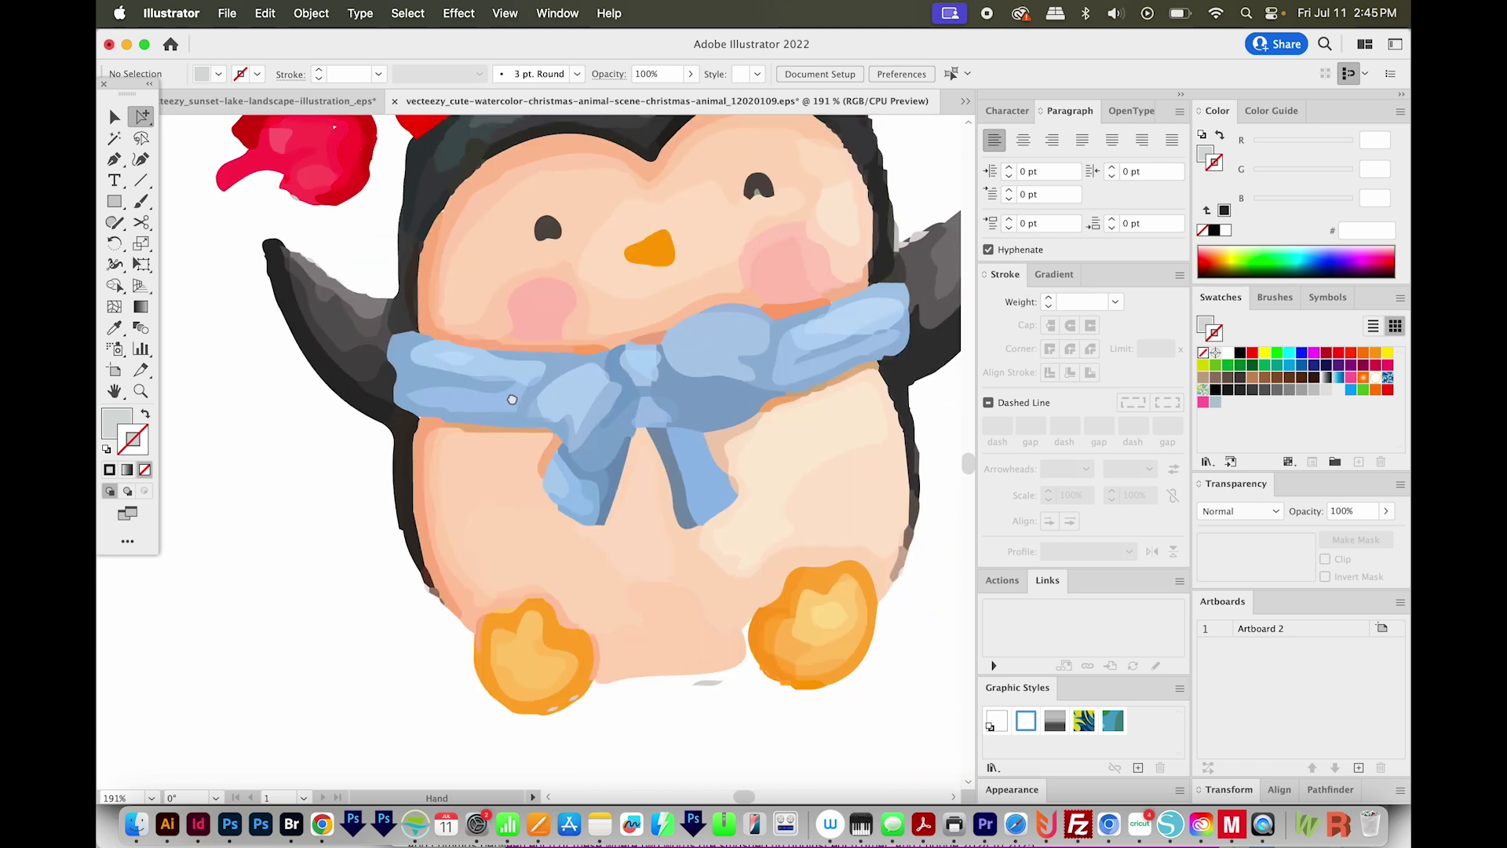
pyautogui.click(611, 637)
pyautogui.moveTo(938, 143); pyautogui.dragTo(889, 399)
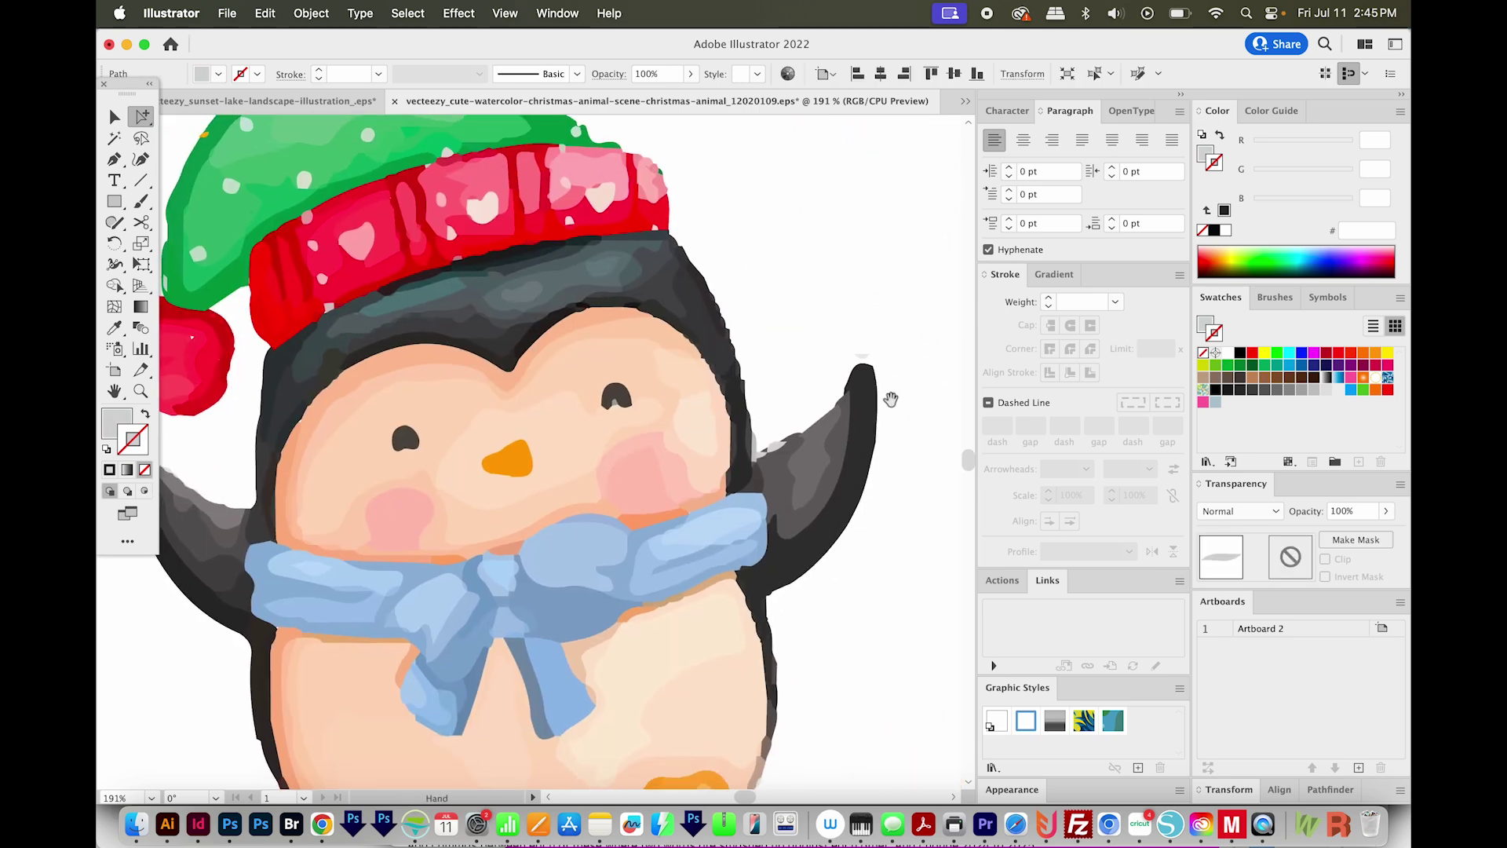
pyautogui.keyDown('shift'); pyautogui.click(859, 353); pyautogui.keyUp('shift')
pyautogui.moveTo(676, 237); pyautogui.dragTo(861, 465)
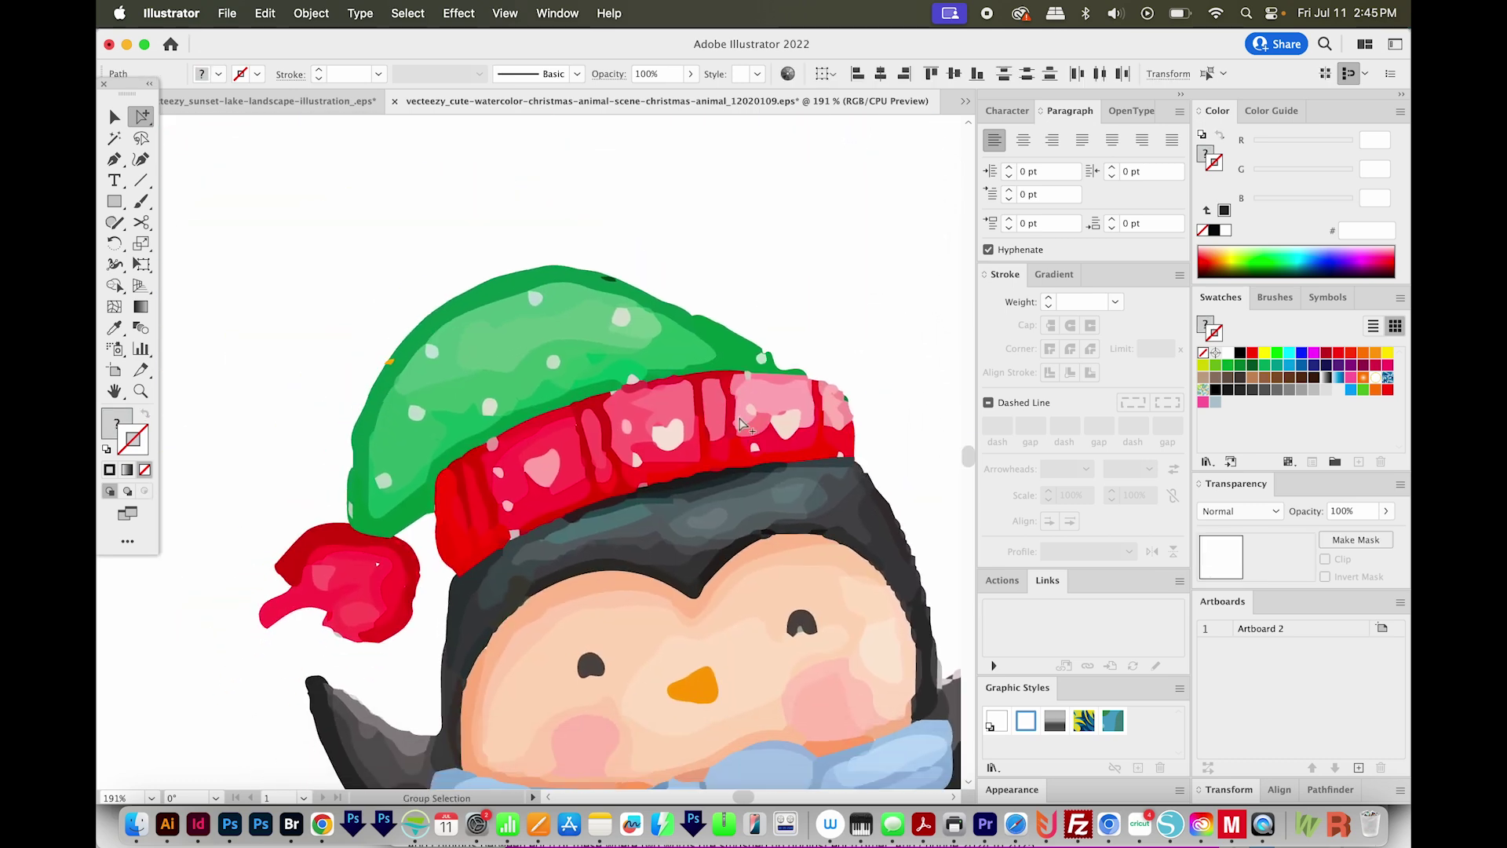
pyautogui.press('Delete')
# - Reshape the pompom's bright red inner shape with the Pencil tool, replacing the protruding tail with a rounded edge
pyautogui.scroll(3, 341, 581)
pyautogui.click(428, 493)
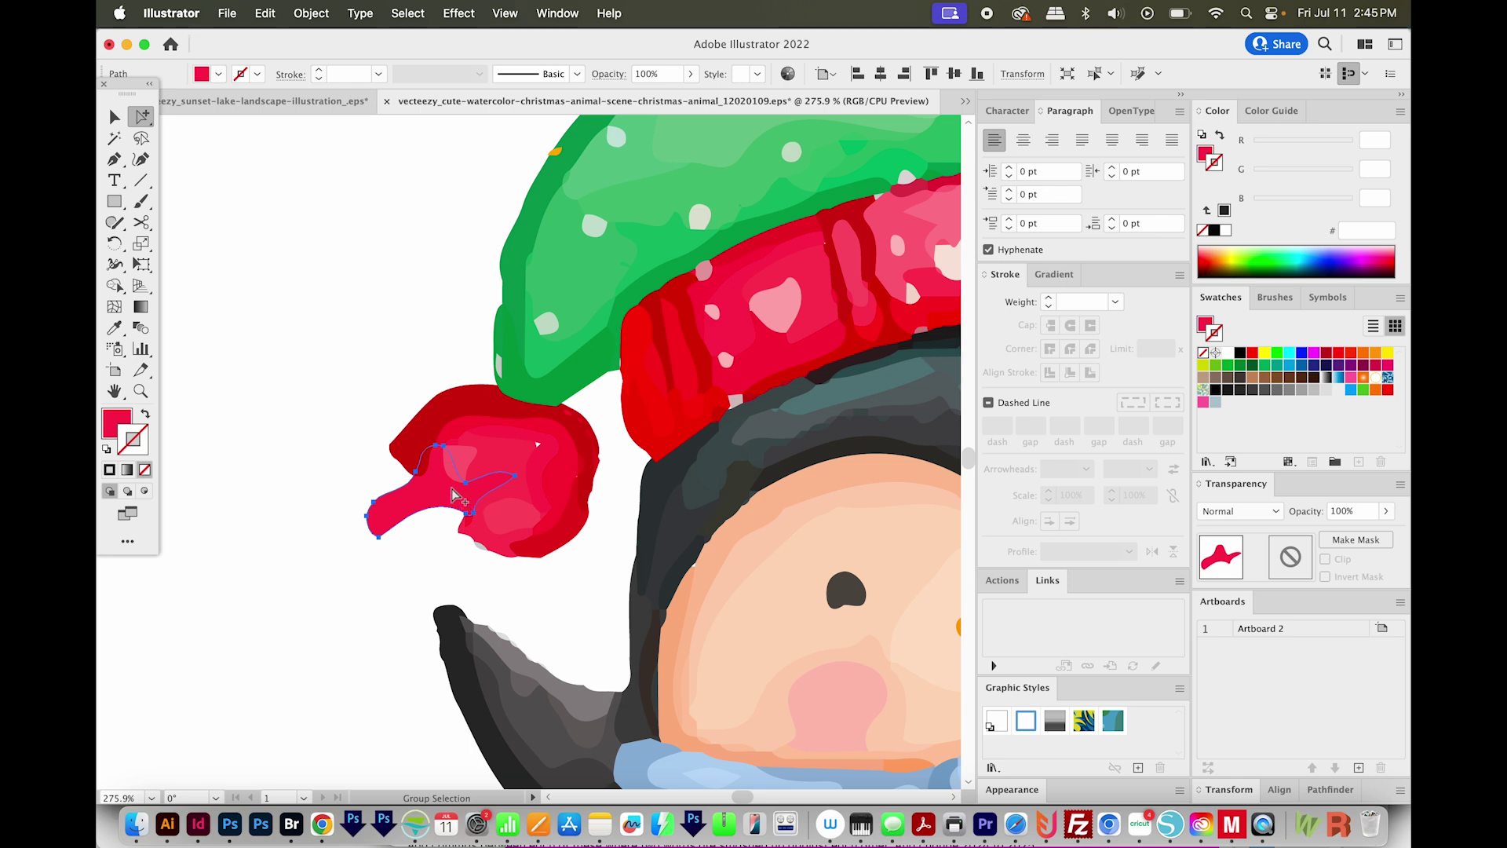
pyautogui.press('n')
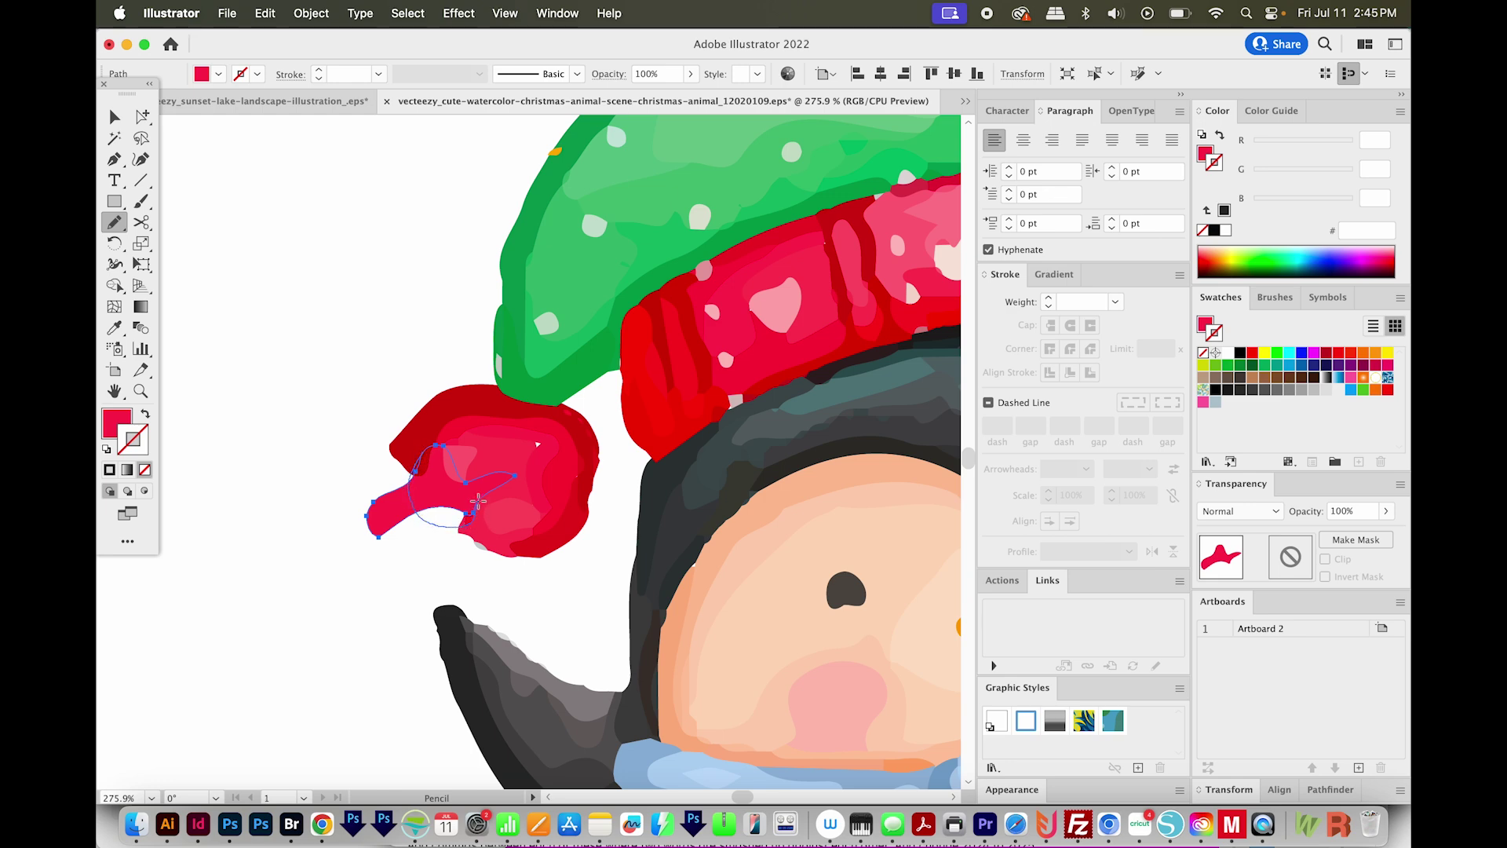
pyautogui.press('super+z')
pyautogui.press('t')
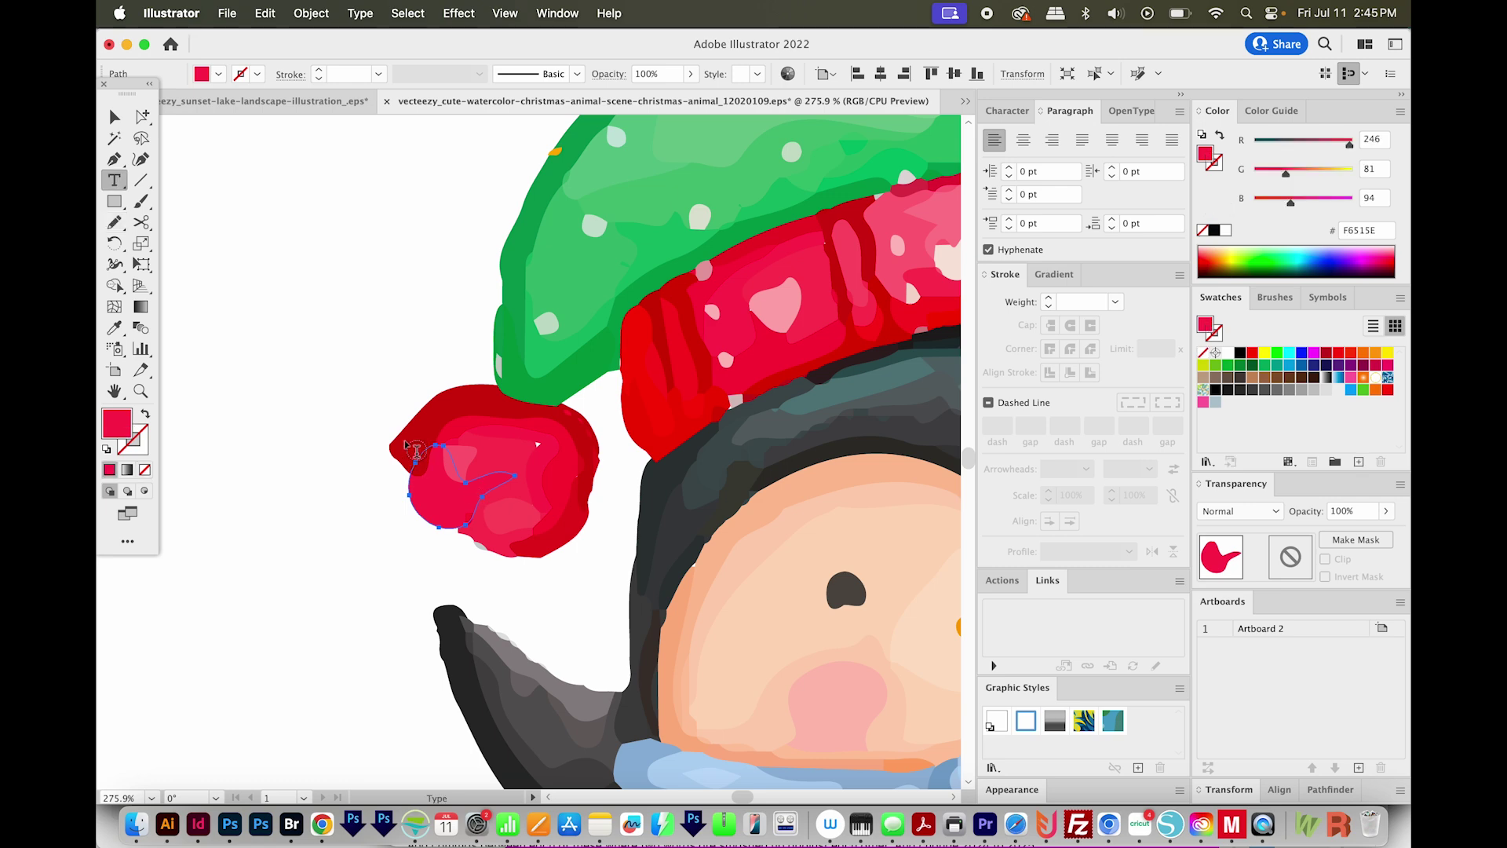
# - Redraw the pompom's dark red outer shape with the Pencil tool as a full round ball, and clear the selection
pyautogui.press('a')
pyautogui.click(400, 463)
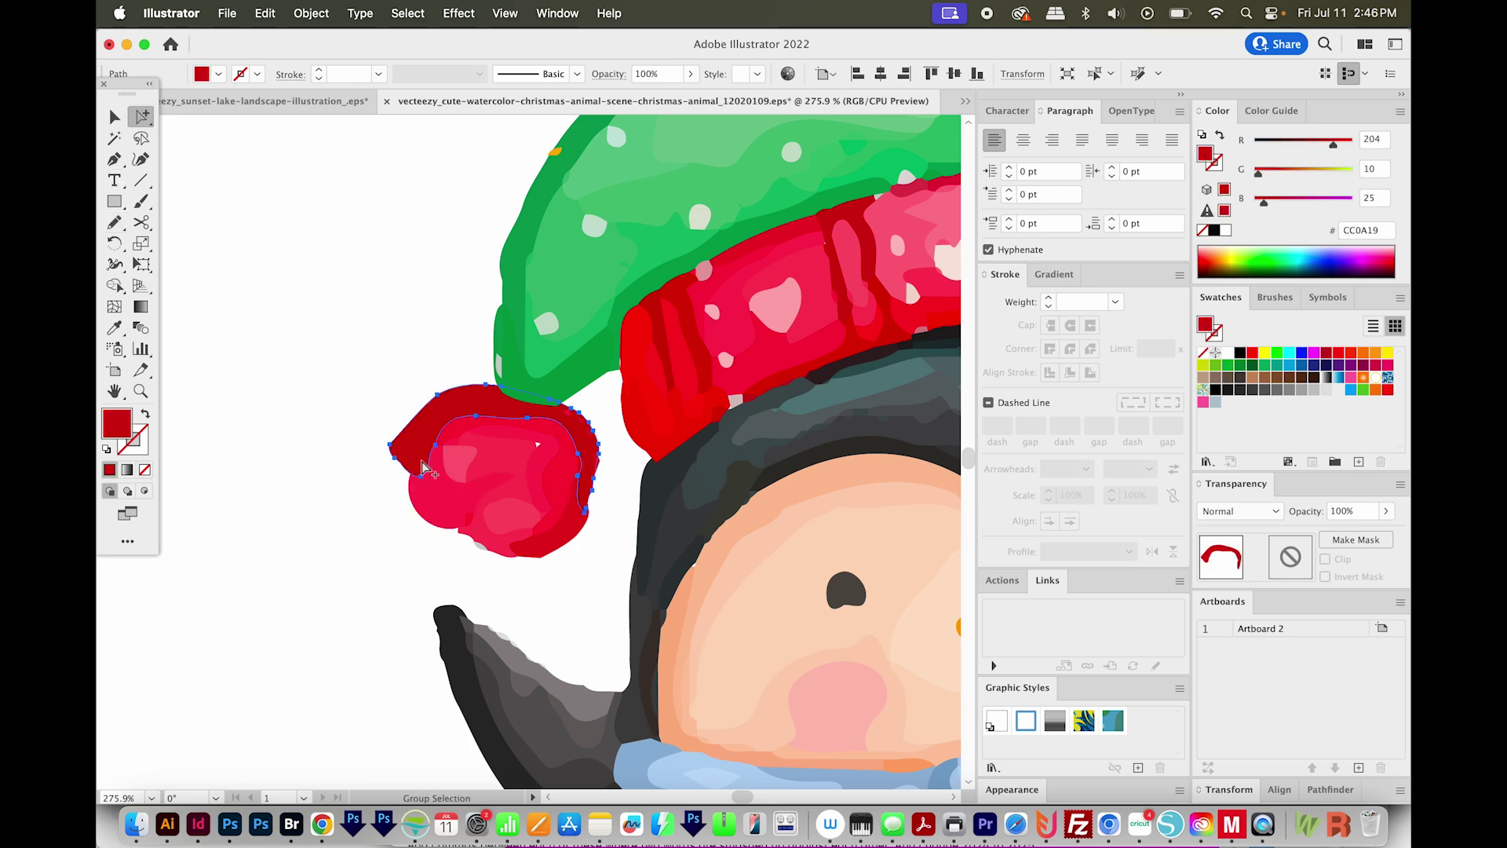
pyautogui.press('n')
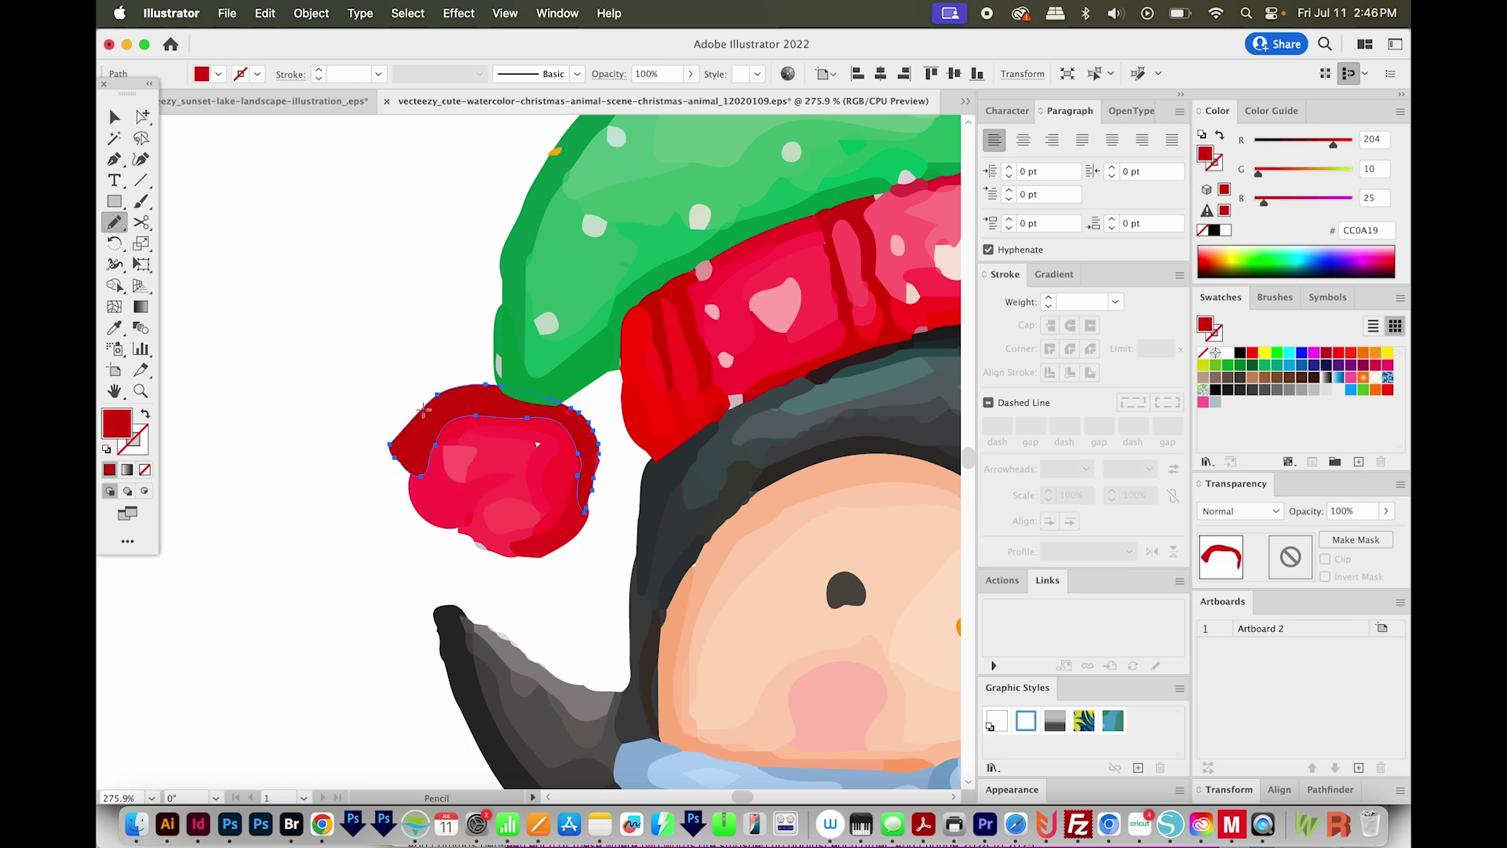
pyautogui.moveTo(401, 524); pyautogui.dragTo(478, 566)
pyautogui.moveTo(577, 488)
pyautogui.mouseDown()
pyautogui.moveTo(503, 536)
pyautogui.moveTo(425, 495)
pyautogui.mouseUp()
pyautogui.moveTo(432, 454); pyautogui.dragTo(434, 449)
pyautogui.press('shift+super+a')
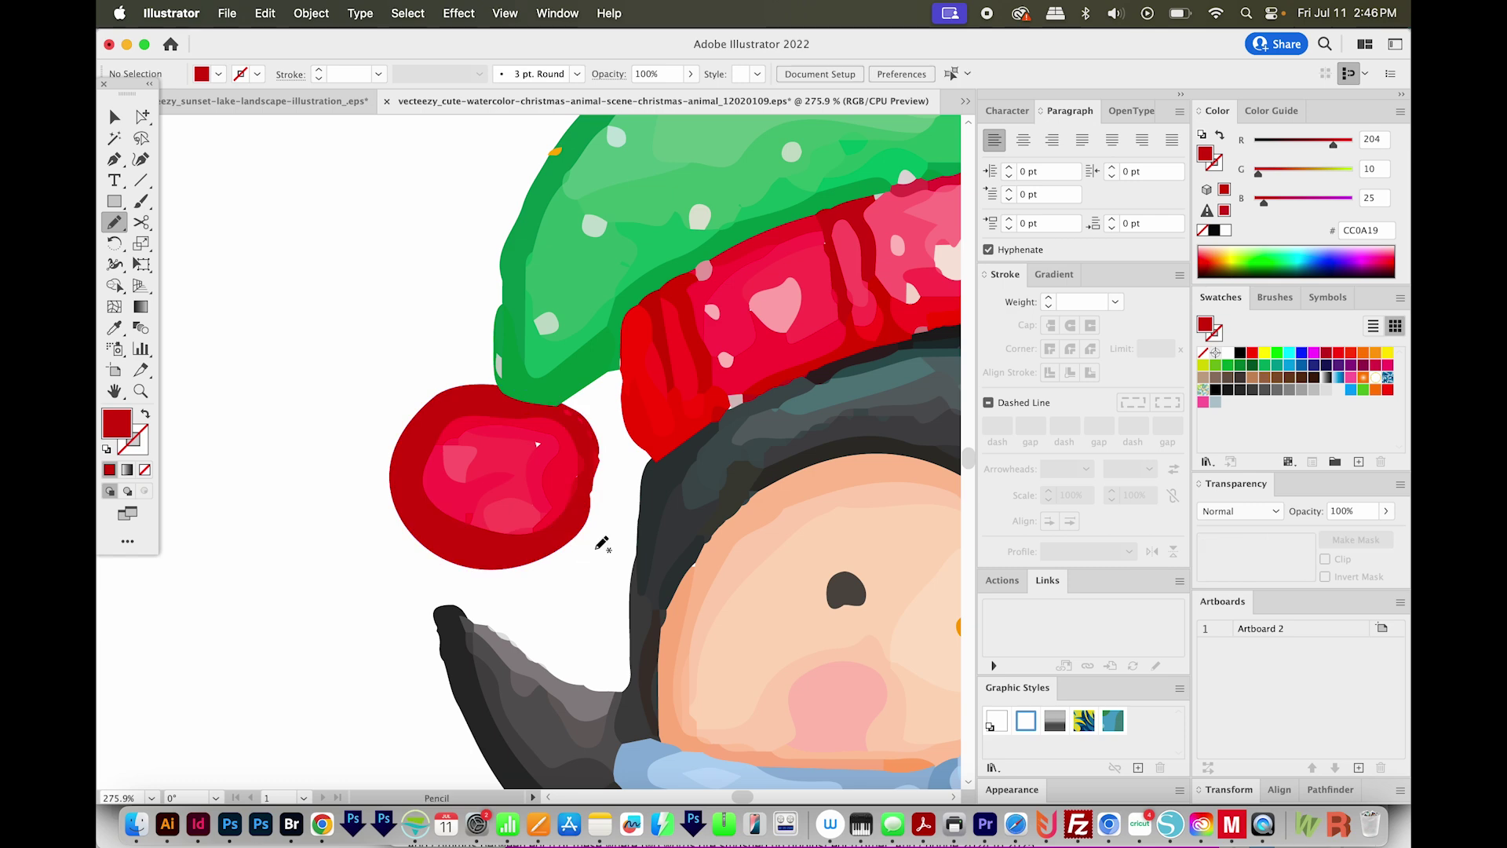
# - Examine the cleaned-up penguin's edges up close and then as a whole figure
pyautogui.keyDown('alt'); pyautogui.keyDown('super'); pyautogui.click(567, 523); pyautogui.keyUp('super'); pyautogui.keyUp('alt')
pyautogui.moveTo(626, 555); pyautogui.dragTo(743, 606)
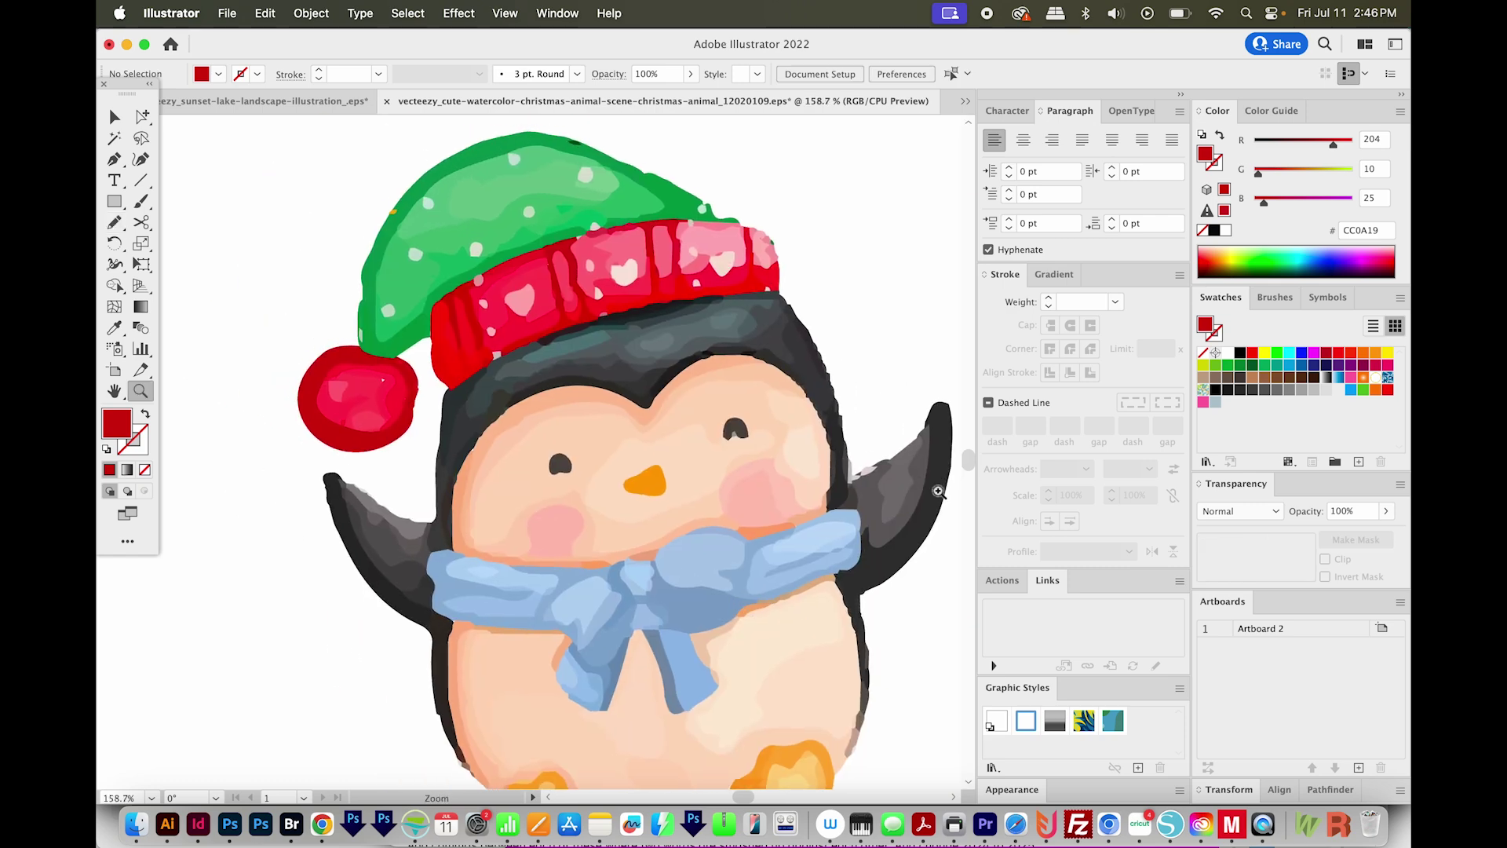
pyautogui.moveTo(553, 534); pyautogui.dragTo(513, 475)
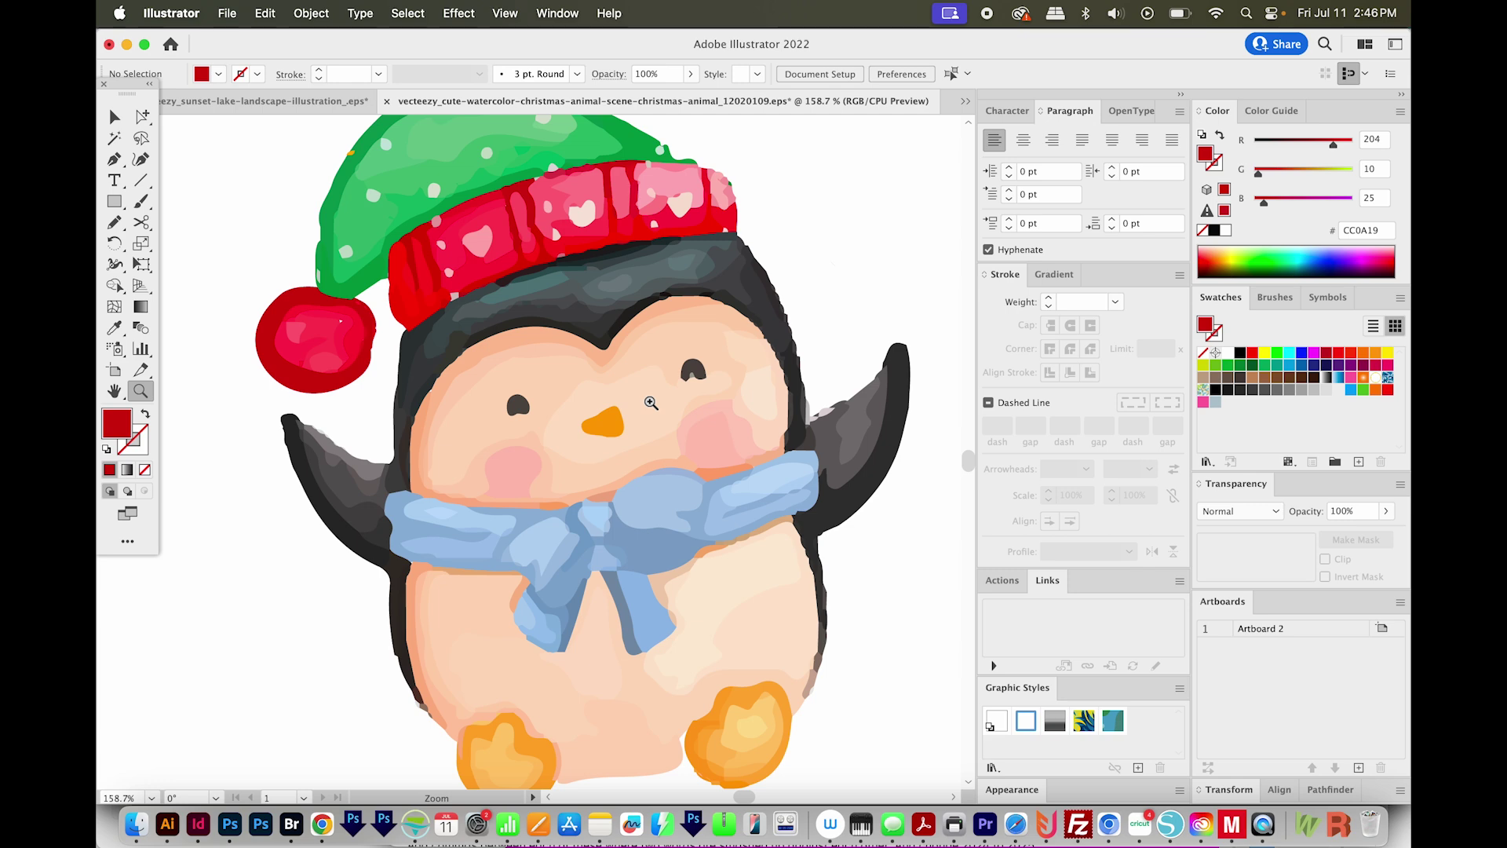
pyautogui.press('super+minus')
pyautogui.press('super+minus')
pyautogui.press('super+minus')
pyautogui.moveTo(651, 406); pyautogui.dragTo(657, 468)
pyautogui.press('v')
pyautogui.moveTo(766, 598); pyautogui.dragTo(829, 593)
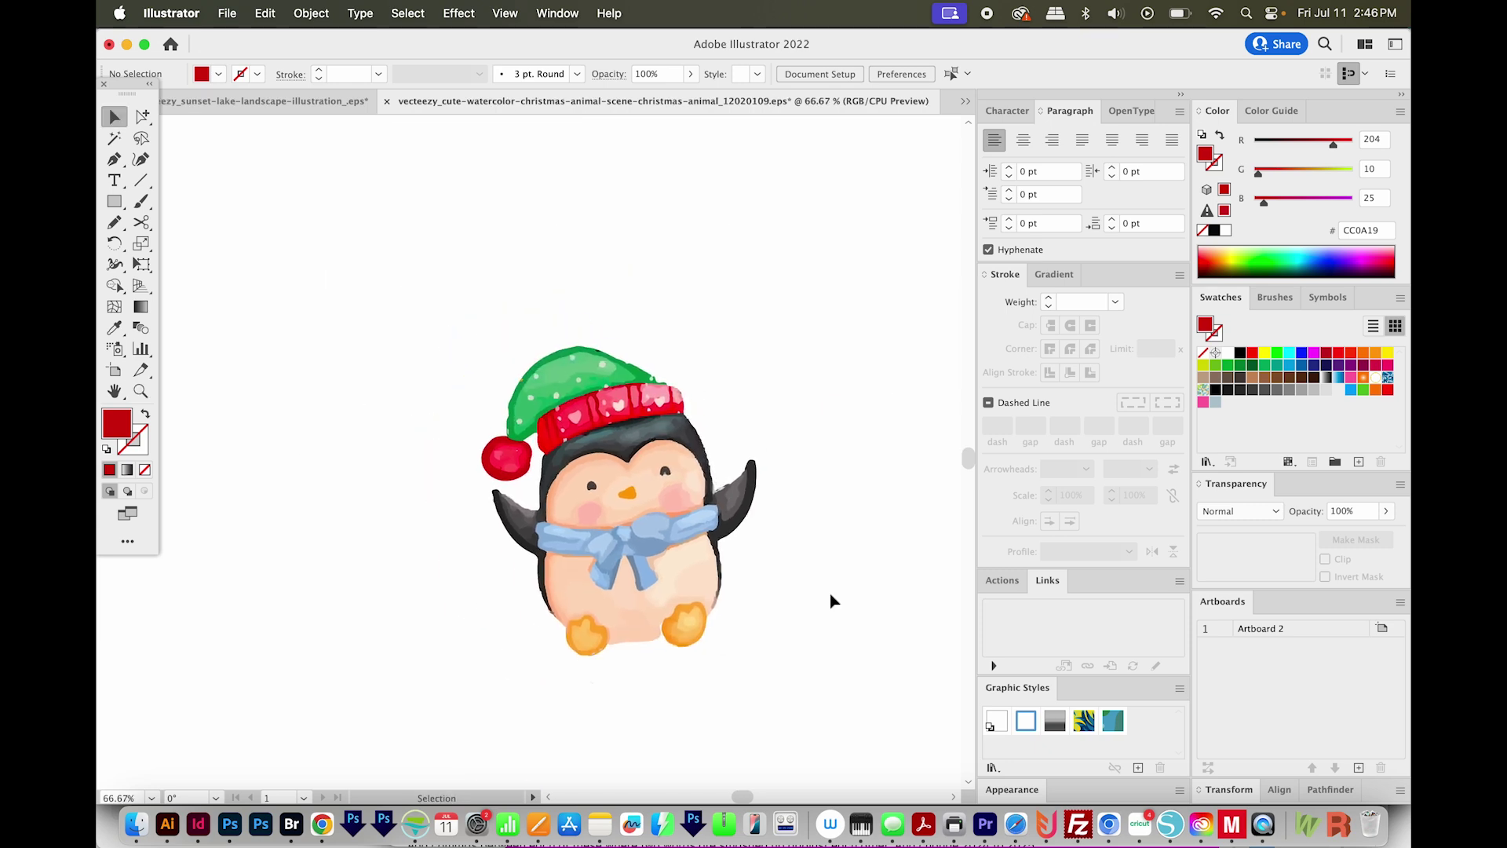